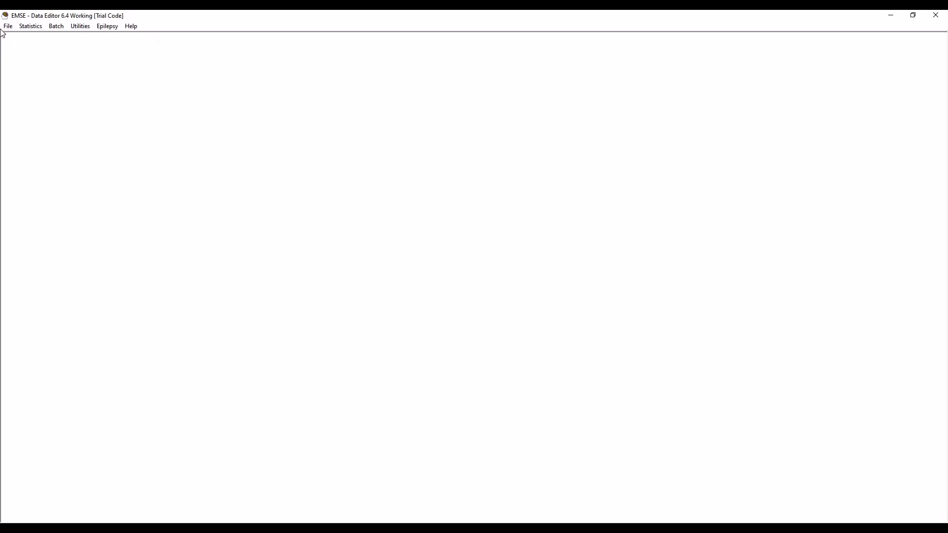
- Create a new workspace and save it as EMSE-909_02 in C:\JIRA\EMSE-909 [Brown U] Video for HRV in EMSE\Pilot02_for_Video
{"action": "left_click", "coordinate": [8, 27]}
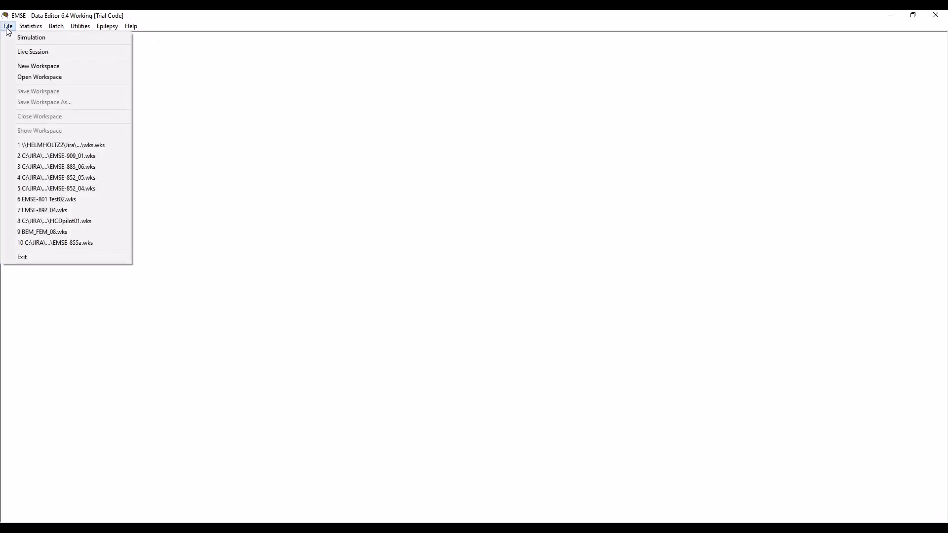
{"action": "left_click", "coordinate": [28, 70]}
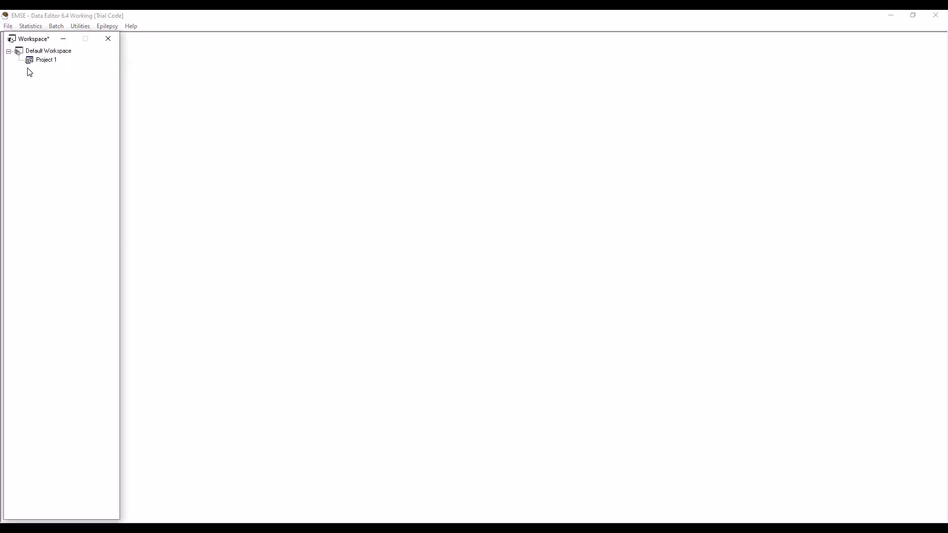
{"action": "left_click", "coordinate": [8, 26]}
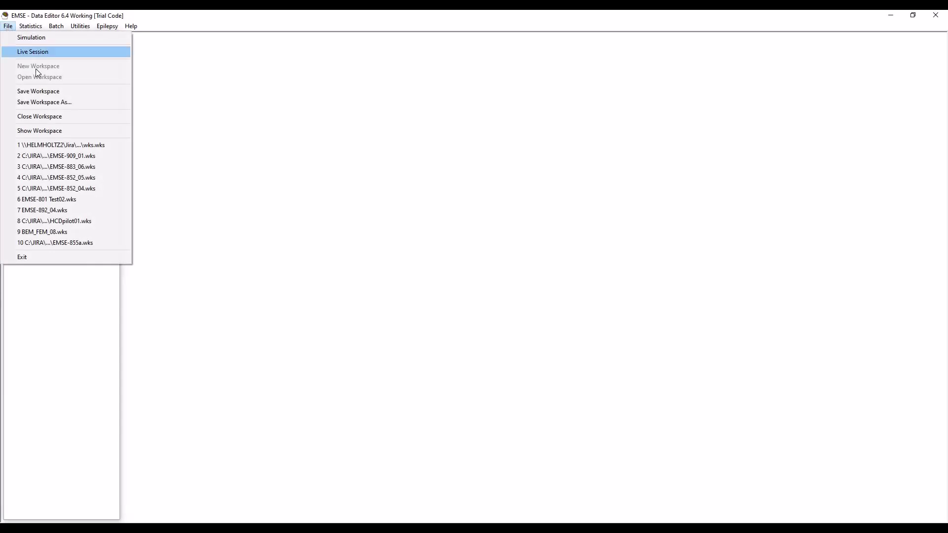
{"action": "left_click", "coordinate": [55, 102]}
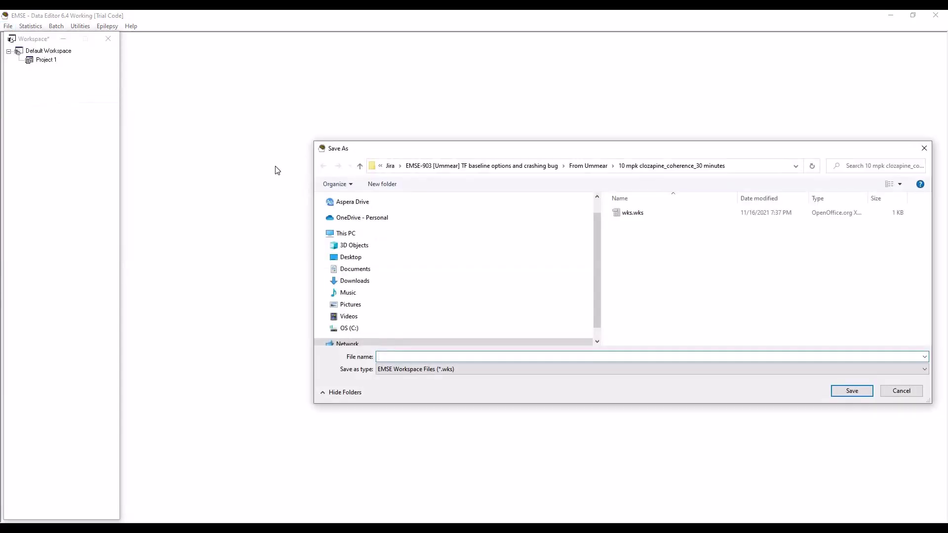
{"action": "scroll", "coordinate": [597, 292], "scroll_direction": "down", "scroll_amount": 3}
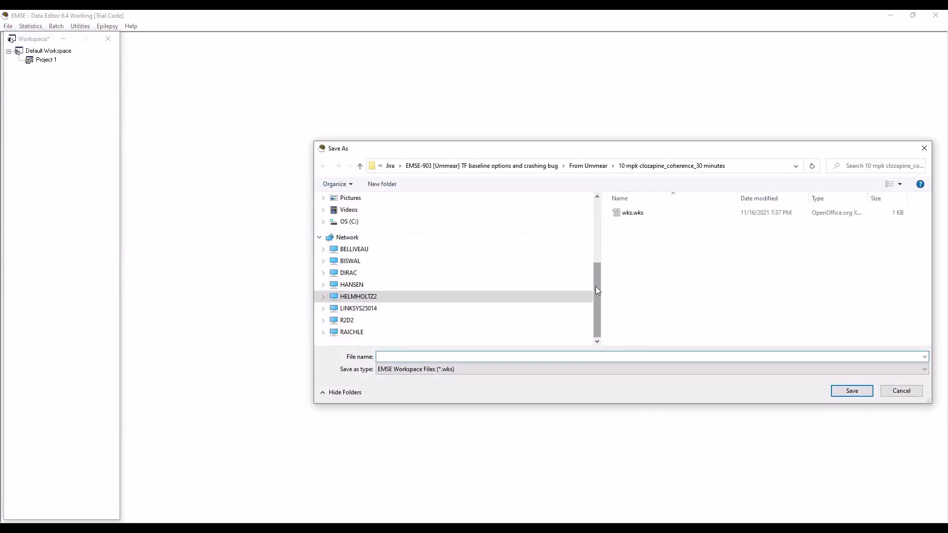
{"action": "scroll", "coordinate": [597, 277], "scroll_direction": "up", "scroll_amount": 1}
{"action": "left_click", "coordinate": [324, 235]}
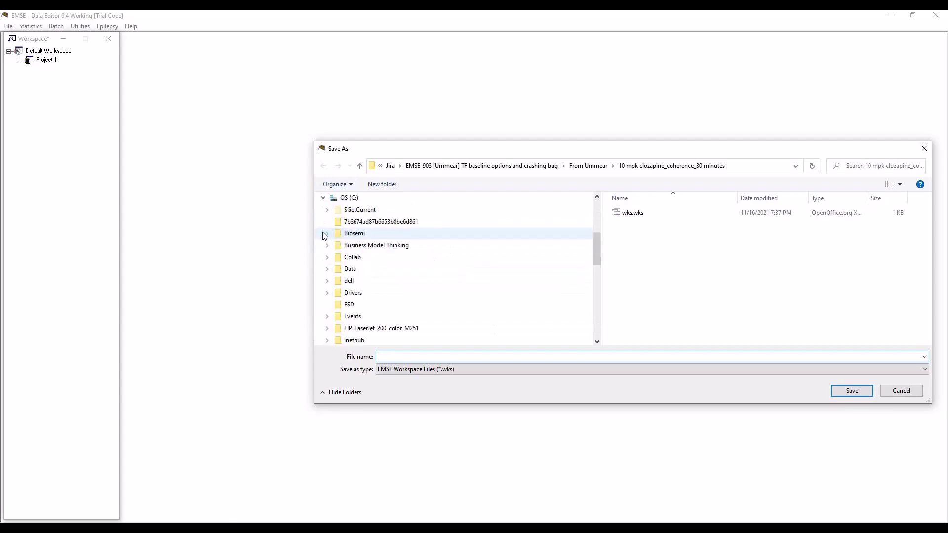
{"action": "left_click_drag", "start_coordinate": [597, 243], "coordinate": [594, 277]}
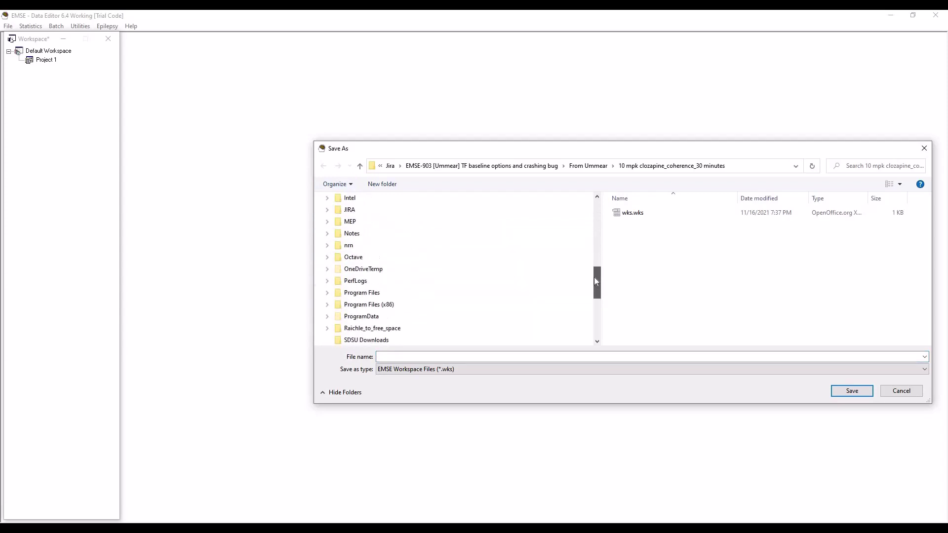
{"action": "left_click", "coordinate": [327, 209]}
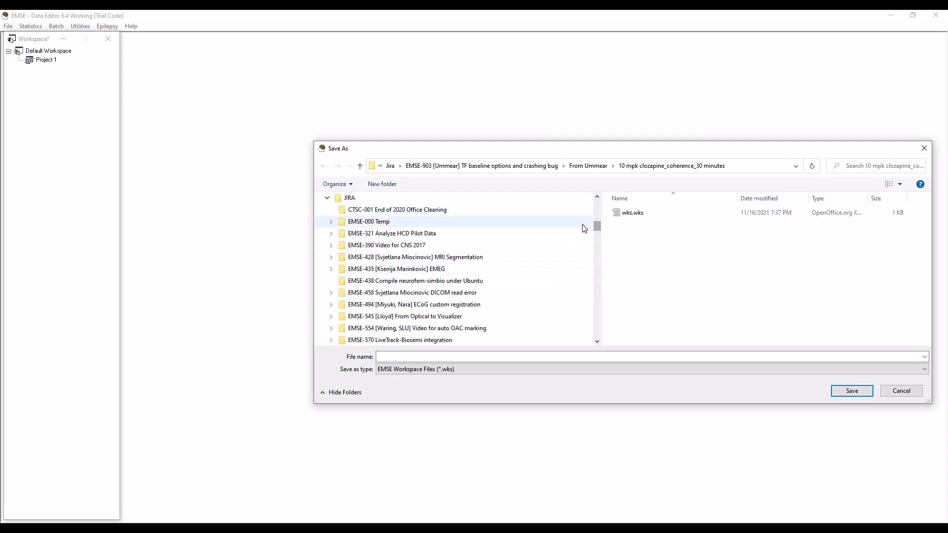
{"action": "left_click_drag", "start_coordinate": [596, 227], "coordinate": [604, 316]}
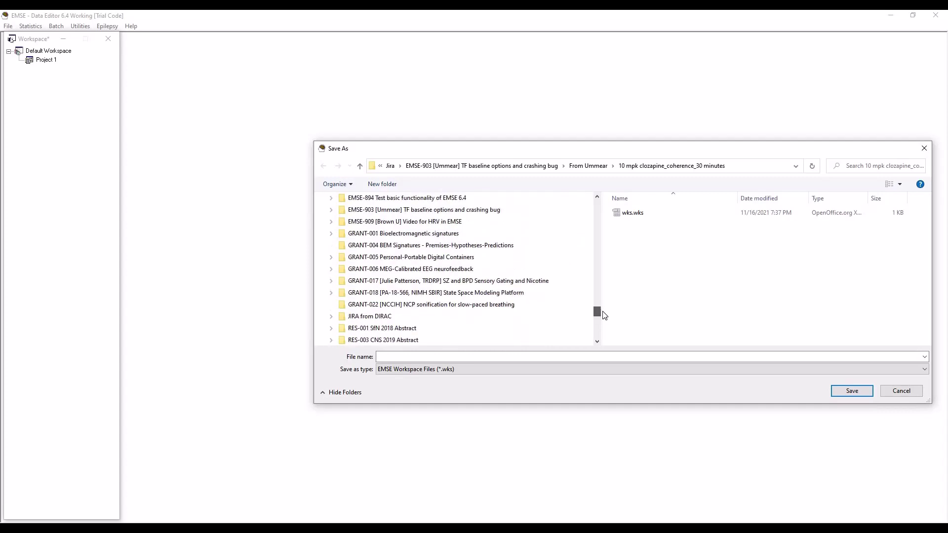
{"action": "left_click", "coordinate": [428, 223]}
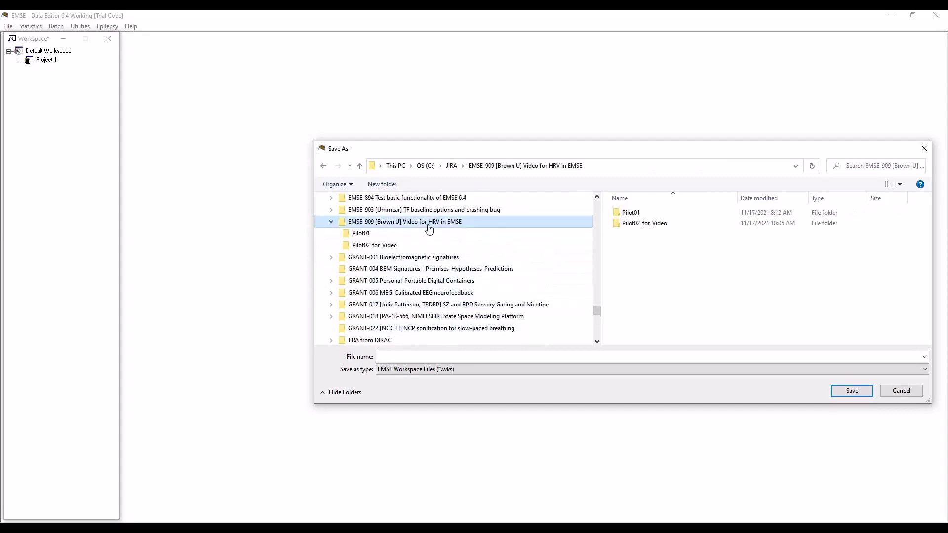
{"action": "double_click", "coordinate": [637, 225]}
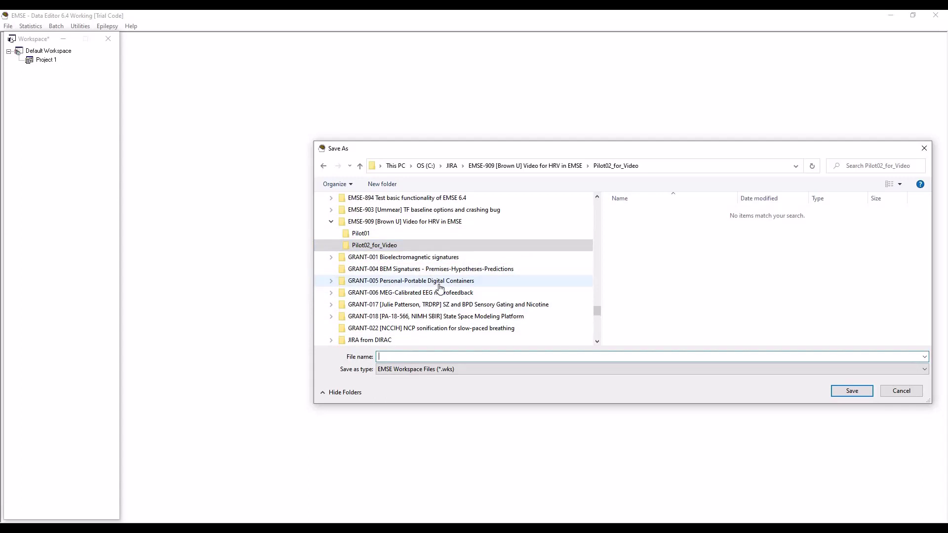
{"action": "type", "text": "EMSE-909_02"}
{"action": "key", "text": "Return"}
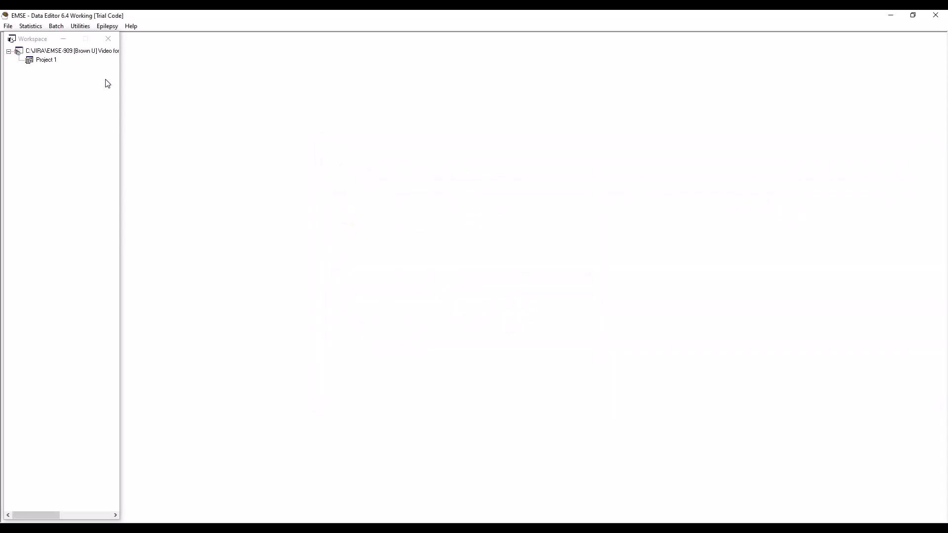
- Rename Project 1 in the workspace tree to 9999
{"action": "right_click", "coordinate": [47, 61]}
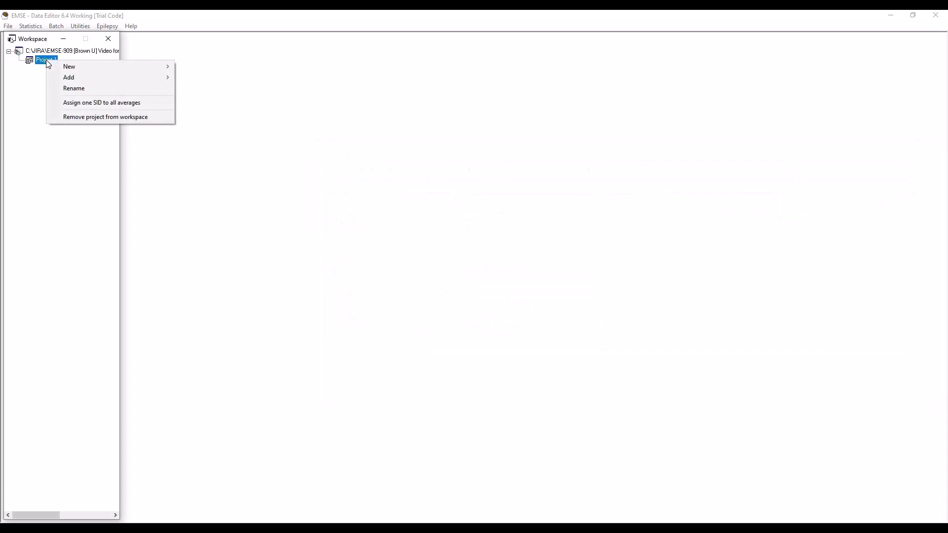
{"action": "left_click", "coordinate": [87, 88]}
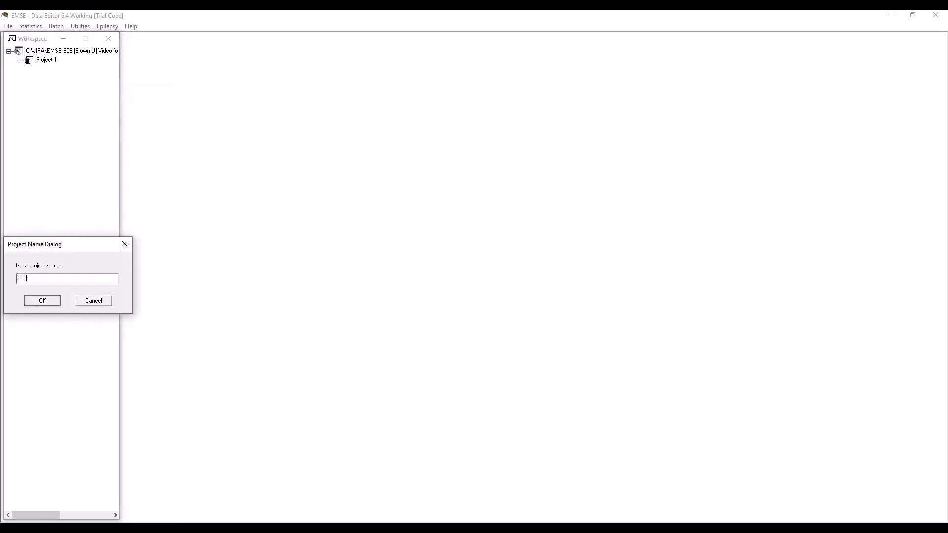
{"action": "key", "text": "Return"}
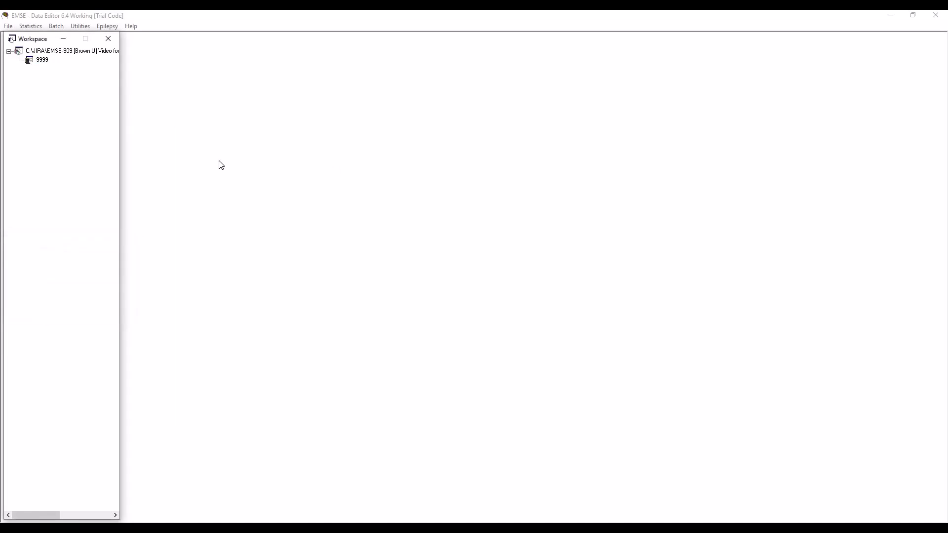
- Add the time series data file 9999_errt.bdf to project 9999
{"action": "right_click", "coordinate": [43, 64]}
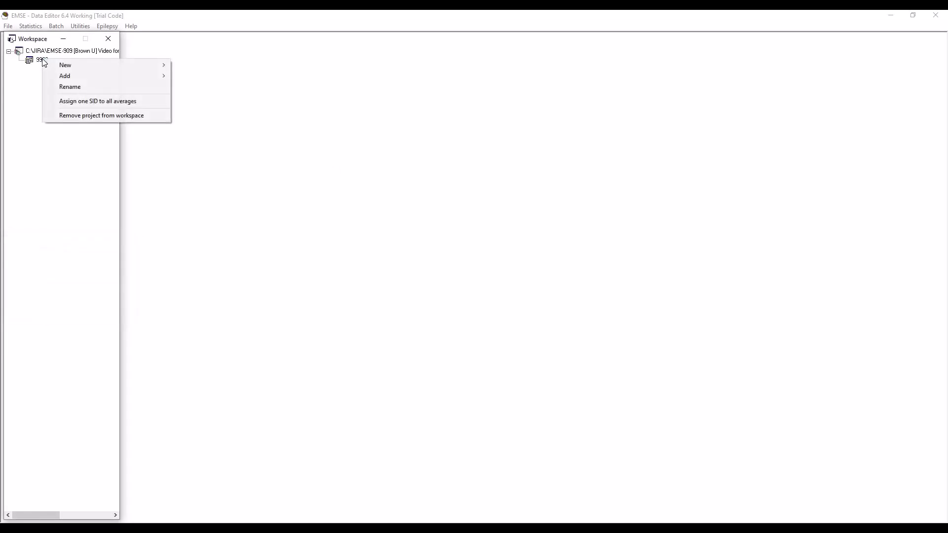
{"action": "mouse_move", "coordinate": [74, 79]}
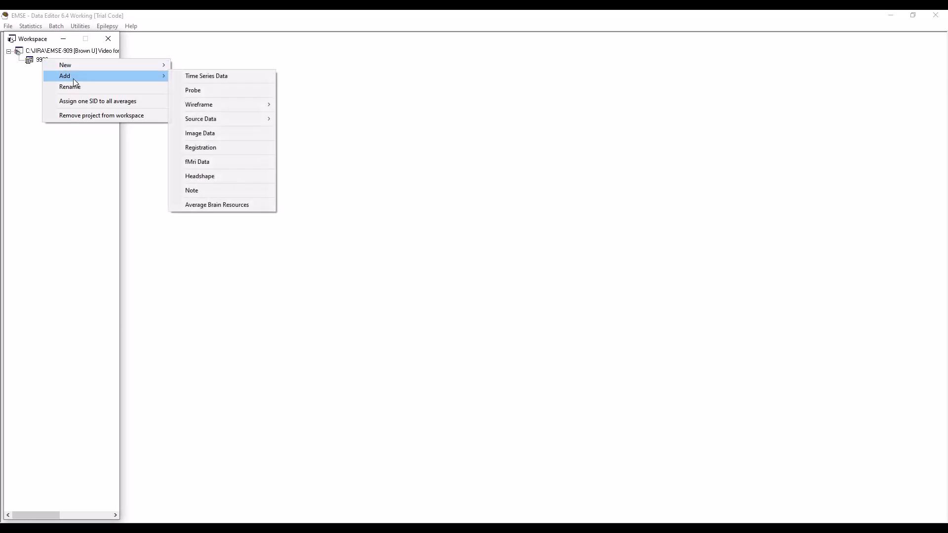
{"action": "left_click", "coordinate": [226, 75]}
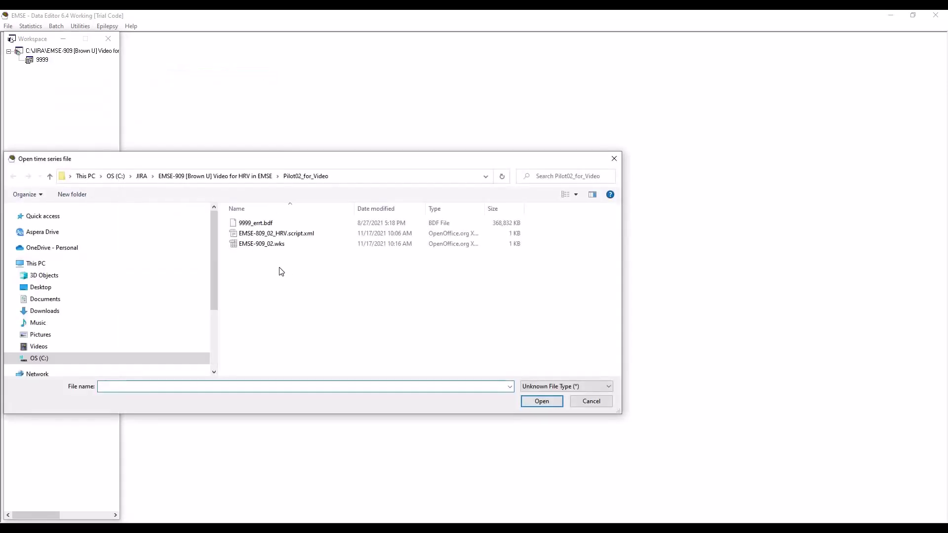
{"action": "double_click", "coordinate": [255, 224]}
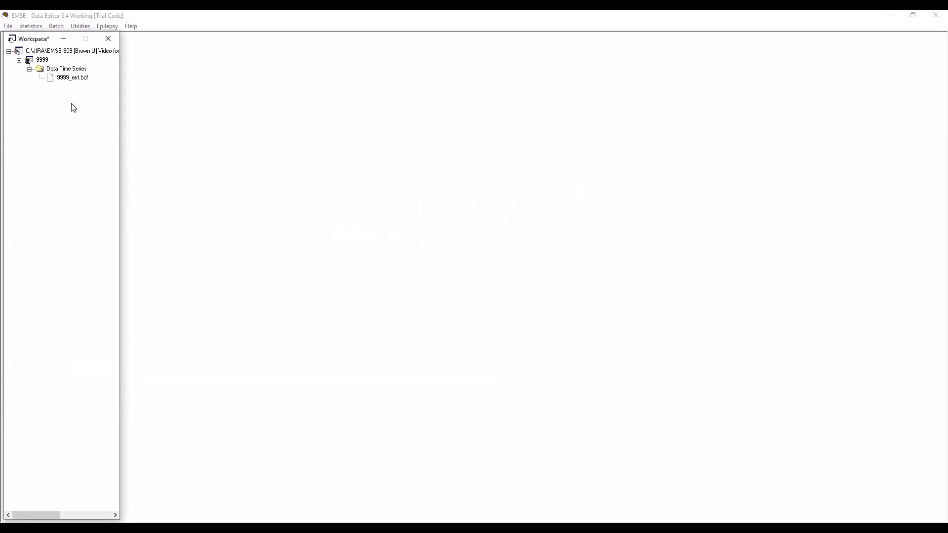
- Open the 9999_errt.bdf recording without adding the average brain resource or making a probe from the standard database
{"action": "left_click", "coordinate": [71, 78]}
{"action": "double_click", "coordinate": [71, 79]}
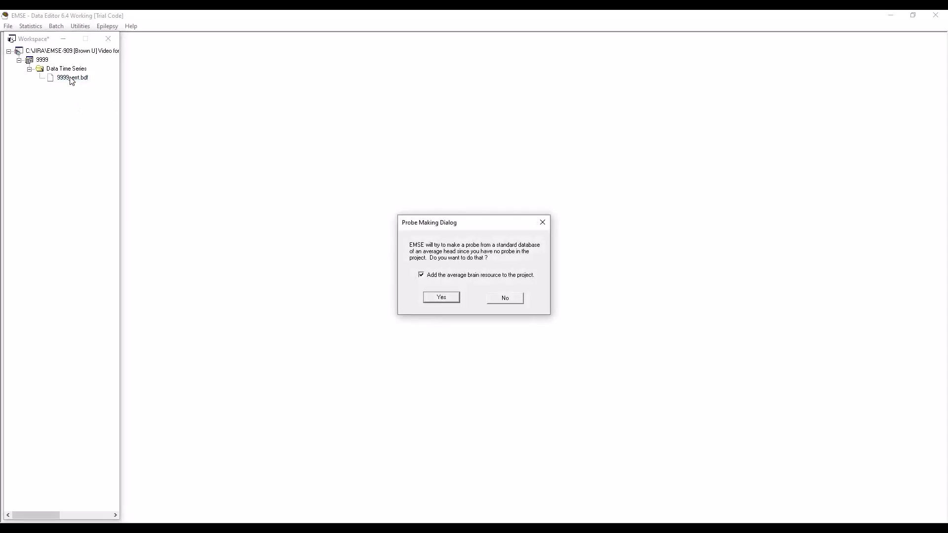
{"action": "left_click", "coordinate": [420, 274]}
{"action": "left_click", "coordinate": [505, 298]}
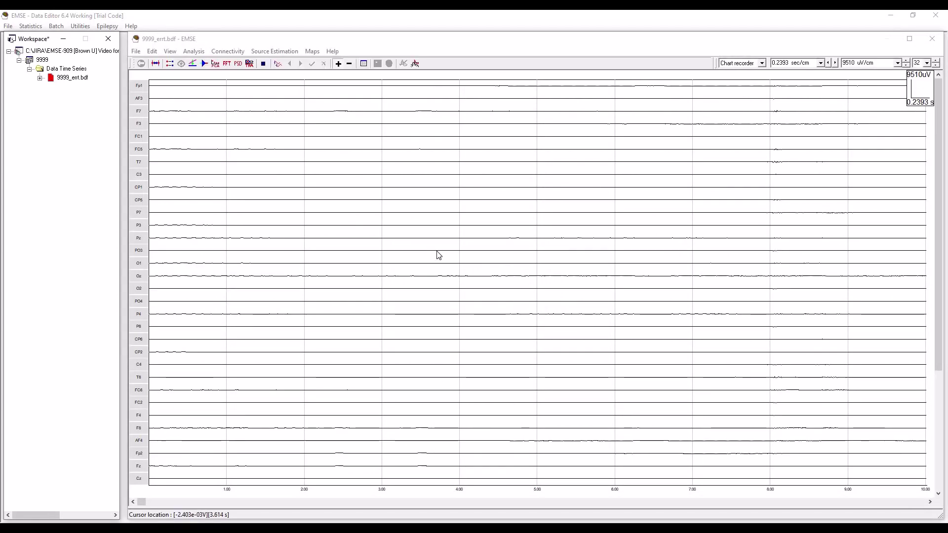
- Set the amplitude scale of the chart display to 1879 uV/cm
{"action": "left_click", "coordinate": [907, 64]}
{"action": "left_click", "coordinate": [908, 64]}
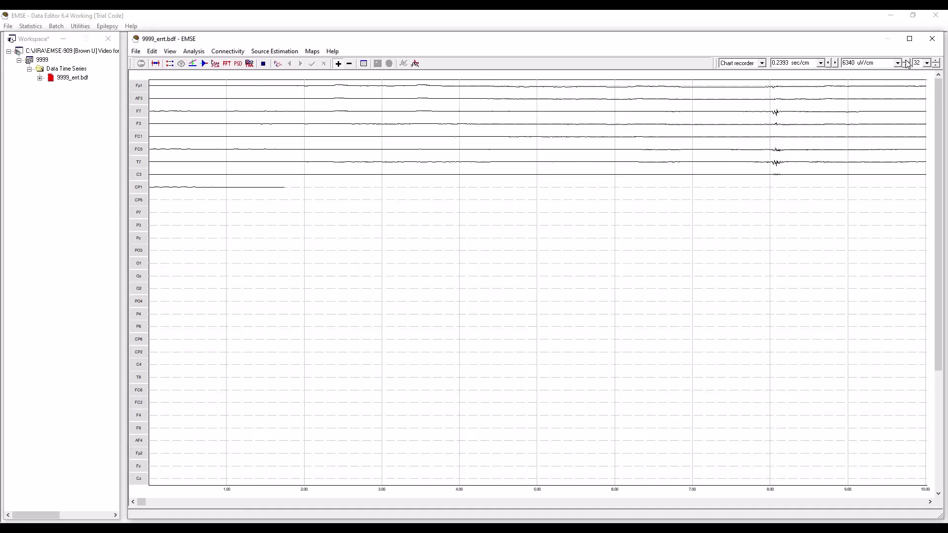
{"action": "left_click", "coordinate": [907, 65]}
{"action": "left_click", "coordinate": [907, 65]}
{"action": "left_click", "coordinate": [908, 65]}
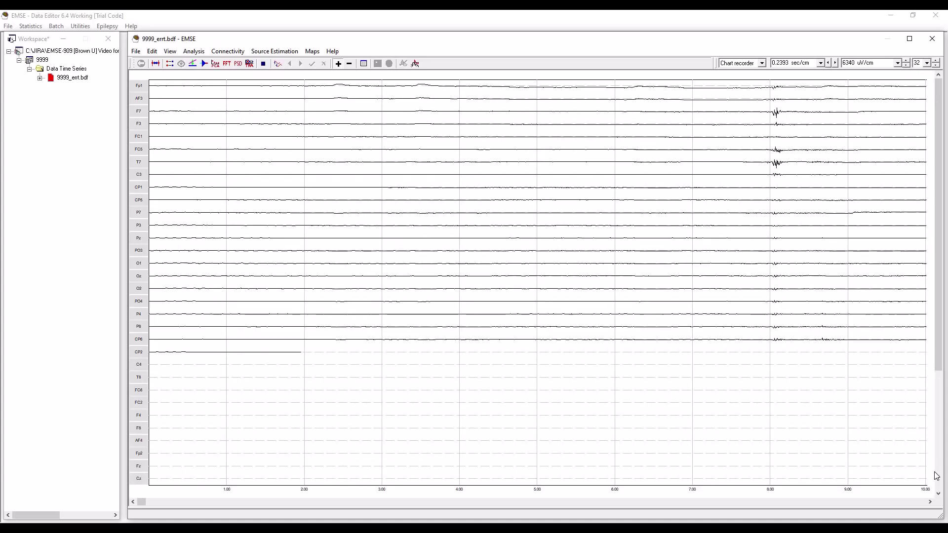
- Examine the EXG7 and EXG8 traces individually in enlarged single-channel view, returning to the chart of all channels after each
{"action": "left_click", "coordinate": [940, 485]}
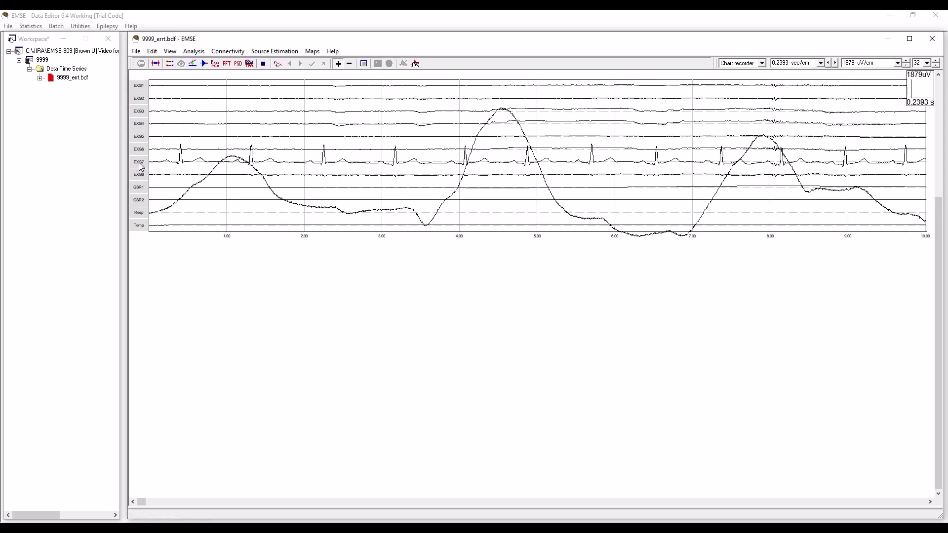
{"action": "double_click", "coordinate": [139, 166]}
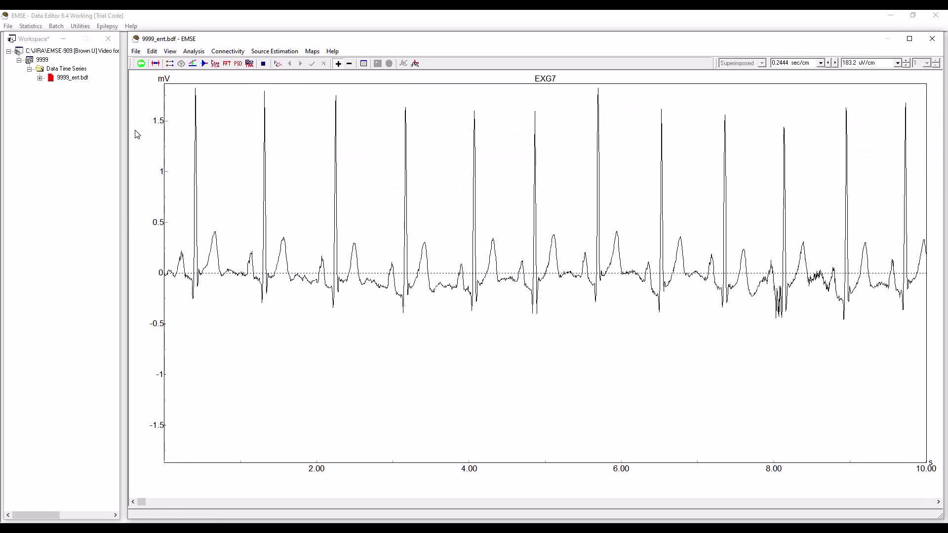
{"action": "left_click", "coordinate": [140, 64]}
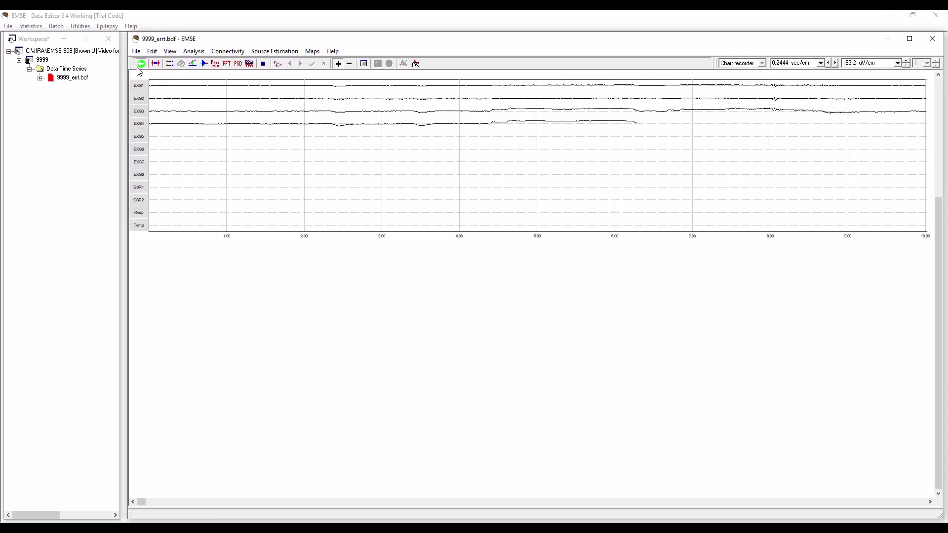
{"action": "double_click", "coordinate": [139, 176]}
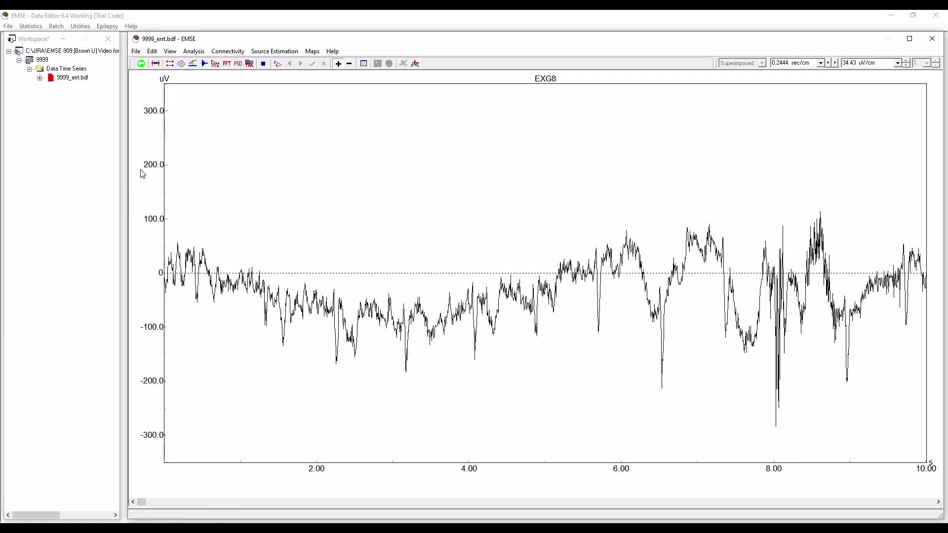
{"action": "left_click", "coordinate": [141, 63]}
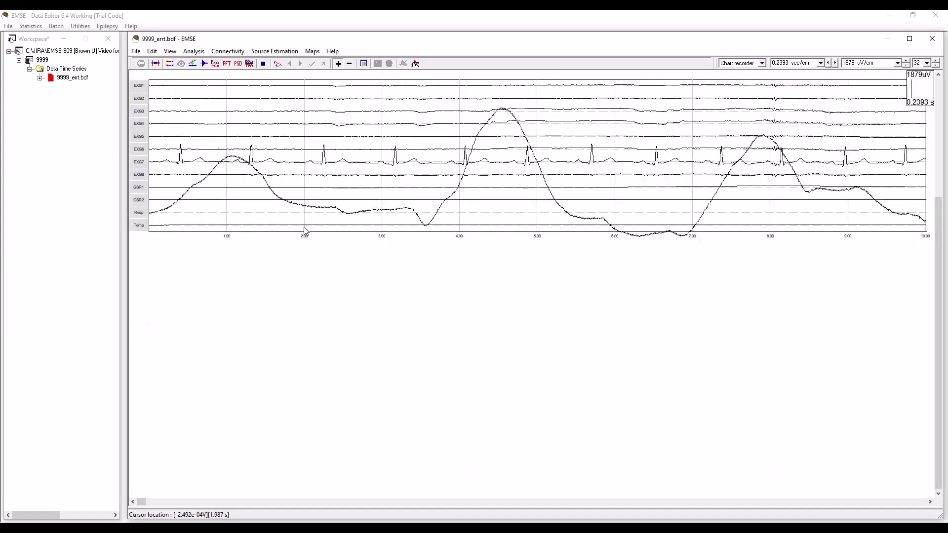
{"action": "double_click", "coordinate": [139, 163]}
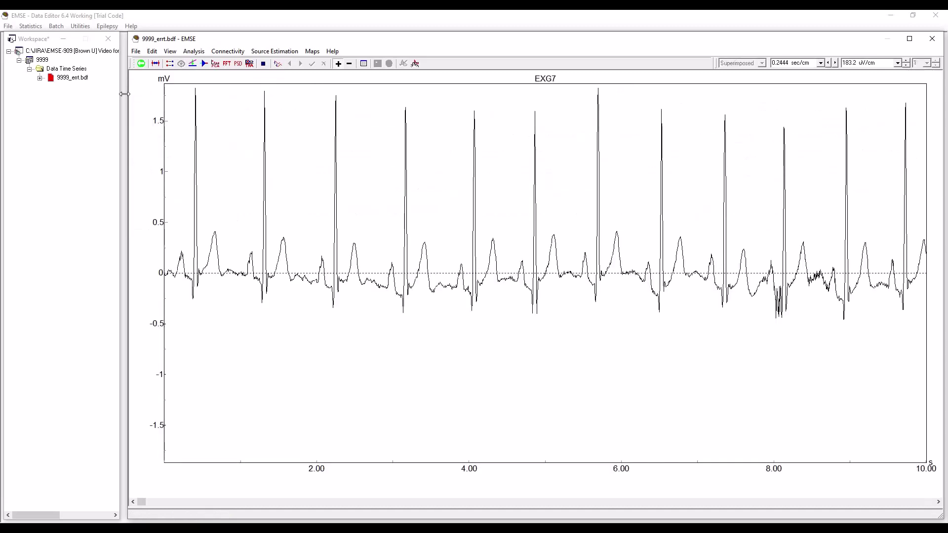
{"action": "left_click", "coordinate": [141, 64]}
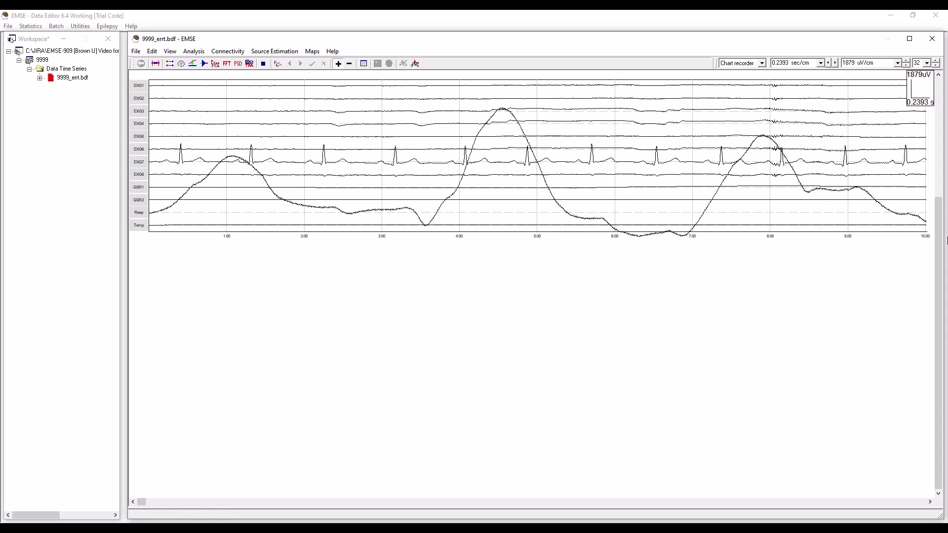
- Turn off all channels of the 9999_errt.bdf recording except EXG7 and apply the channel states
{"action": "left_click_drag", "start_coordinate": [939, 235], "coordinate": [938, 103]}
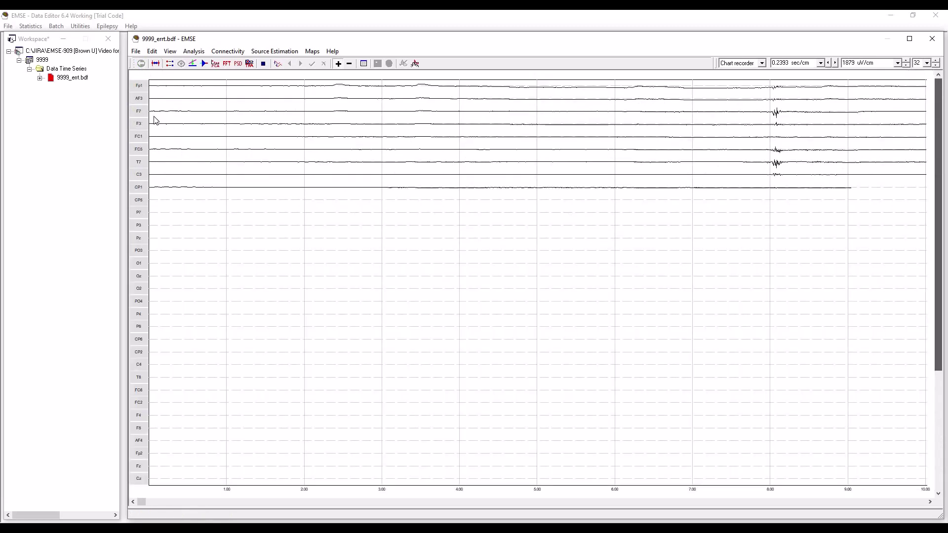
{"action": "left_click", "coordinate": [152, 52]}
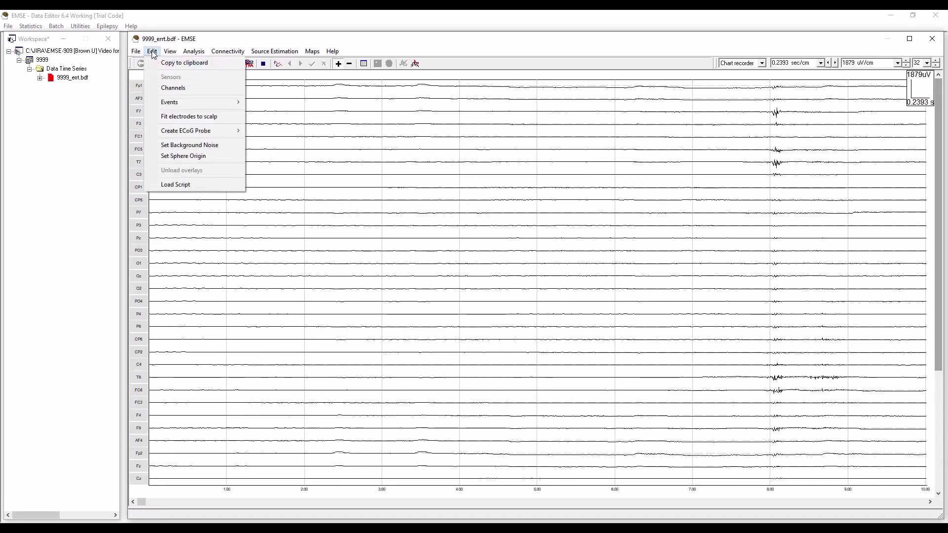
{"action": "left_click", "coordinate": [173, 89]}
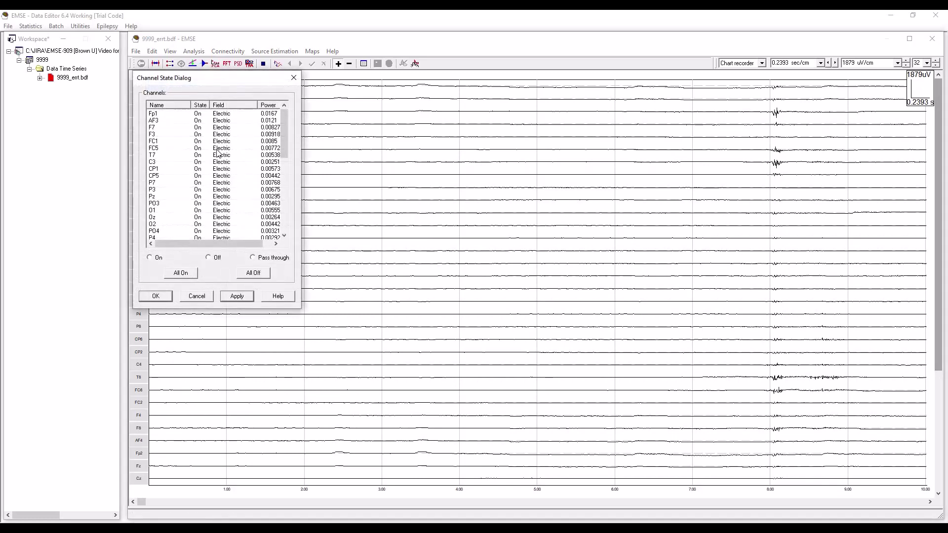
{"action": "left_click", "coordinate": [254, 274]}
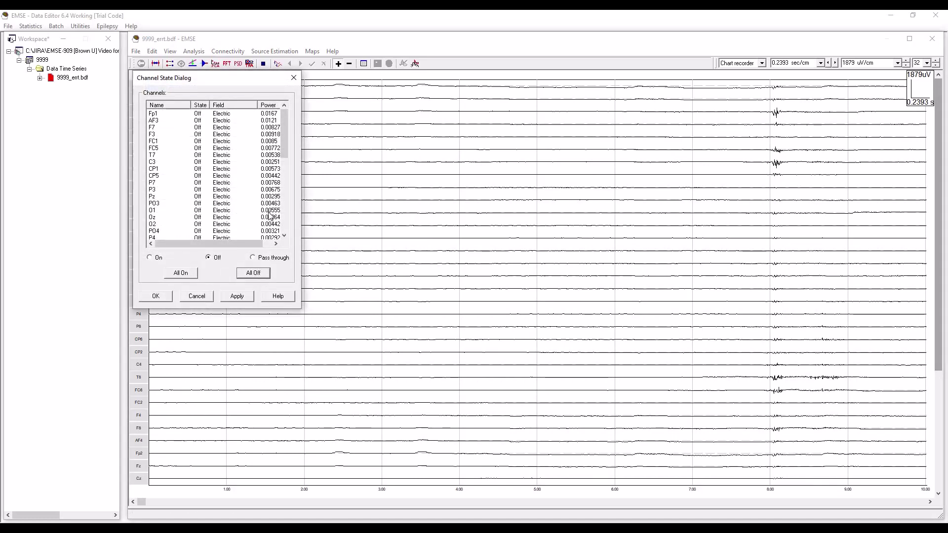
{"action": "left_click_drag", "start_coordinate": [283, 153], "coordinate": [285, 226]}
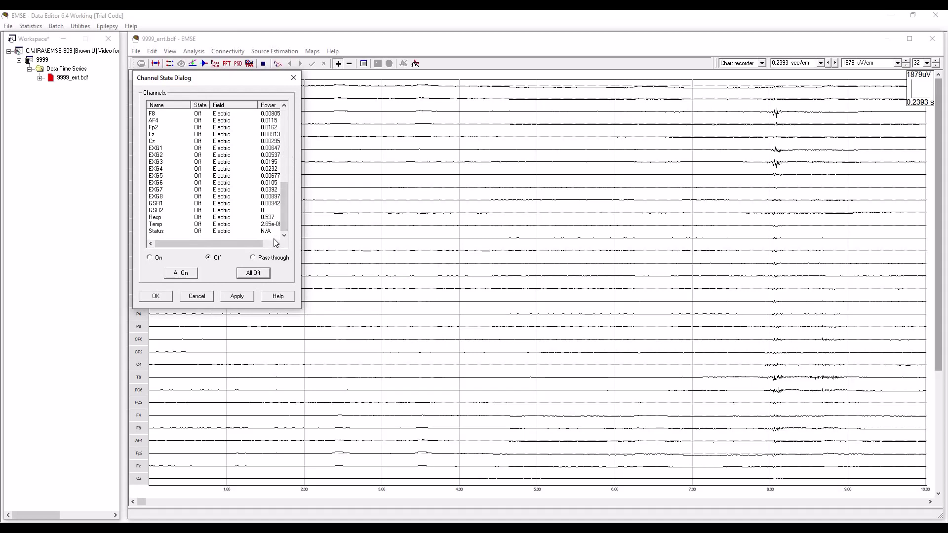
{"action": "left_click", "coordinate": [156, 191]}
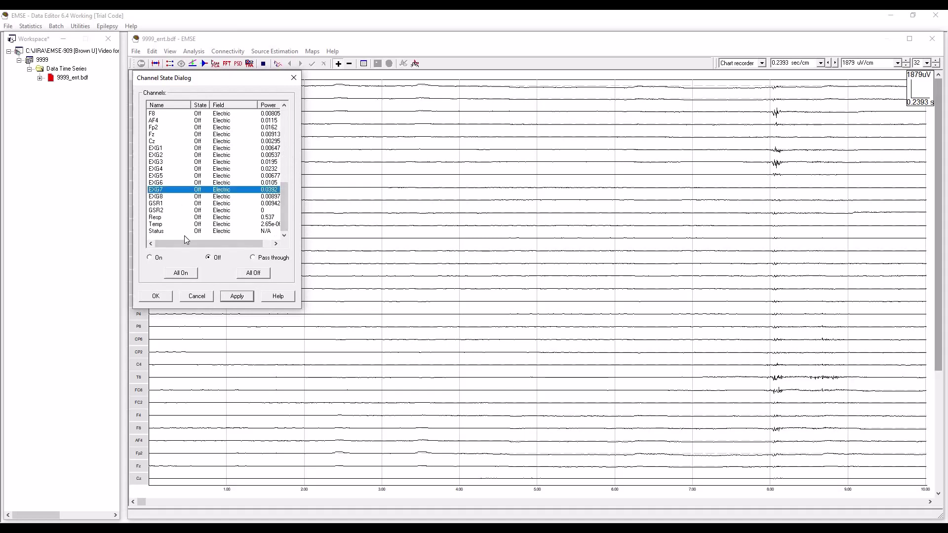
{"action": "left_click", "coordinate": [149, 258]}
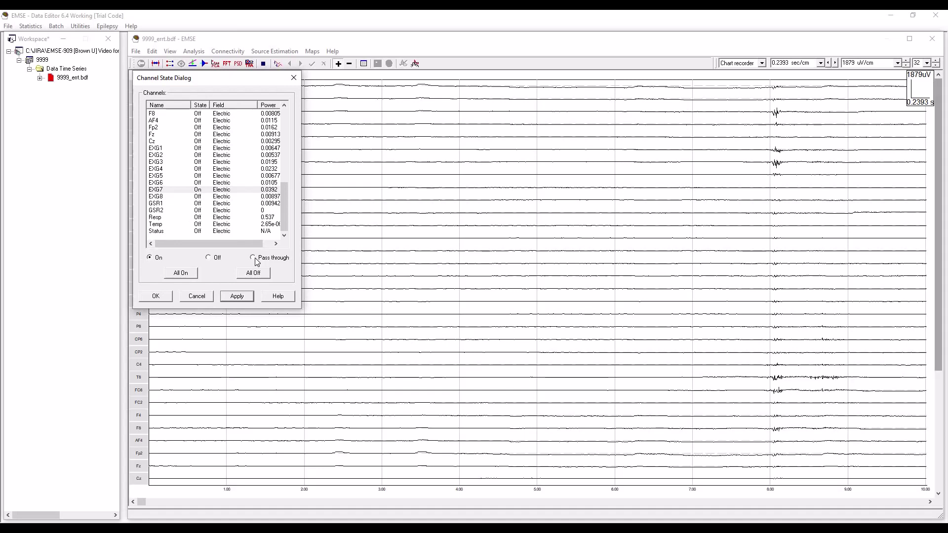
{"action": "left_click", "coordinate": [157, 298]}
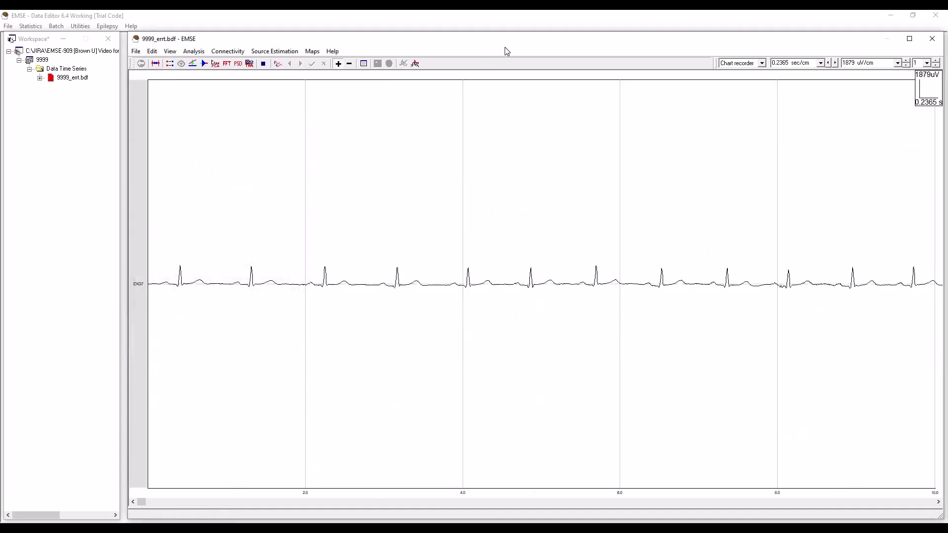
- Set the amplitude scale of the EXG7 chart to 247.5 uV/cm
{"action": "left_click", "coordinate": [908, 65]}
{"action": "left_click", "coordinate": [907, 65]}
{"action": "left_click", "coordinate": [907, 65]}
{"action": "left_click", "coordinate": [907, 65]}
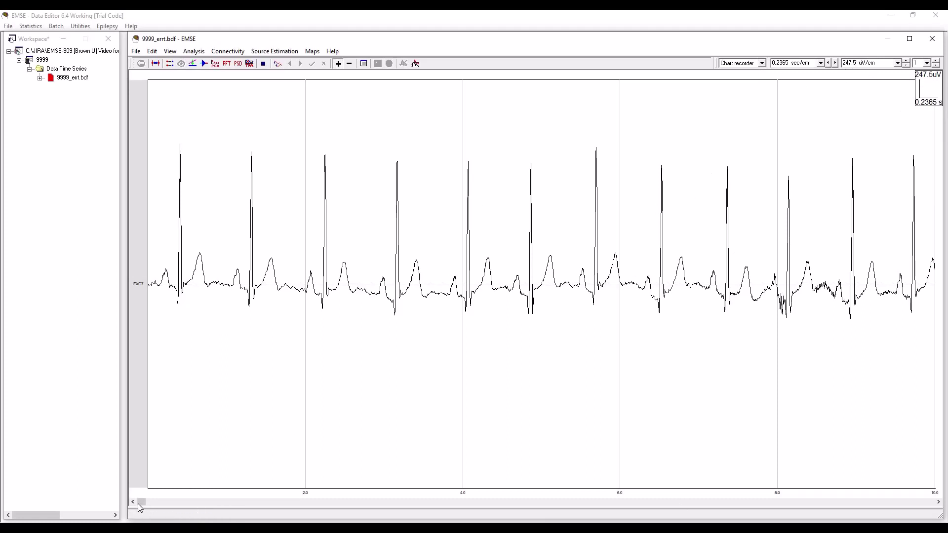
- Add a Polynomial Detrend preprocessing filter calculated over the whole data file and apply it to the EXG7 trace
{"action": "left_click_drag", "start_coordinate": [141, 502], "coordinate": [439, 502]}
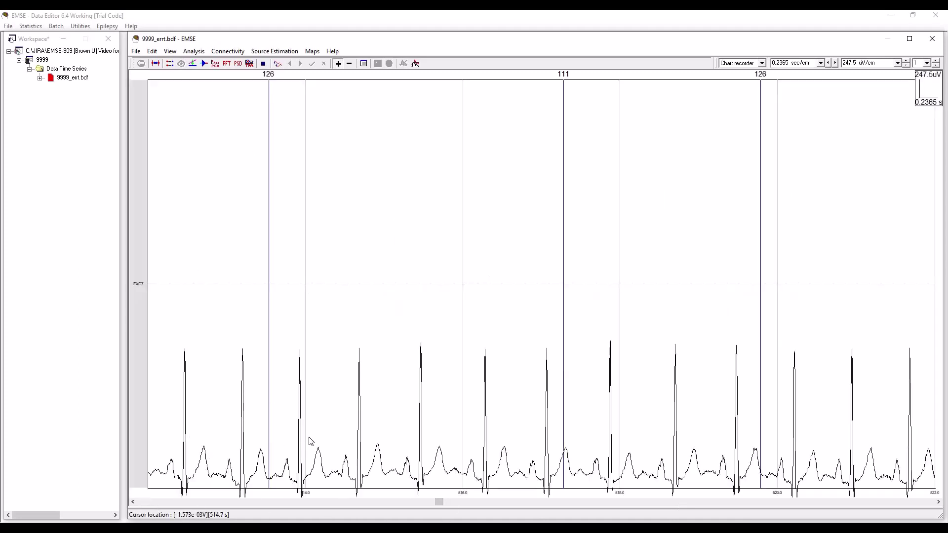
{"action": "mouse_move", "coordinate": [438, 502]}
{"action": "left_mouse_down"}
{"action": "mouse_move", "coordinate": [588, 503]}
{"action": "mouse_move", "coordinate": [214, 497]}
{"action": "left_mouse_up"}
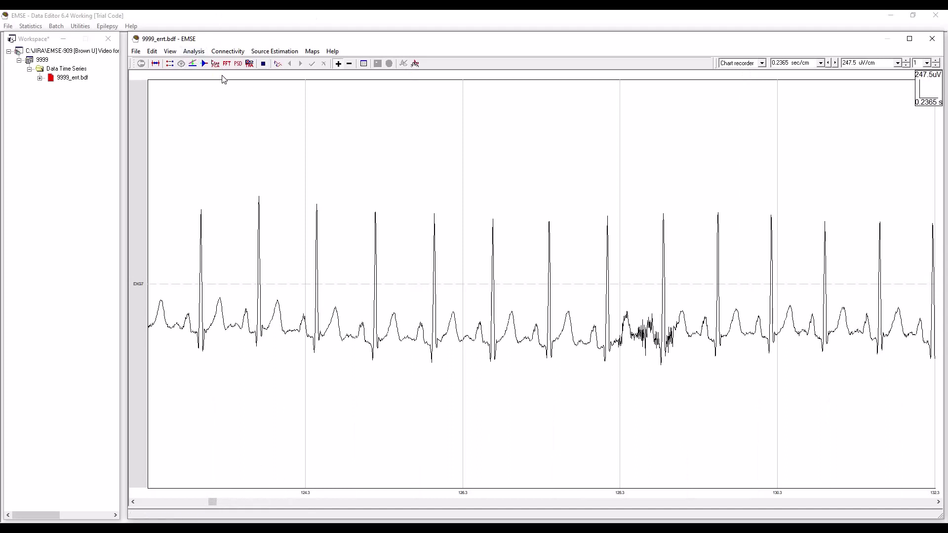
{"action": "left_click", "coordinate": [205, 64]}
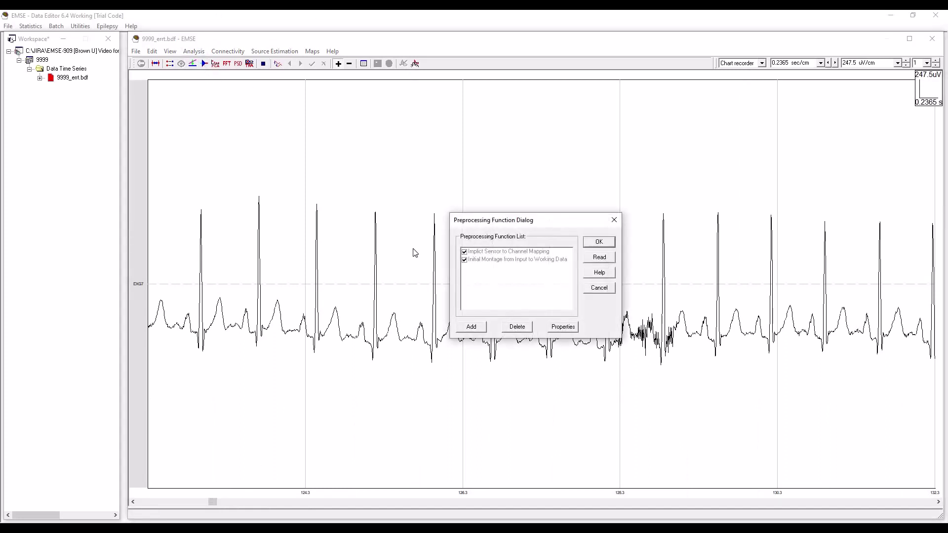
{"action": "left_click", "coordinate": [473, 326]}
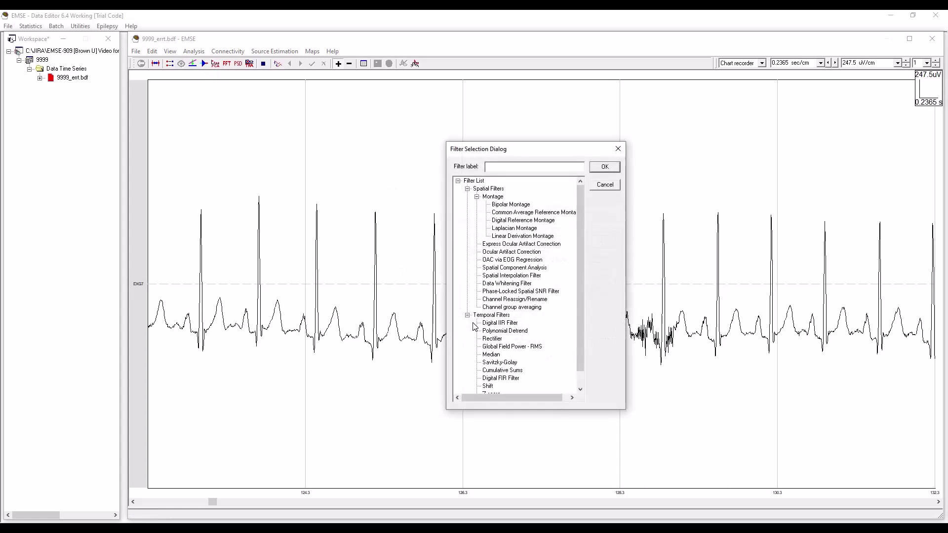
{"action": "left_click", "coordinate": [515, 331]}
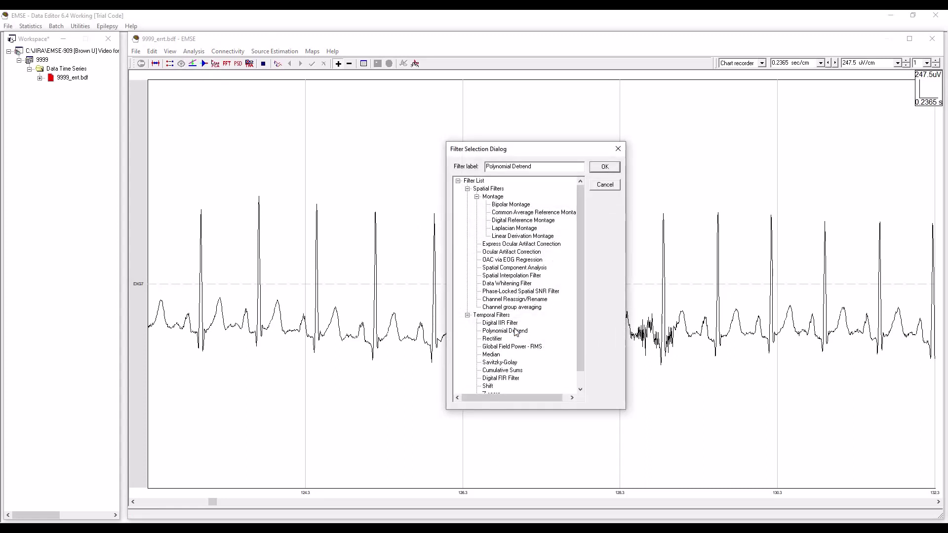
{"action": "left_click", "coordinate": [613, 168]}
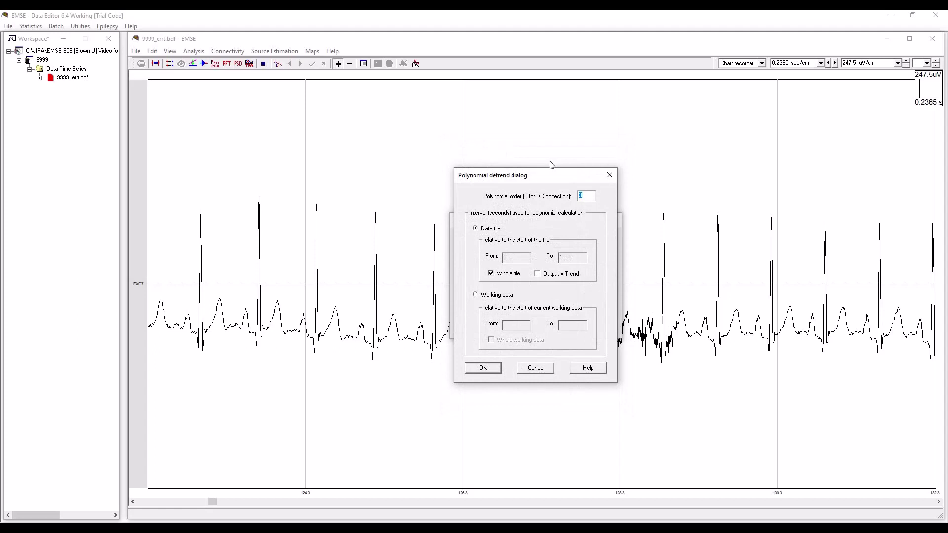
{"action": "left_click", "coordinate": [483, 368]}
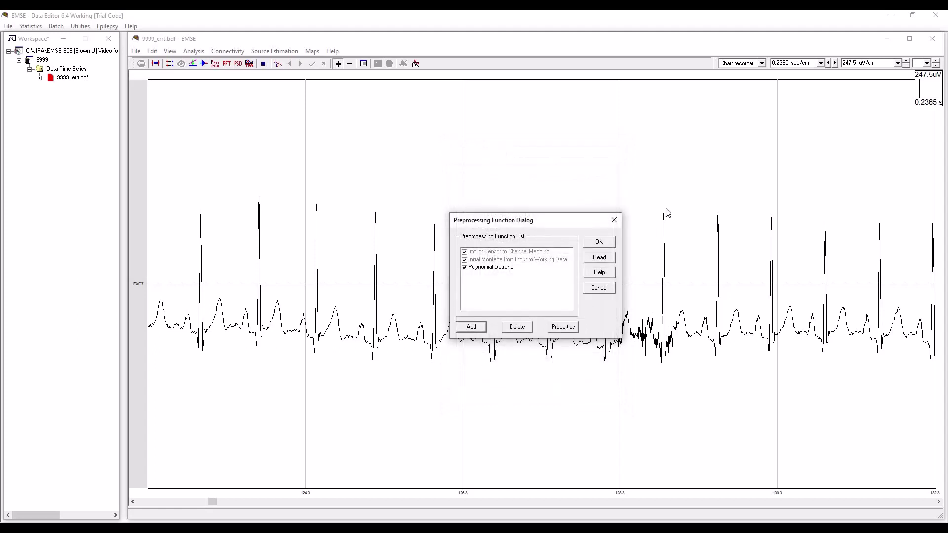
{"action": "left_click", "coordinate": [604, 243]}
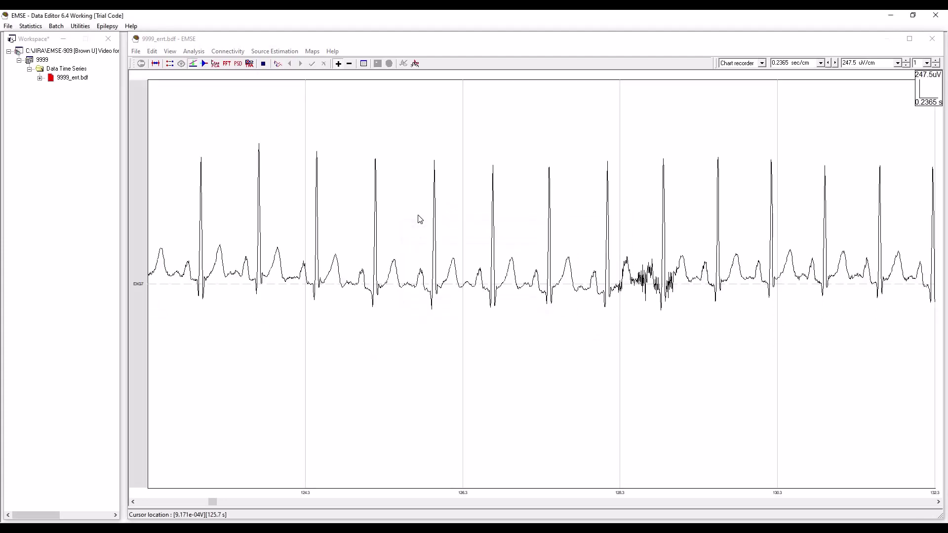
- Disable the Polynomial Detrend filter to compare the EXG7 baseline further along the recording, and re-enable it
{"action": "left_click_drag", "start_coordinate": [212, 502], "coordinate": [599, 518]}
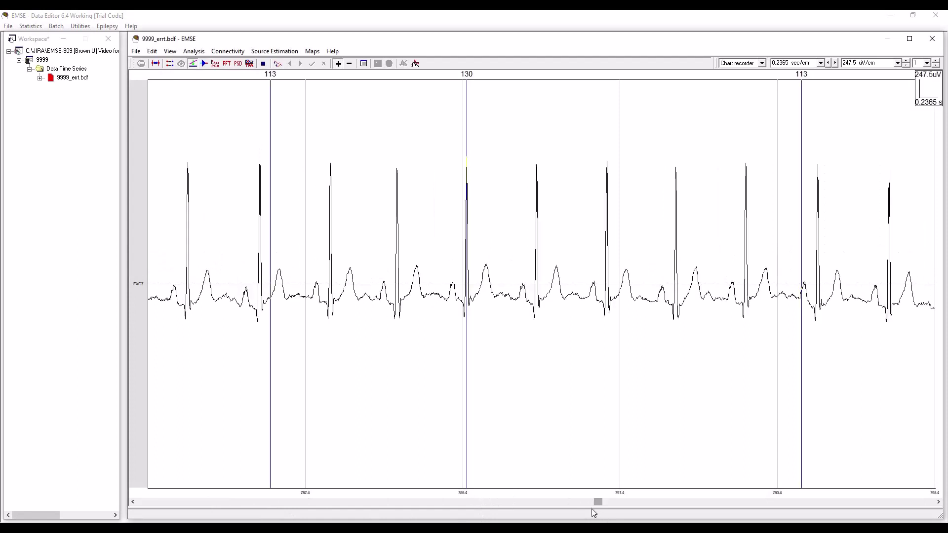
{"action": "left_click", "coordinate": [204, 64]}
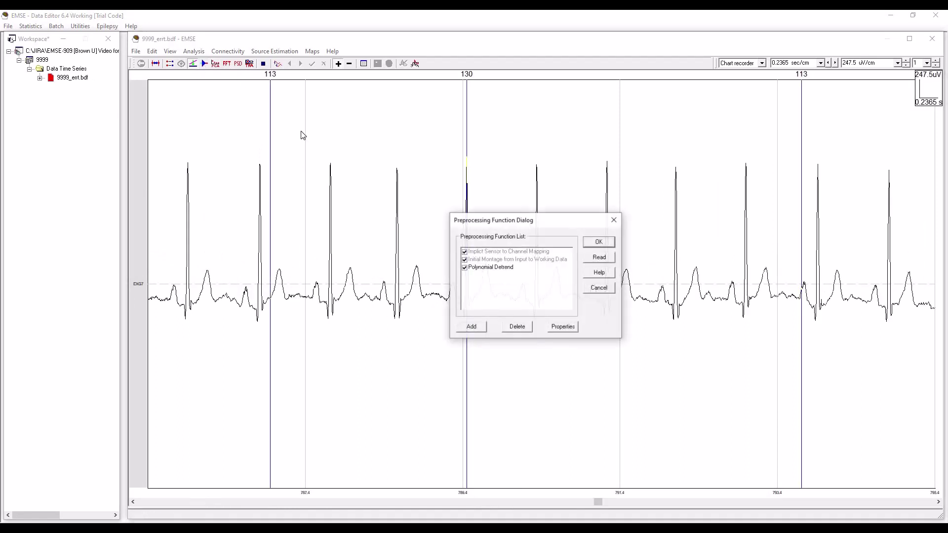
{"action": "left_click", "coordinate": [469, 269]}
{"action": "left_click", "coordinate": [602, 243]}
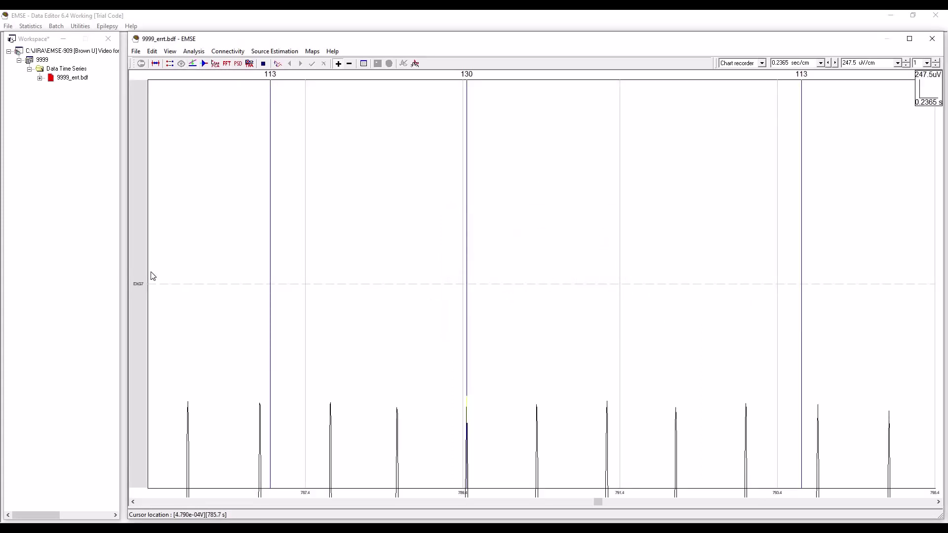
{"action": "left_click", "coordinate": [204, 63]}
{"action": "left_click", "coordinate": [464, 268]}
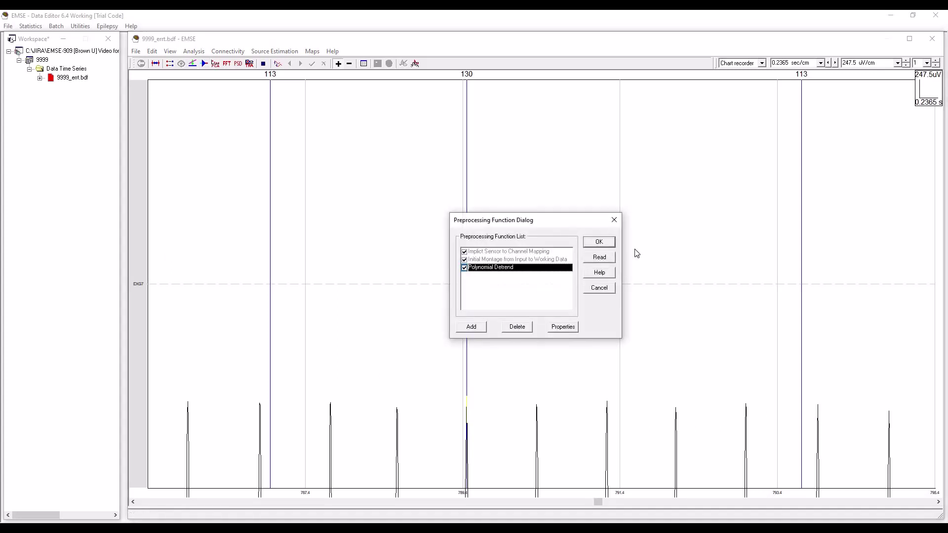
{"action": "left_click", "coordinate": [599, 242]}
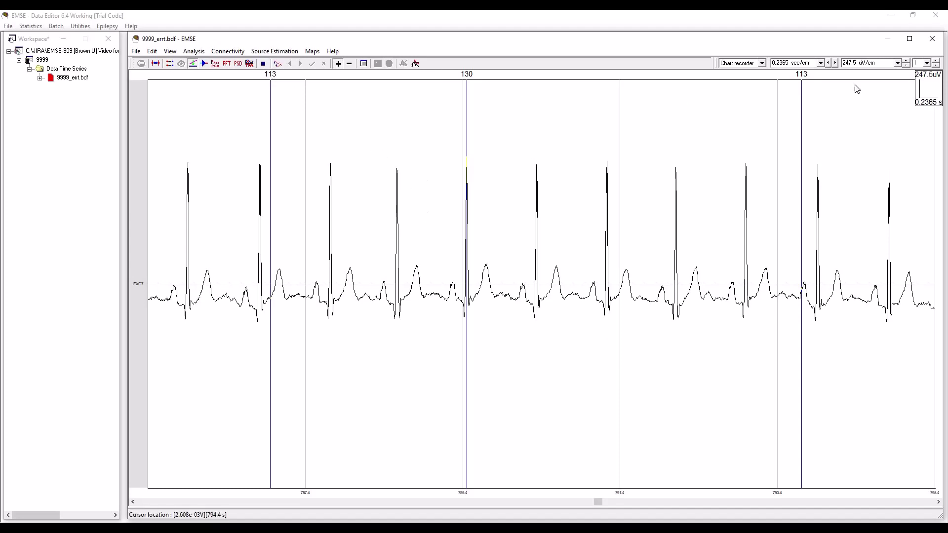
- Set the time scale to 0.04671 sec/cm and measure the interval between two adjacent R peaks, clearing the selection
{"action": "left_click", "coordinate": [836, 63]}
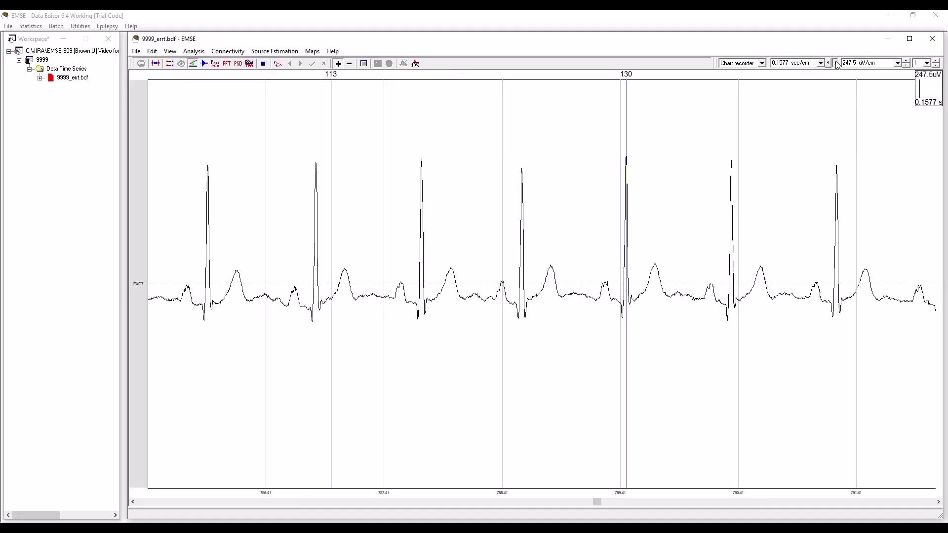
{"action": "left_click", "coordinate": [836, 63]}
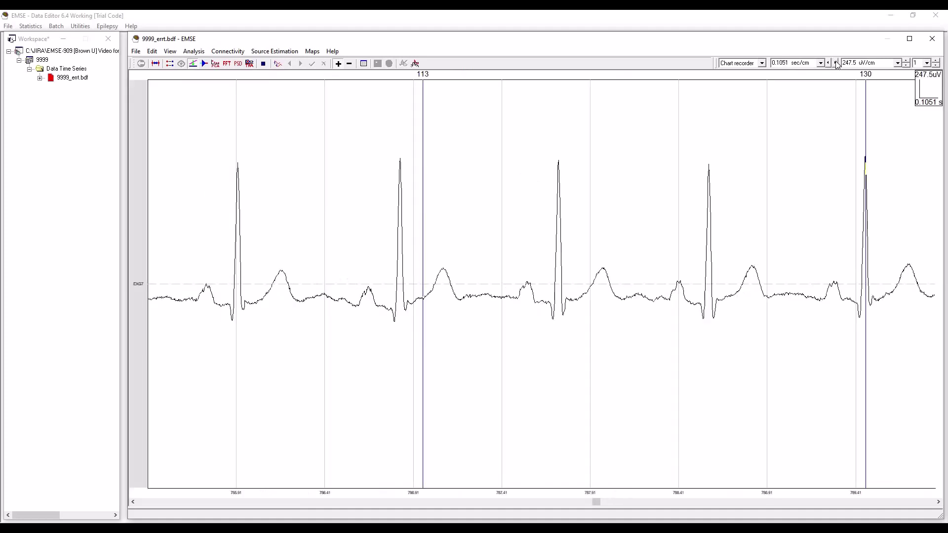
{"action": "left_click", "coordinate": [836, 63]}
{"action": "left_click", "coordinate": [836, 63]}
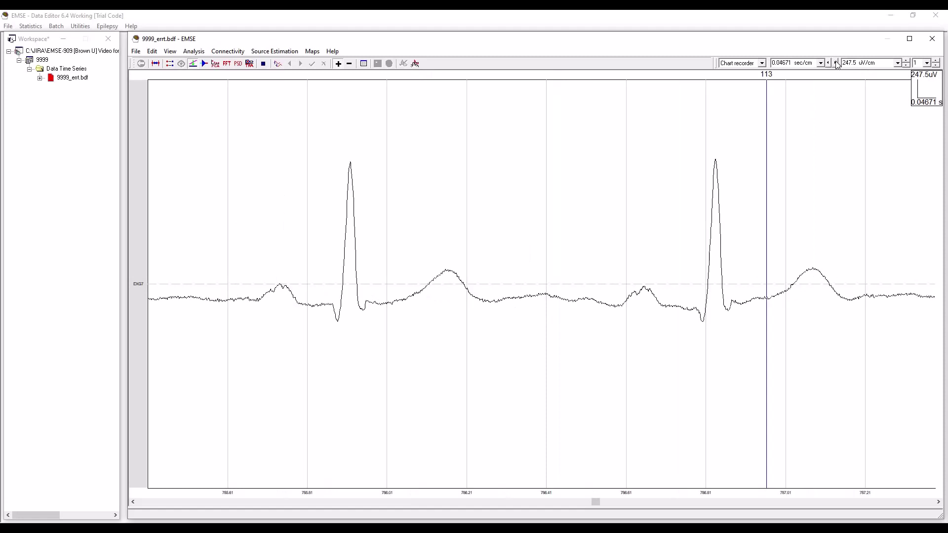
{"action": "left_click", "coordinate": [836, 62]}
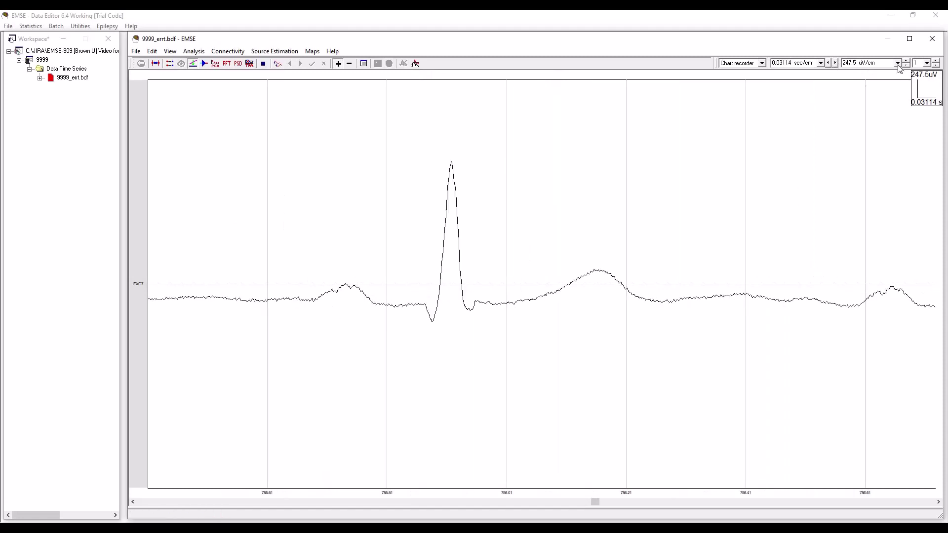
{"action": "left_click", "coordinate": [828, 63]}
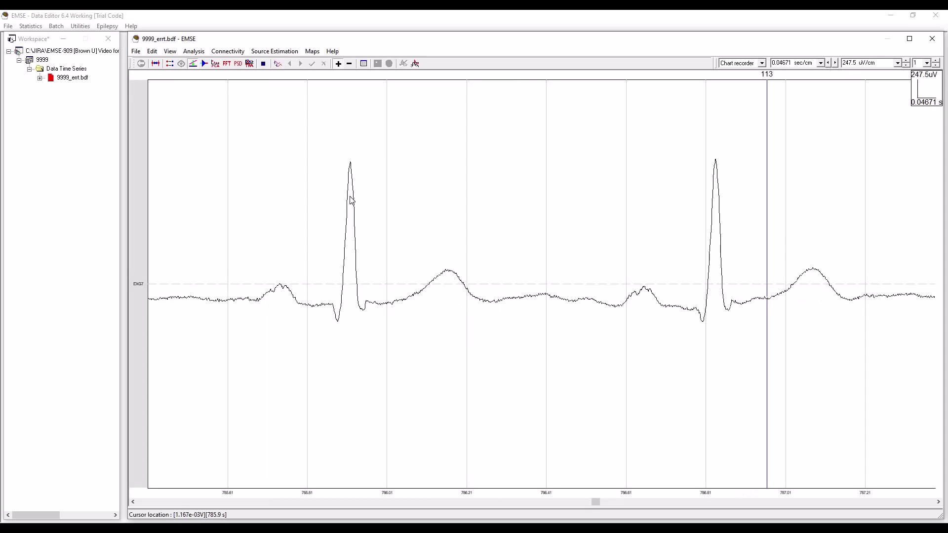
{"action": "left_click_drag", "start_coordinate": [352, 200], "coordinate": [716, 248]}
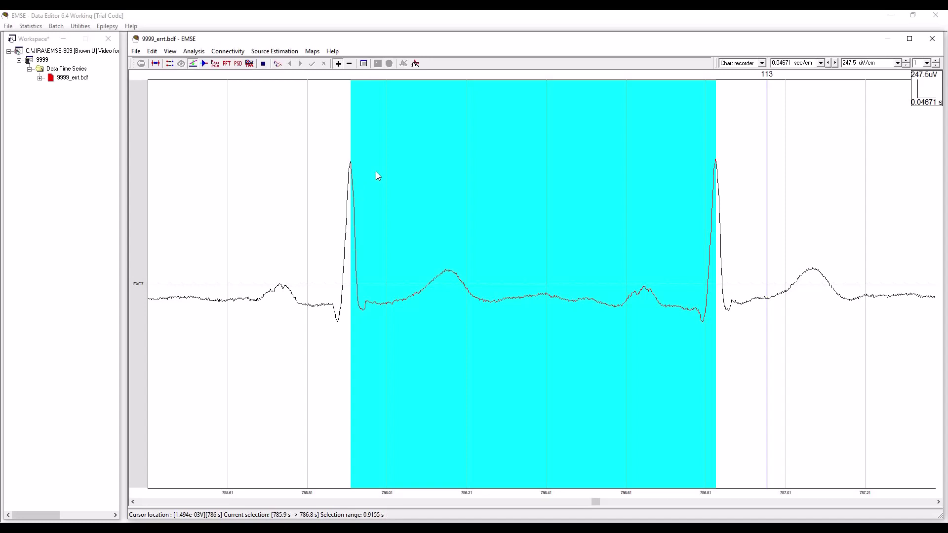
{"action": "left_click", "coordinate": [350, 170]}
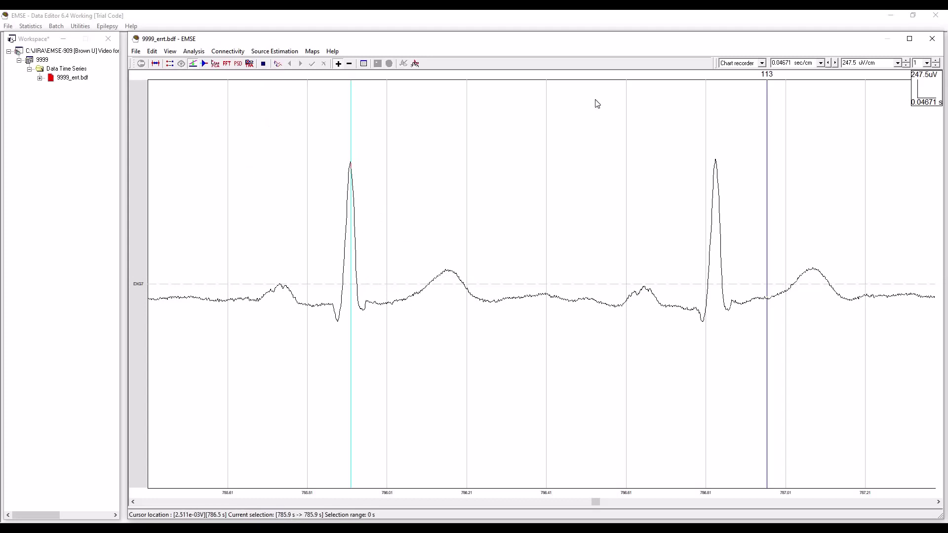
- Switch the EXG7 display to the Superimposed view and set its time scale to 0.03114 sec/cm
{"action": "left_click", "coordinate": [762, 63]}
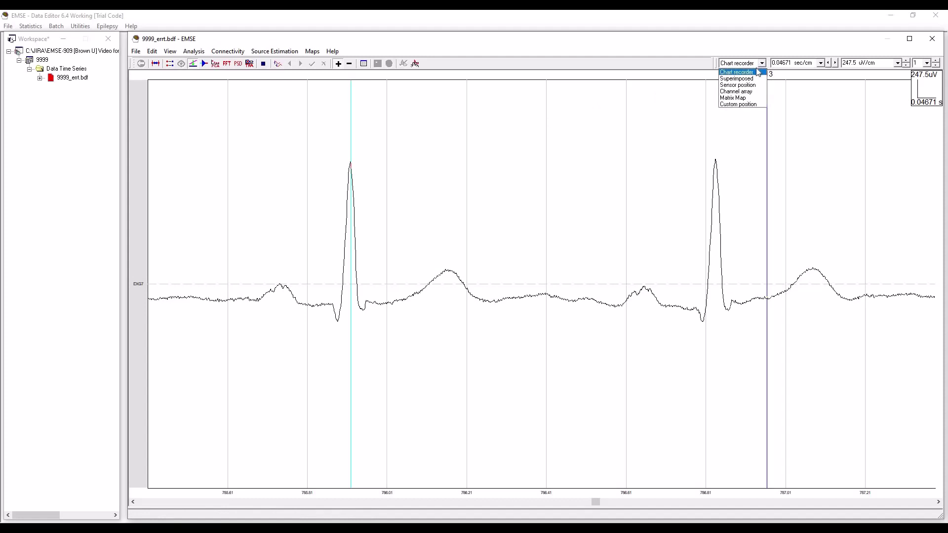
{"action": "left_click", "coordinate": [759, 79]}
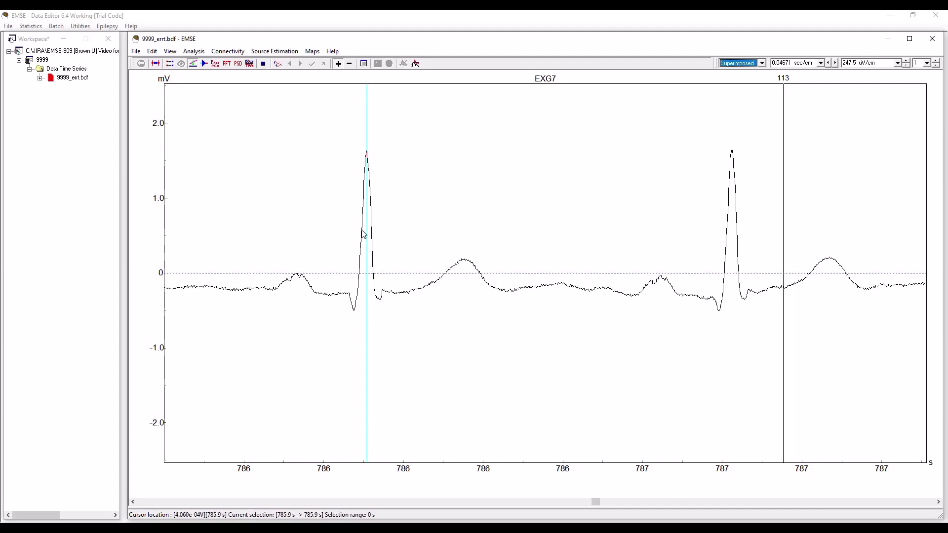
{"action": "left_click", "coordinate": [837, 64]}
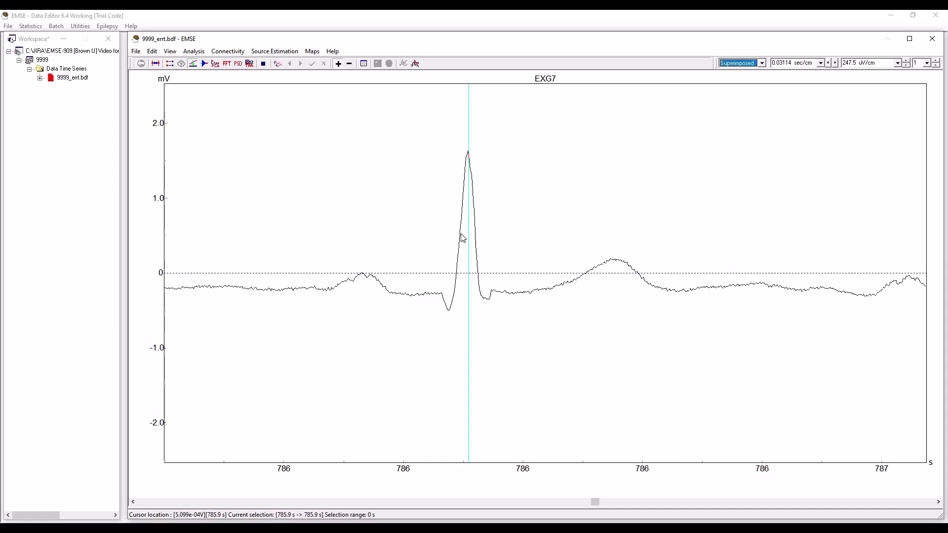
- Measure the R peak's width partway up, clear the selection, and select about 0.45 s of trace starting at the peak
{"action": "left_click_drag", "start_coordinate": [460, 235], "coordinate": [474, 230]}
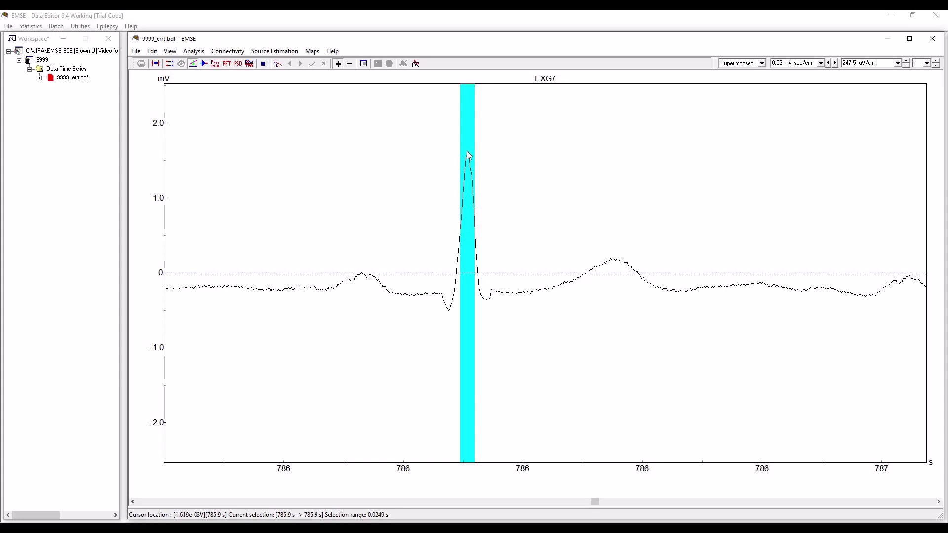
{"action": "left_click", "coordinate": [461, 230]}
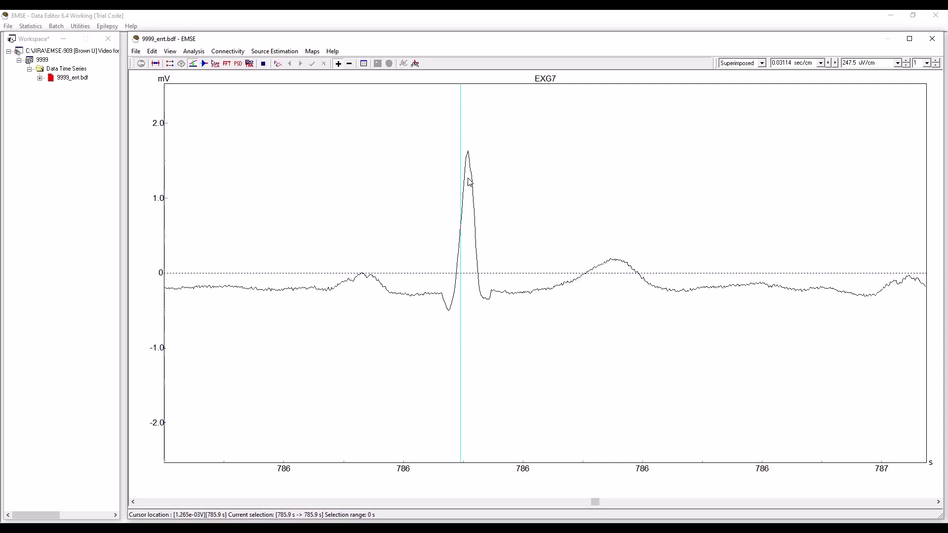
{"action": "left_click_drag", "start_coordinate": [467, 178], "coordinate": [738, 223]}
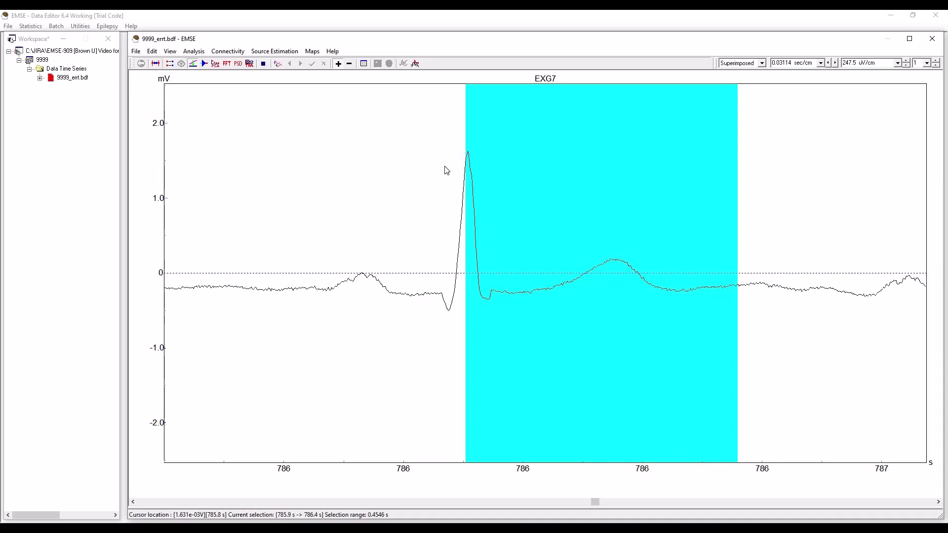
- Look over the recording's existing event list and close it without changes
{"action": "left_click", "coordinate": [151, 54]}
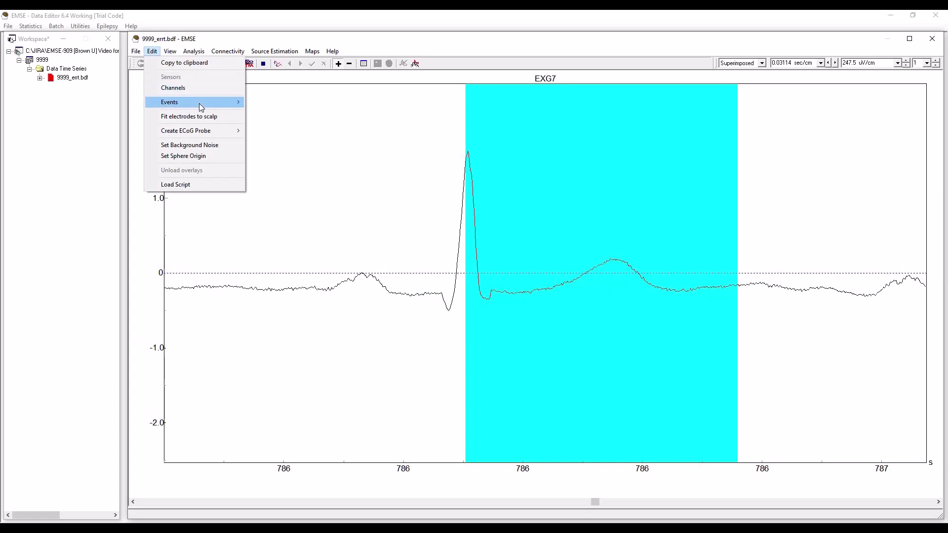
{"action": "mouse_move", "coordinate": [200, 102]}
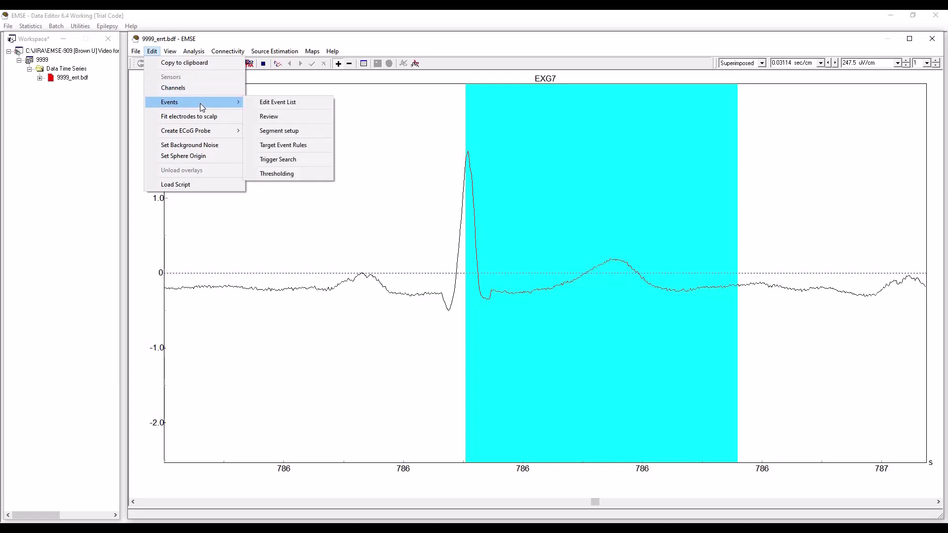
{"action": "left_click", "coordinate": [282, 104]}
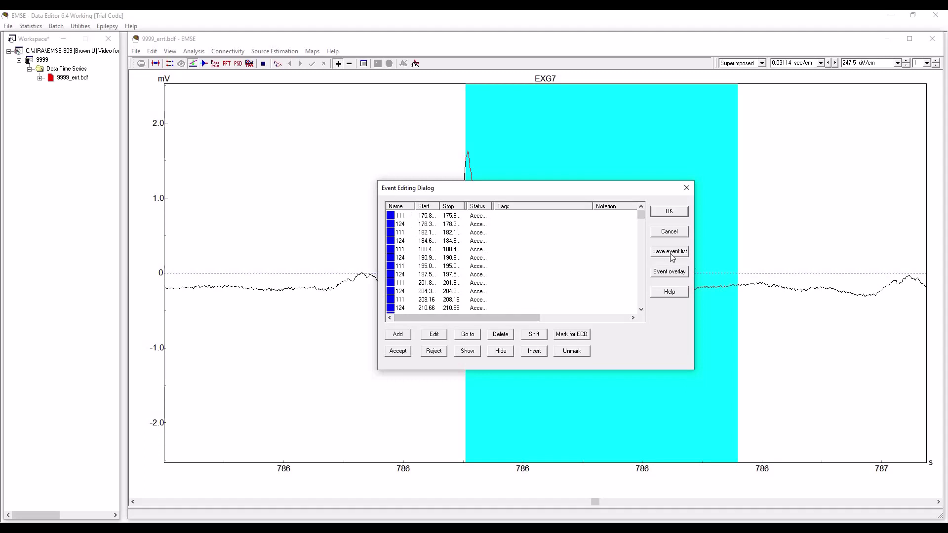
{"action": "left_click", "coordinate": [678, 236]}
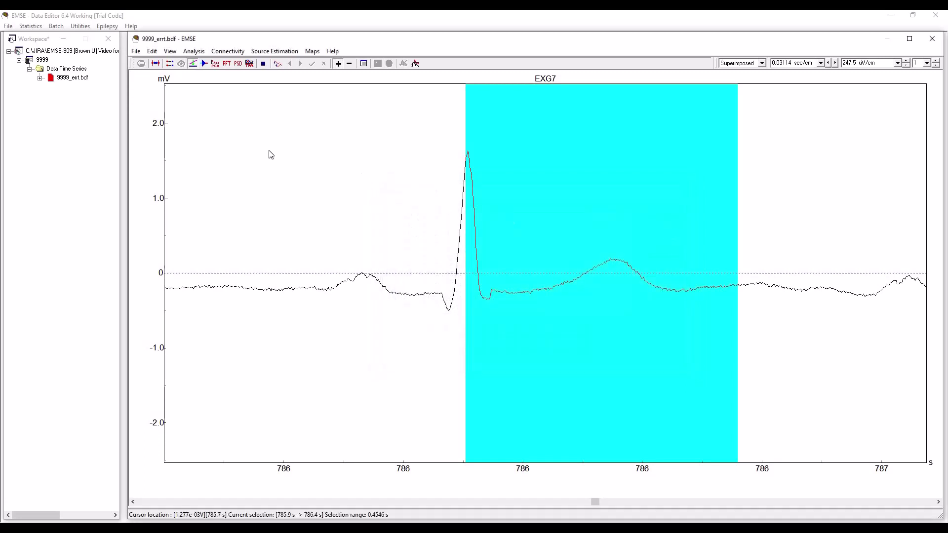
- Start a Trigger Search on channel EXG7 with the ECG trigger form, moving the dialog clear of the R peak
{"action": "left_click", "coordinate": [152, 51]}
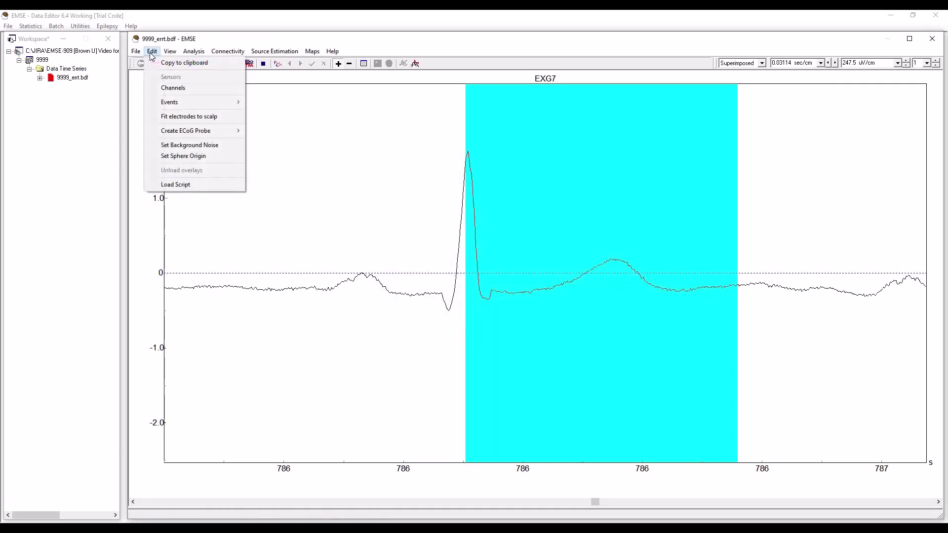
{"action": "mouse_move", "coordinate": [202, 103]}
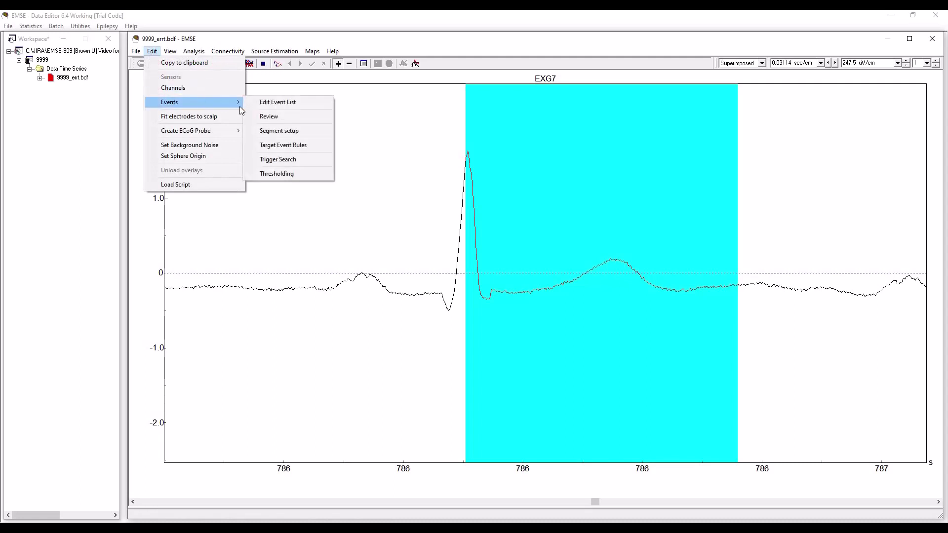
{"action": "left_click", "coordinate": [308, 160]}
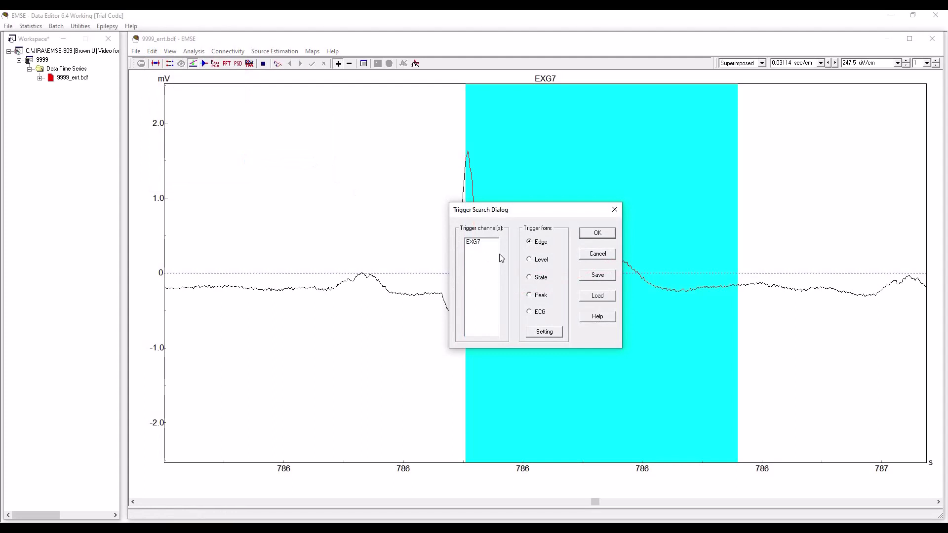
{"action": "left_click", "coordinate": [477, 242]}
{"action": "left_click_drag", "start_coordinate": [540, 214], "coordinate": [313, 109]}
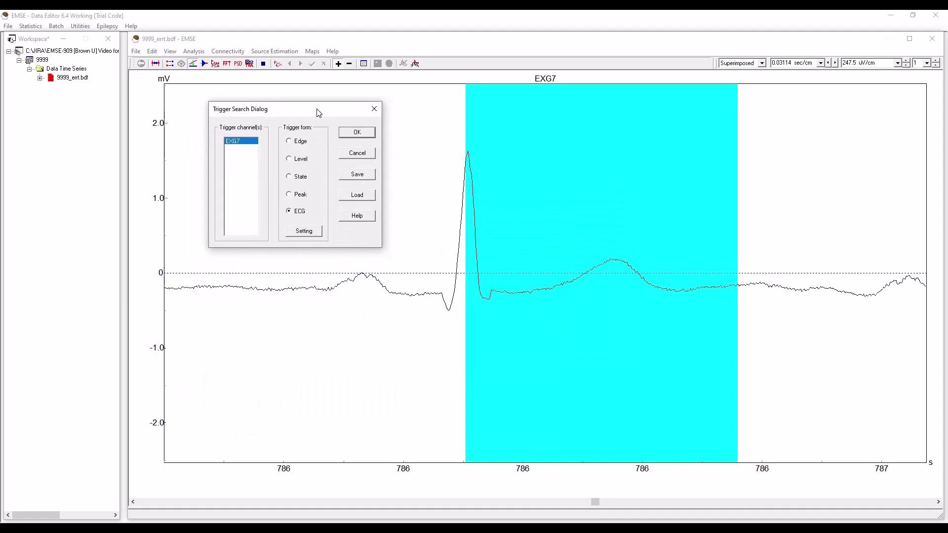
- Set the ECG trigger's FWHM, peak threshold and refractory period threshold, and name the peak R
{"action": "left_click", "coordinate": [304, 232]}
{"action": "left_click_drag", "start_coordinate": [314, 105], "coordinate": [672, 187]}
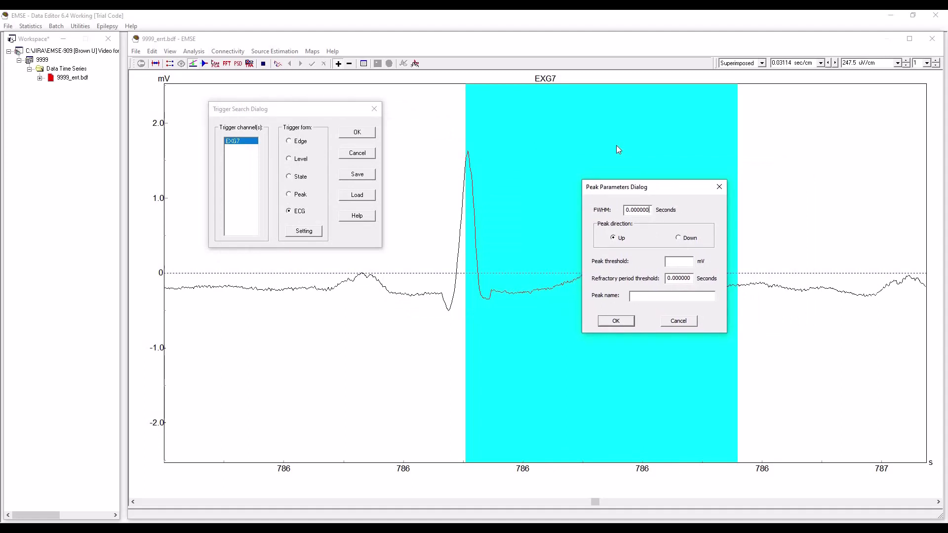
{"action": "key", "text": "BackSpace"}
{"action": "key", "text": "BackSpace"}
{"action": "key", "text": "BackSpace"}
{"action": "key", "text": "BackSpace"}
{"action": "key", "text": "BackSpace"}
{"action": "left_click", "coordinate": [691, 262]}
{"action": "type", "text": "0"}
{"action": "key", "text": "BackSpace"}
{"action": "key", "text": "BackSpace"}
{"action": "key", "text": "BackSpace"}
{"action": "key", "text": "BackSpace"}
{"action": "key", "text": "BackSpace"}
{"action": "key", "text": "BackSpace"}
{"action": "type", "text": "R"}
{"action": "left_click", "coordinate": [616, 321]}
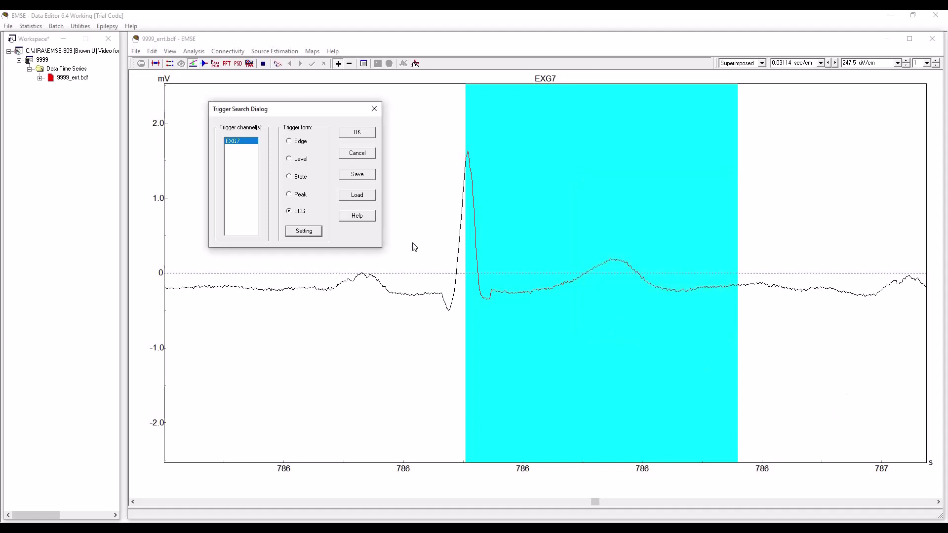
- Run the ECG trigger search on EXG7, dismiss the result message and clear the trace selection
{"action": "left_click", "coordinate": [359, 136]}
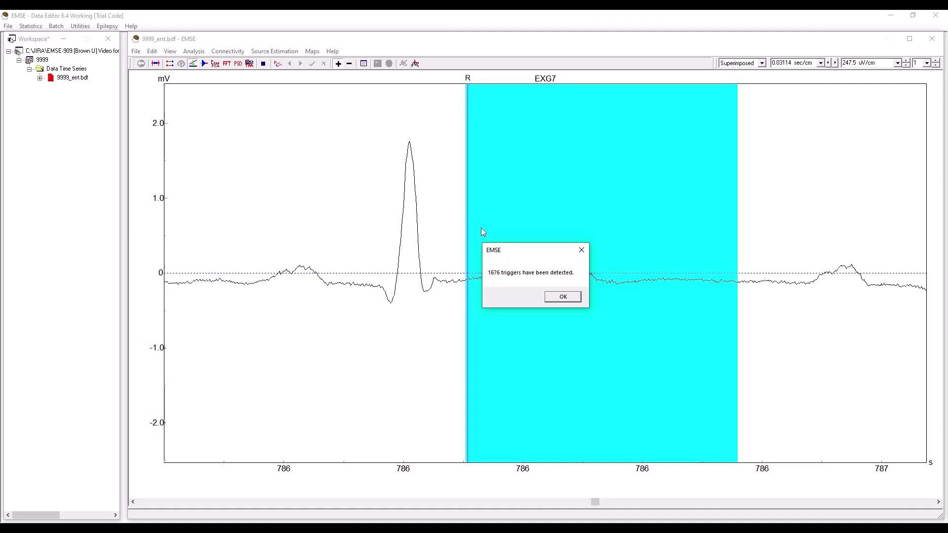
{"action": "left_click", "coordinate": [562, 300]}
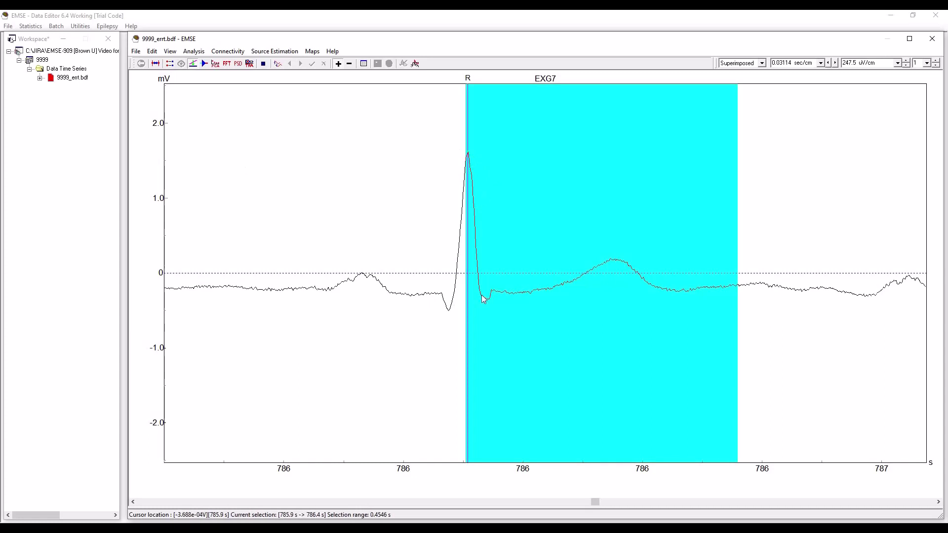
{"action": "left_click", "coordinate": [469, 277]}
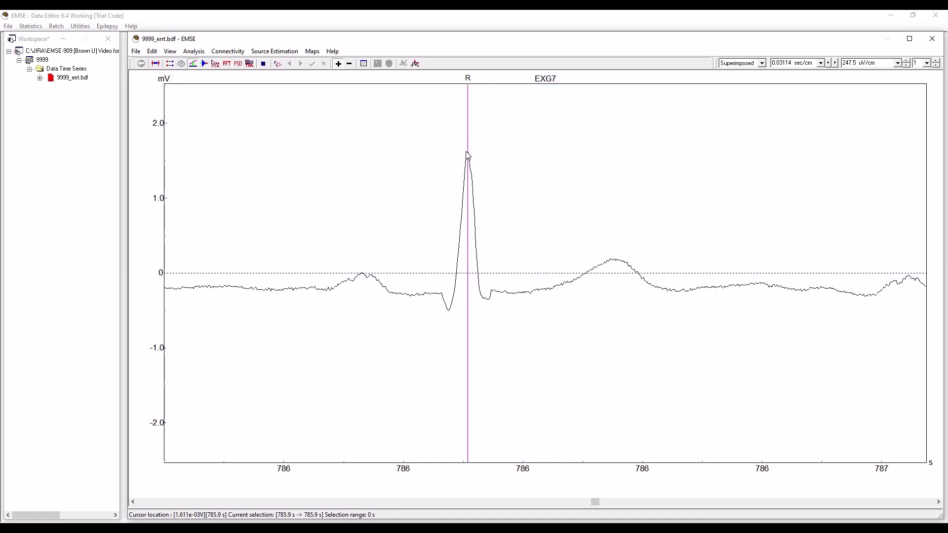
- Widen the EXG7 time scale to 0.1576 sec/cm to show several heartbeats at once
{"action": "left_click", "coordinate": [829, 63]}
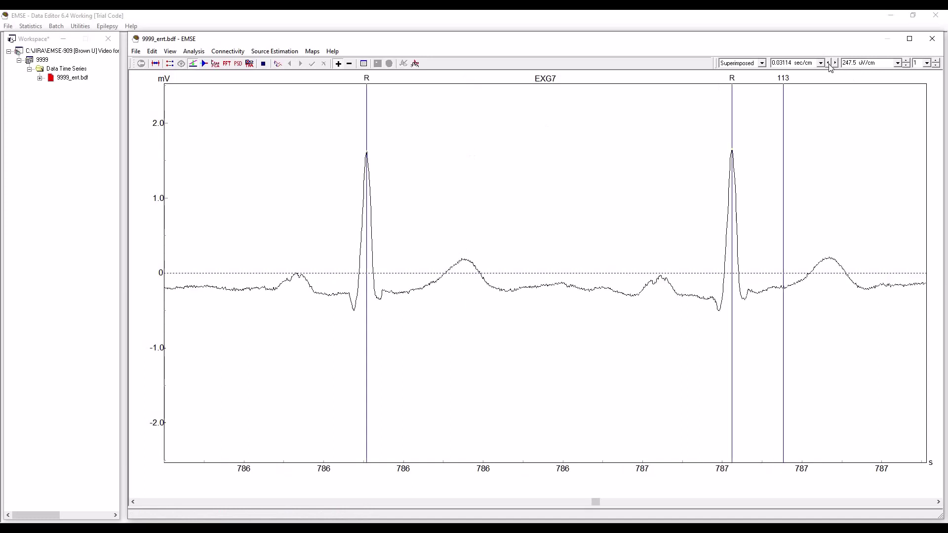
{"action": "left_click", "coordinate": [829, 63]}
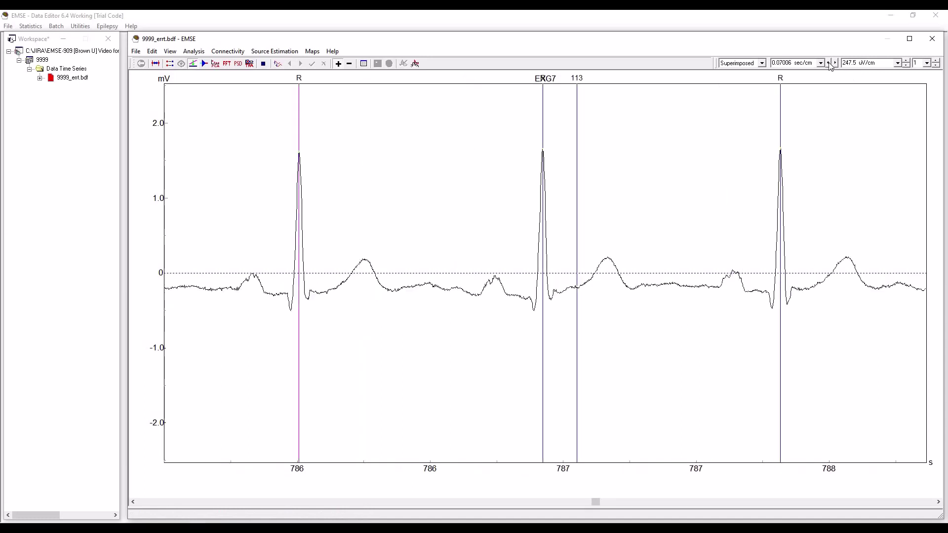
{"action": "left_click", "coordinate": [829, 64]}
{"action": "left_click", "coordinate": [829, 63]}
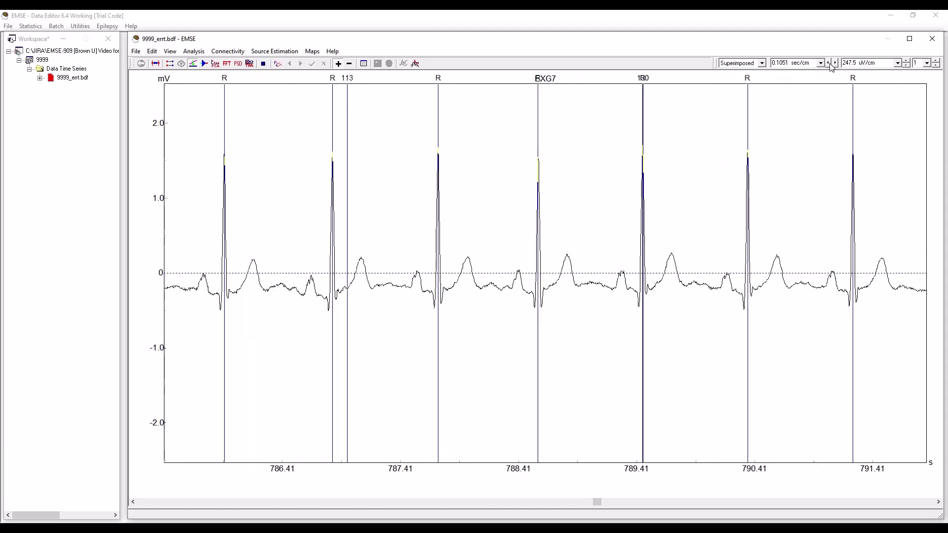
{"action": "left_click", "coordinate": [829, 63]}
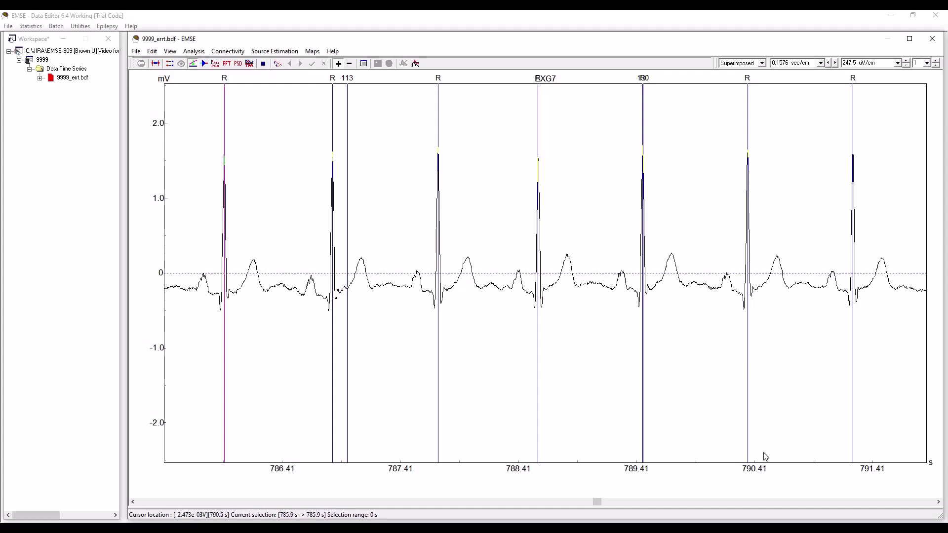
- Check the R markers against the heartbeat peaks at several points from the start to near the end of the recording
{"action": "left_click_drag", "start_coordinate": [598, 503], "coordinate": [314, 504]}
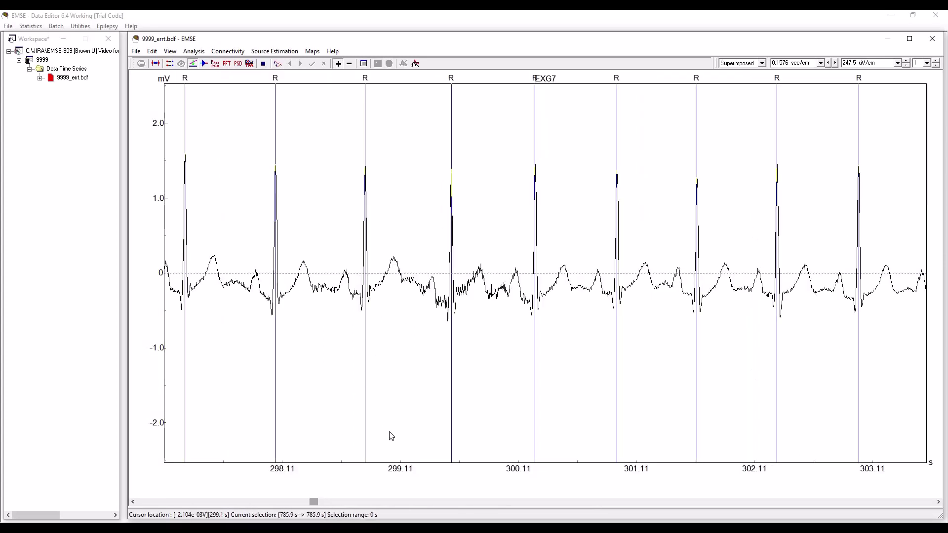
{"action": "left_click_drag", "start_coordinate": [314, 502], "coordinate": [160, 503]}
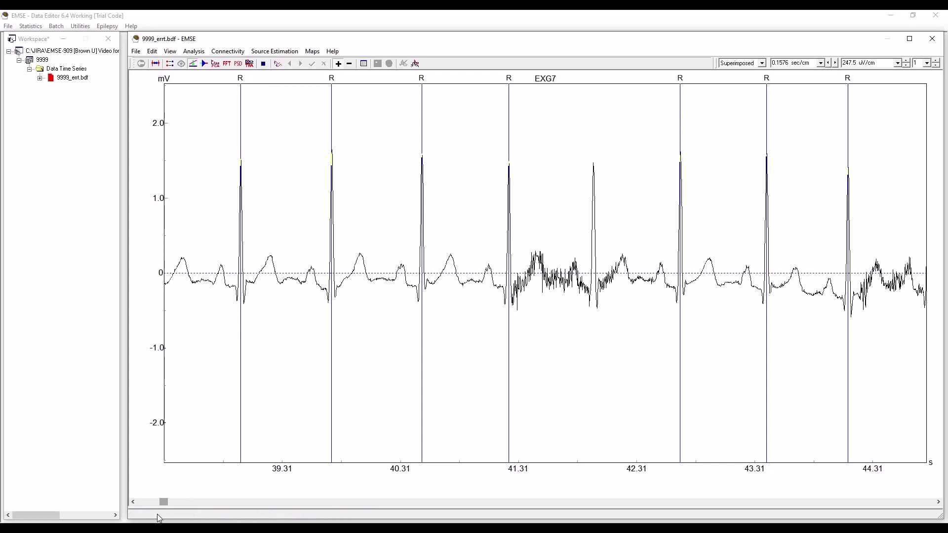
{"action": "left_click_drag", "start_coordinate": [164, 506], "coordinate": [148, 506]}
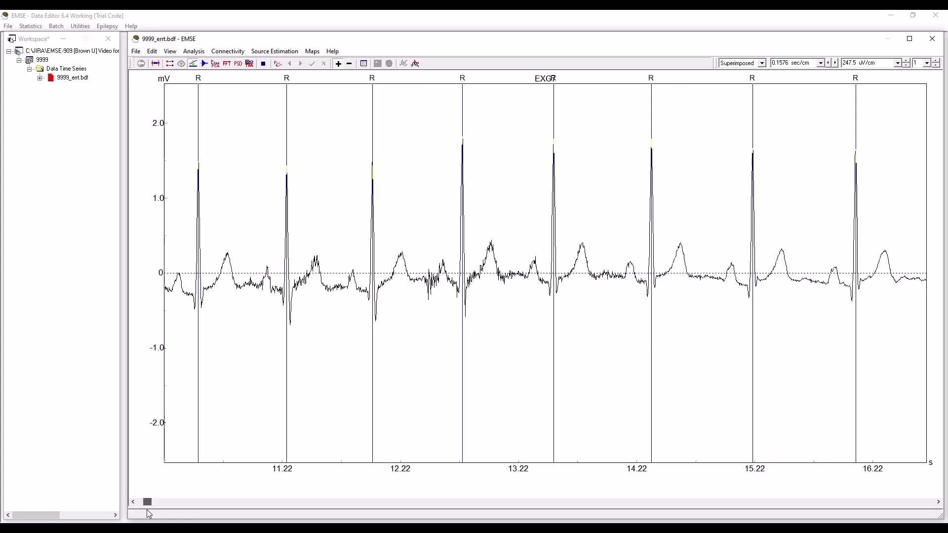
{"action": "left_click_drag", "start_coordinate": [150, 506], "coordinate": [757, 520]}
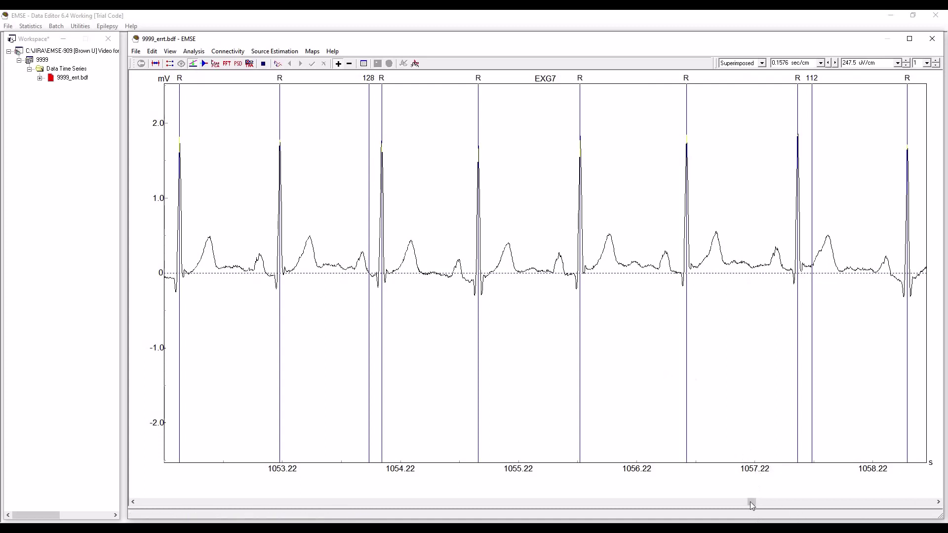
{"action": "left_click_drag", "start_coordinate": [754, 502], "coordinate": [903, 504]}
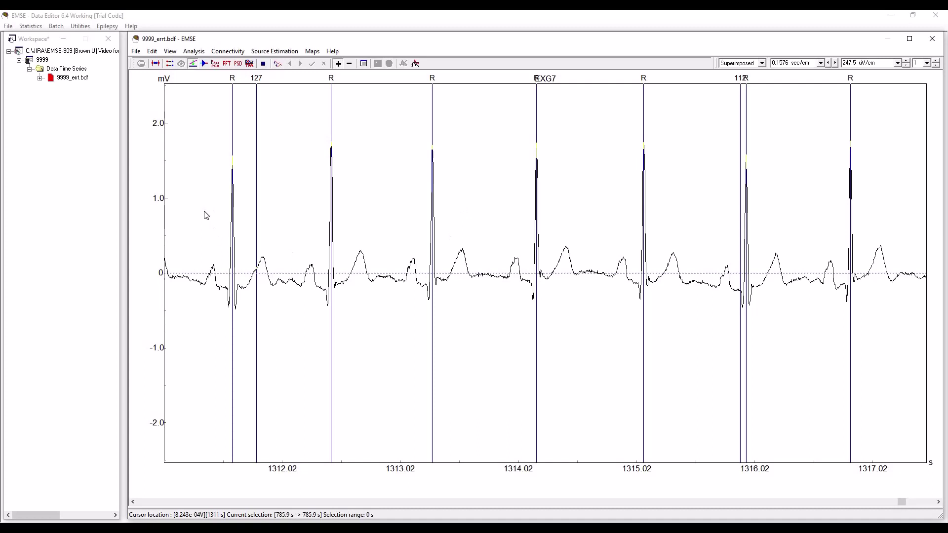
- Save the event file 9999_errt.bdf.evt attached to the recording in the workspace
{"action": "right_click", "coordinate": [69, 78]}
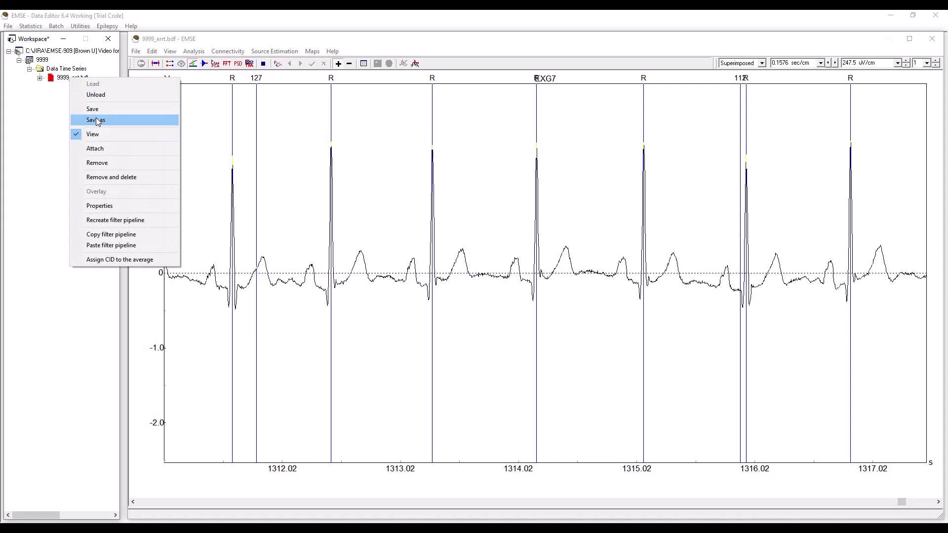
{"action": "left_click", "coordinate": [39, 78]}
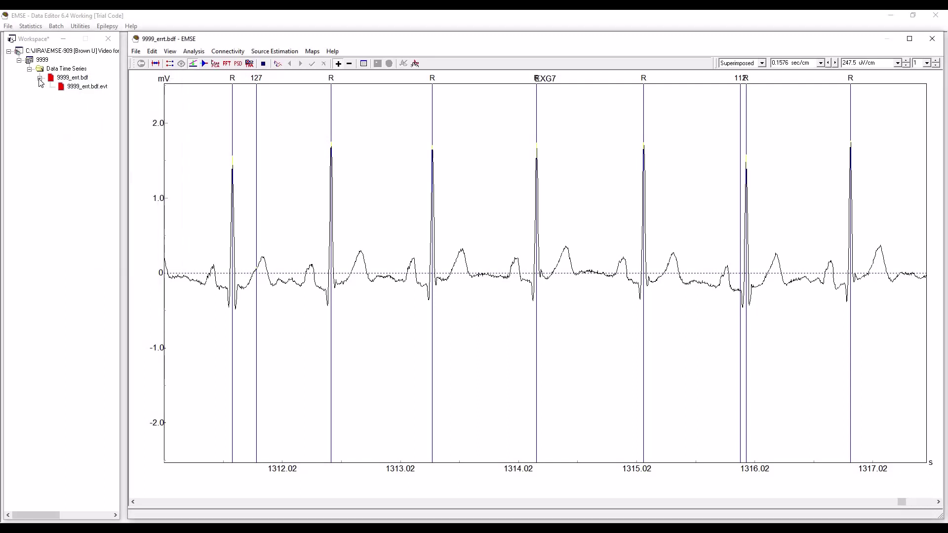
{"action": "right_click", "coordinate": [90, 91]}
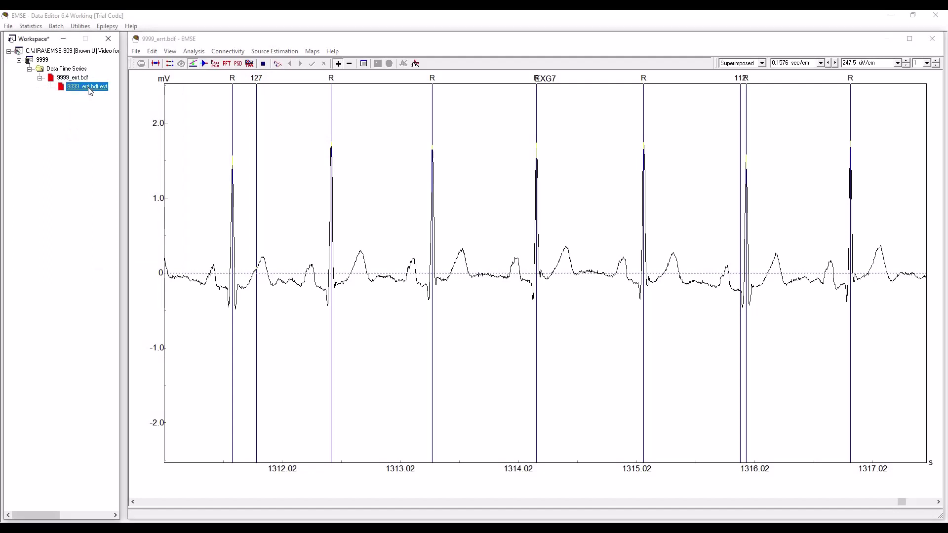
{"action": "left_click", "coordinate": [132, 118]}
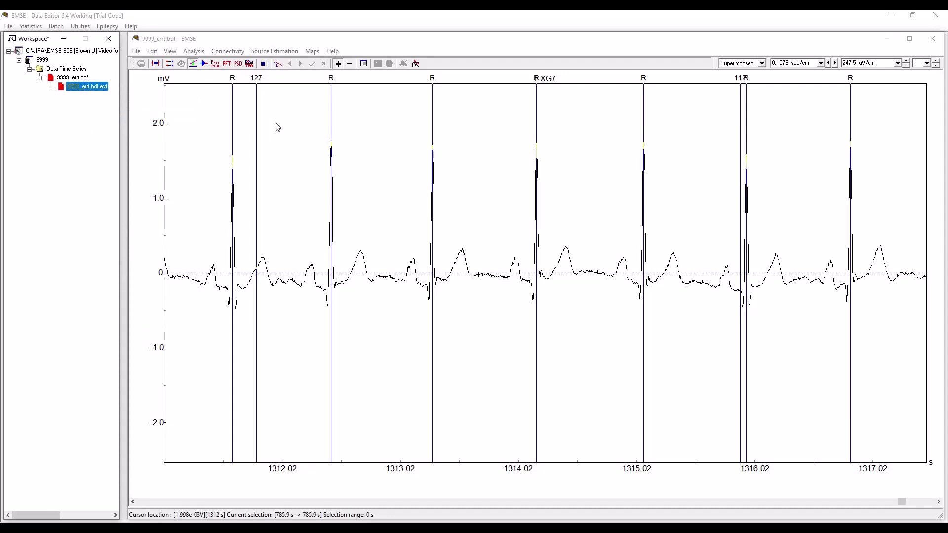
- Sort the event list by name in descending order, review the R events, and close the list without changes
{"action": "left_click", "coordinate": [153, 52]}
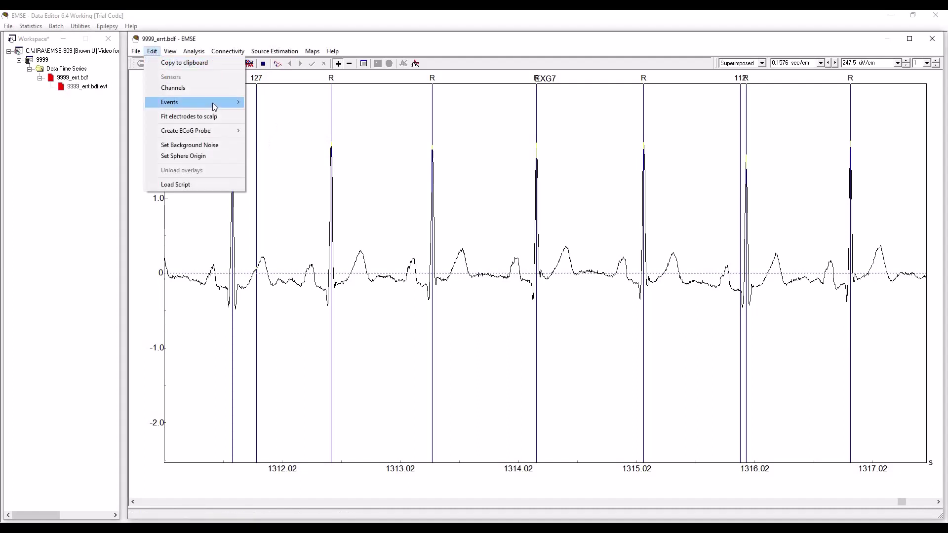
{"action": "mouse_move", "coordinate": [214, 104]}
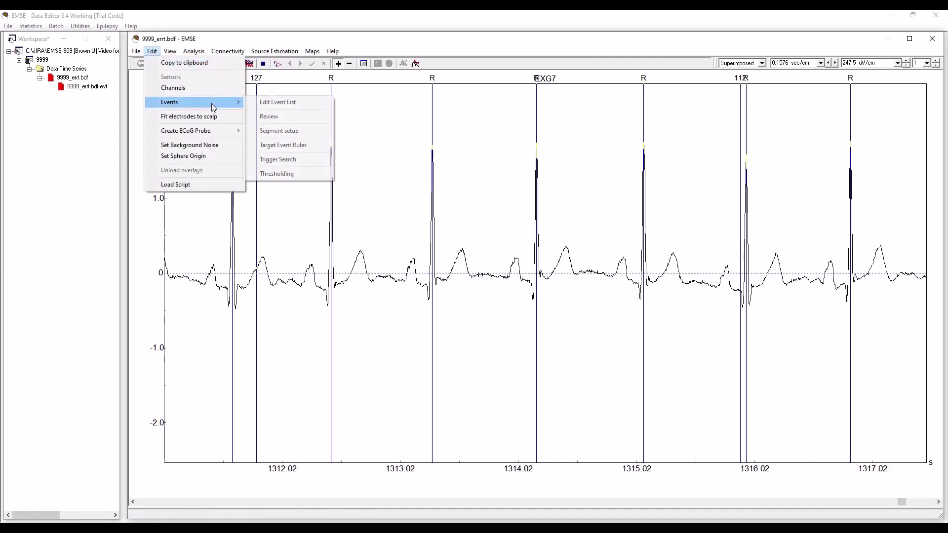
{"action": "left_click", "coordinate": [298, 102]}
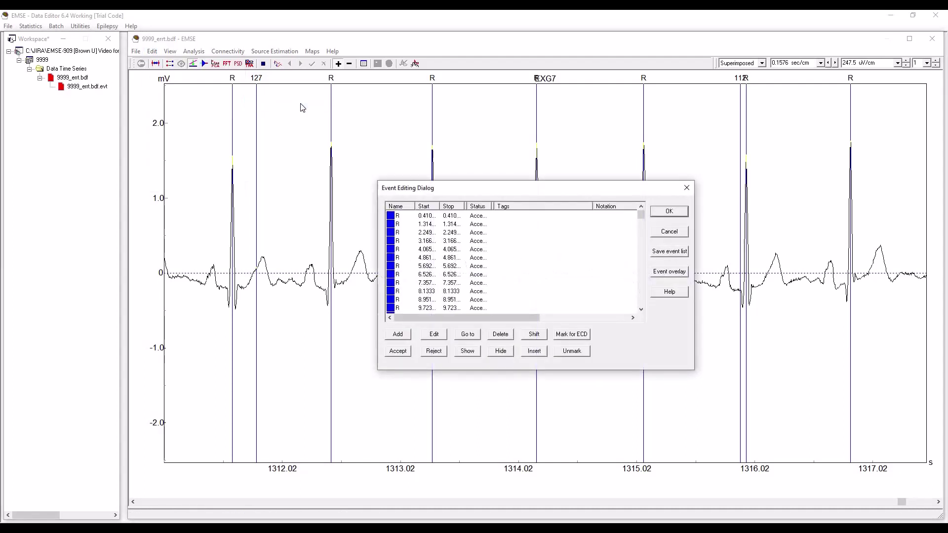
{"action": "left_click", "coordinate": [398, 207]}
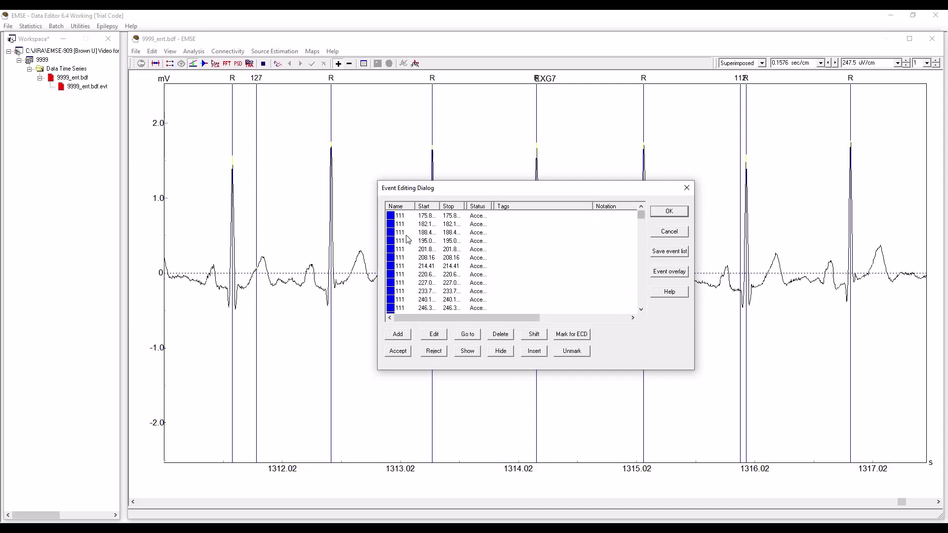
{"action": "left_click", "coordinate": [402, 209]}
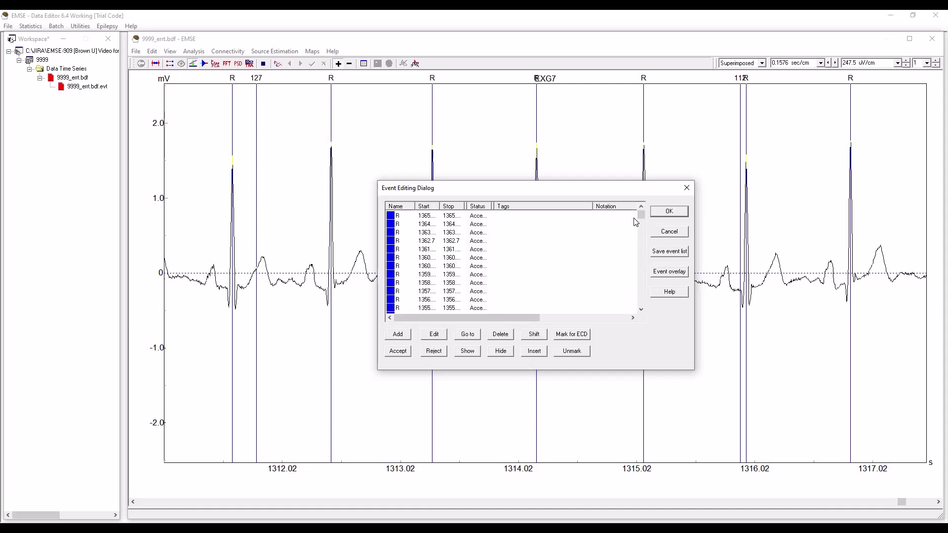
{"action": "left_click_drag", "start_coordinate": [643, 215], "coordinate": [642, 287]}
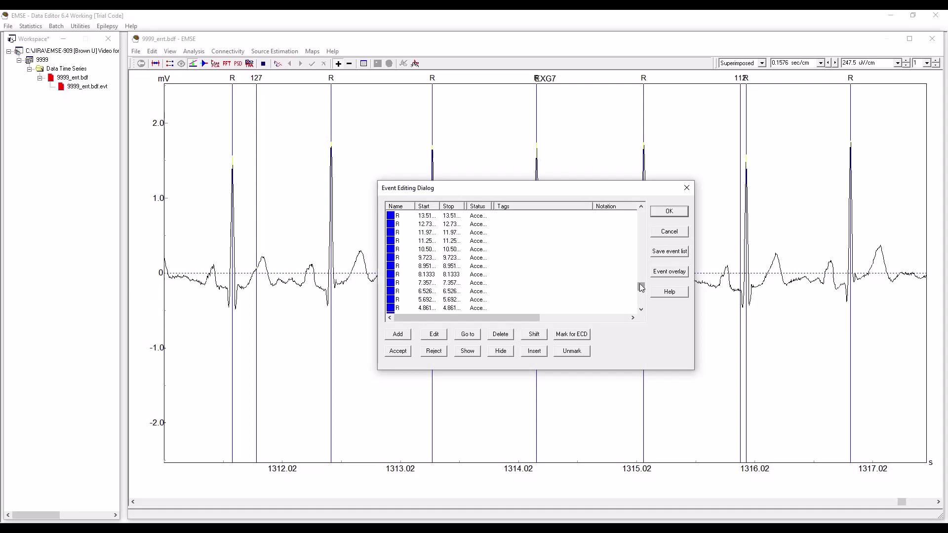
{"action": "left_click", "coordinate": [670, 232]}
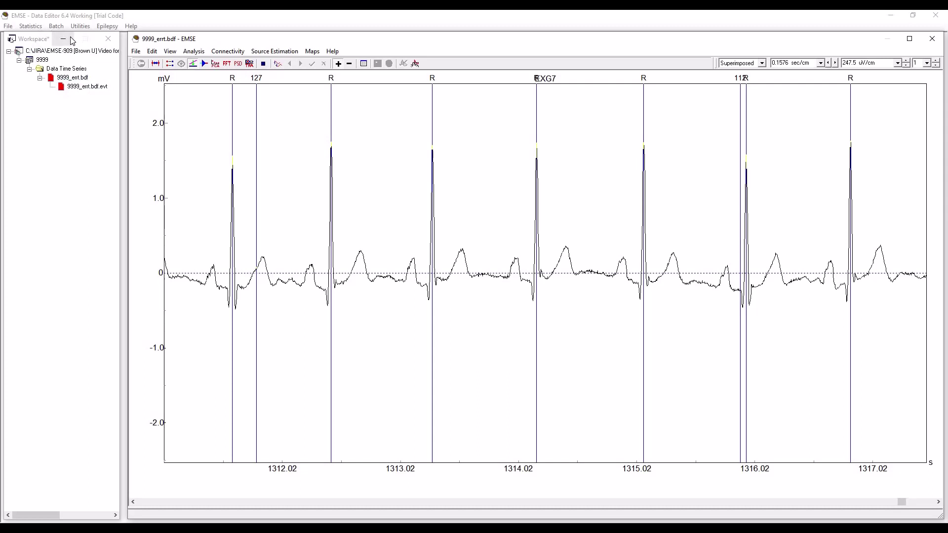
- Look at the batch processing options and switch to Notepad++ to view the EMSE-809_02_HRV.script.xml script
{"action": "left_click", "coordinate": [57, 28]}
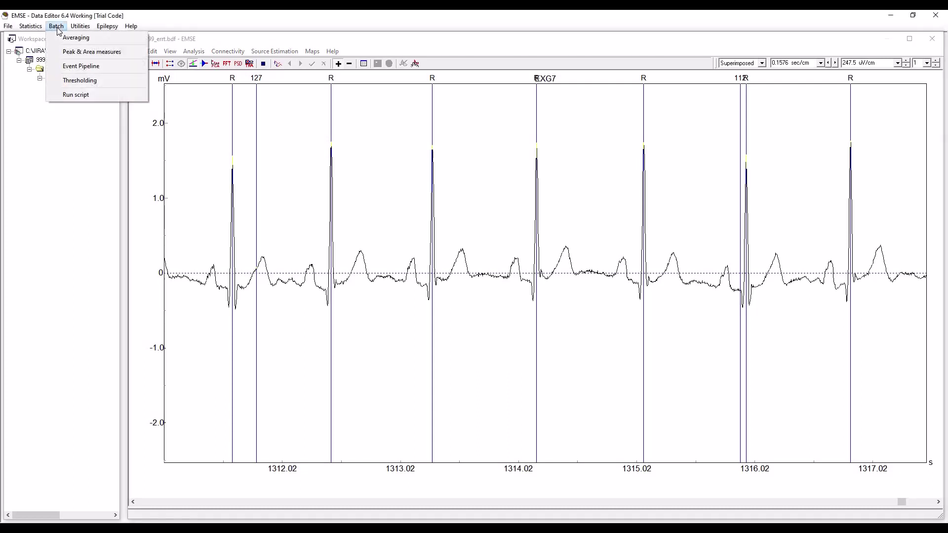
{"action": "key", "text": "alt+Tab"}
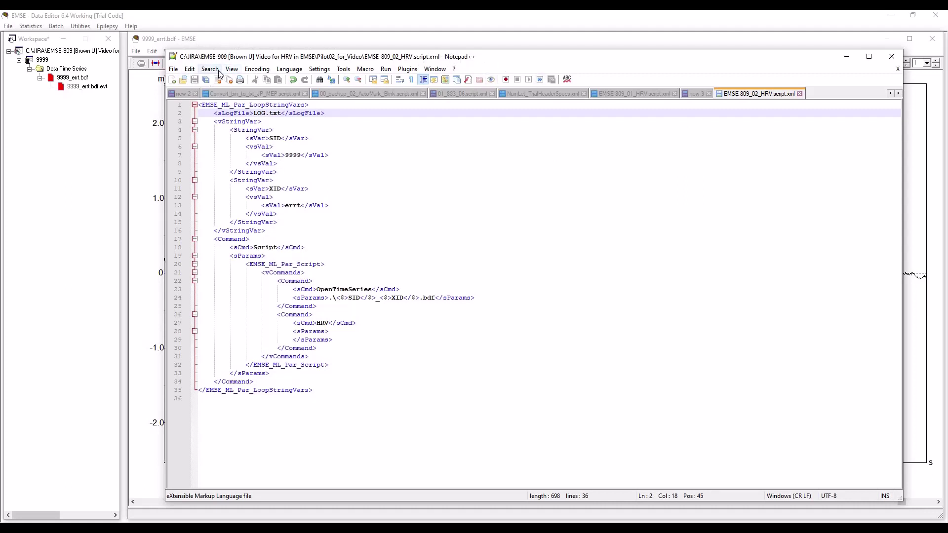
- Examine the script's string variable section, reading the SID variable with value 9999 and the XID variable with value errt
{"action": "left_click", "coordinate": [289, 70]}
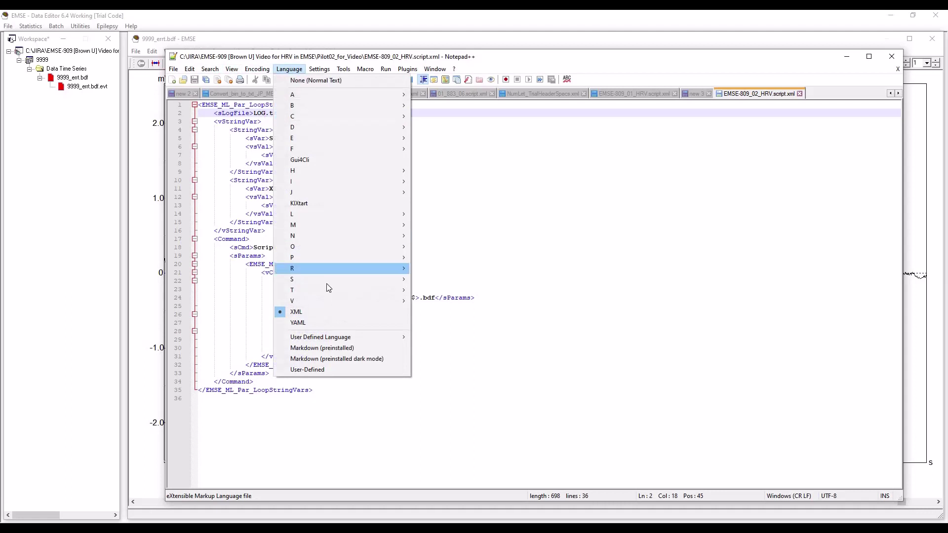
{"action": "left_click", "coordinate": [616, 229]}
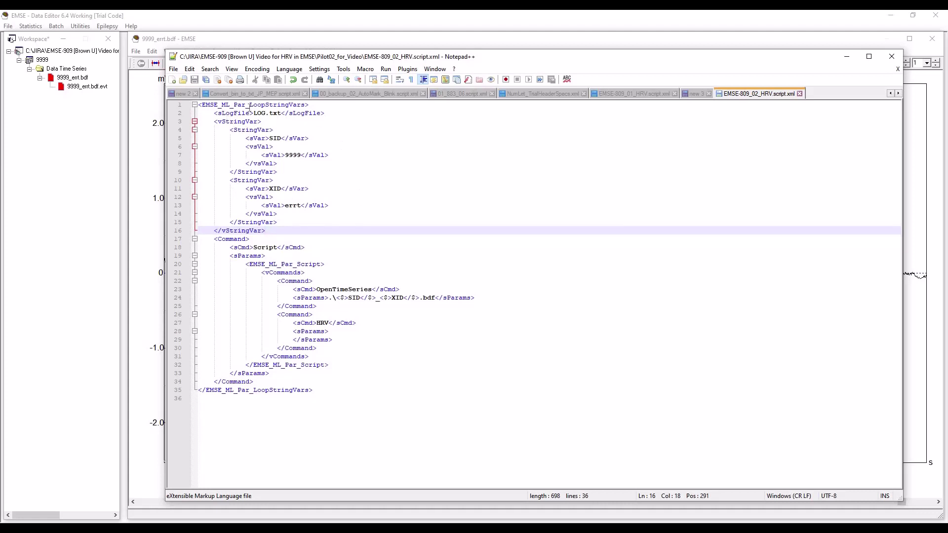
{"action": "left_click", "coordinate": [241, 122]}
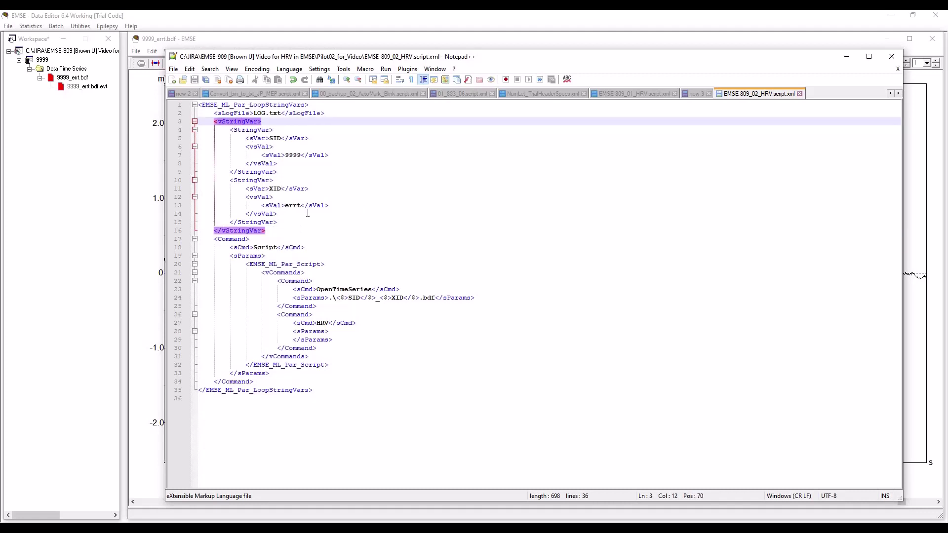
{"action": "left_click", "coordinate": [255, 131]}
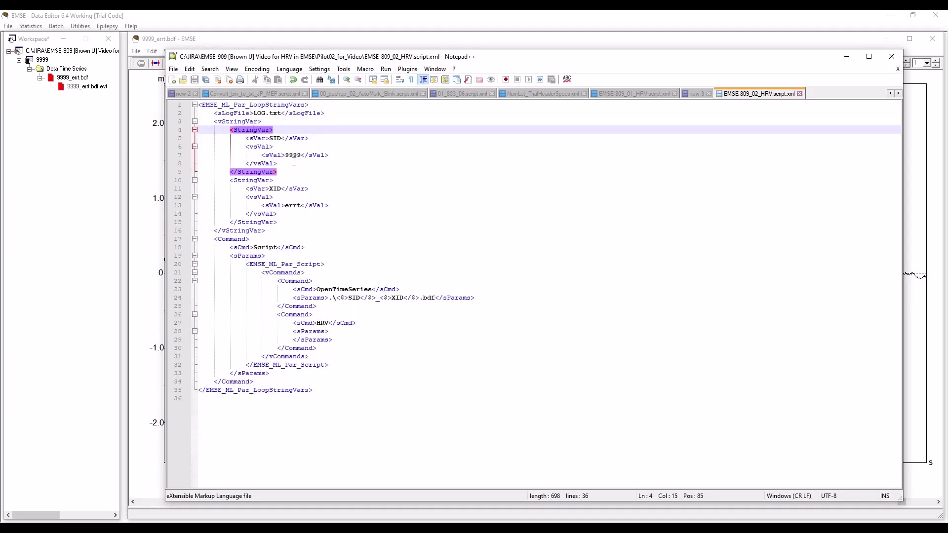
{"action": "left_click", "coordinate": [253, 181]}
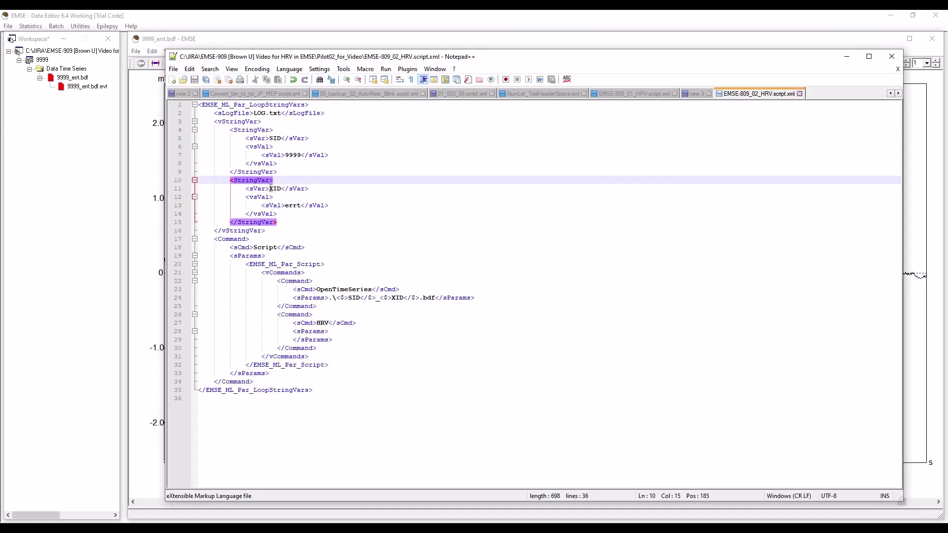
{"action": "left_click", "coordinate": [270, 189]}
{"action": "double_click", "coordinate": [270, 189]}
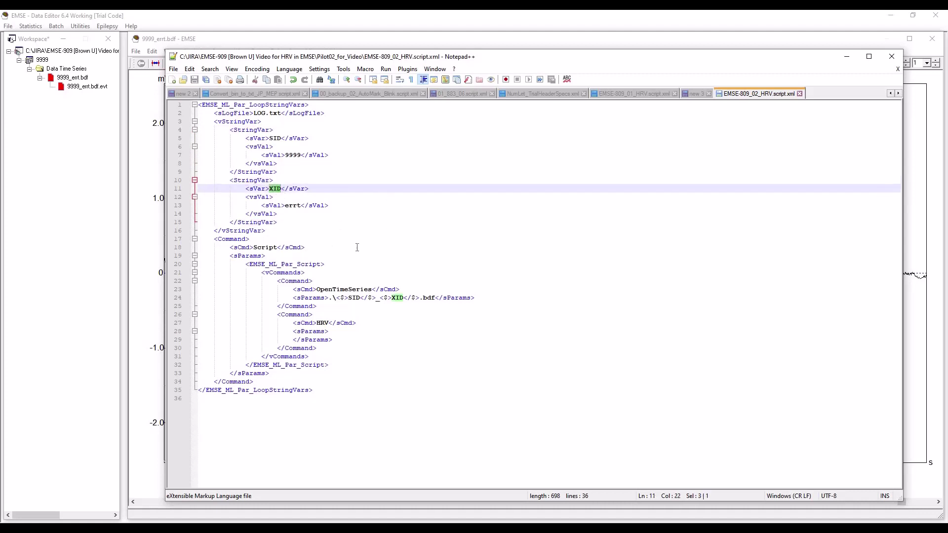
{"action": "left_click_drag", "start_coordinate": [285, 205], "coordinate": [301, 205]}
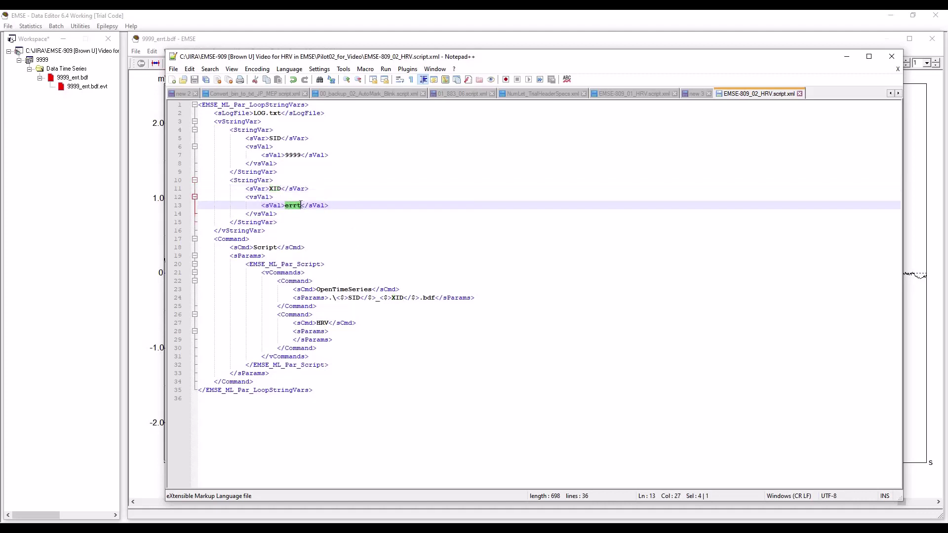
{"action": "left_click", "coordinate": [247, 180]}
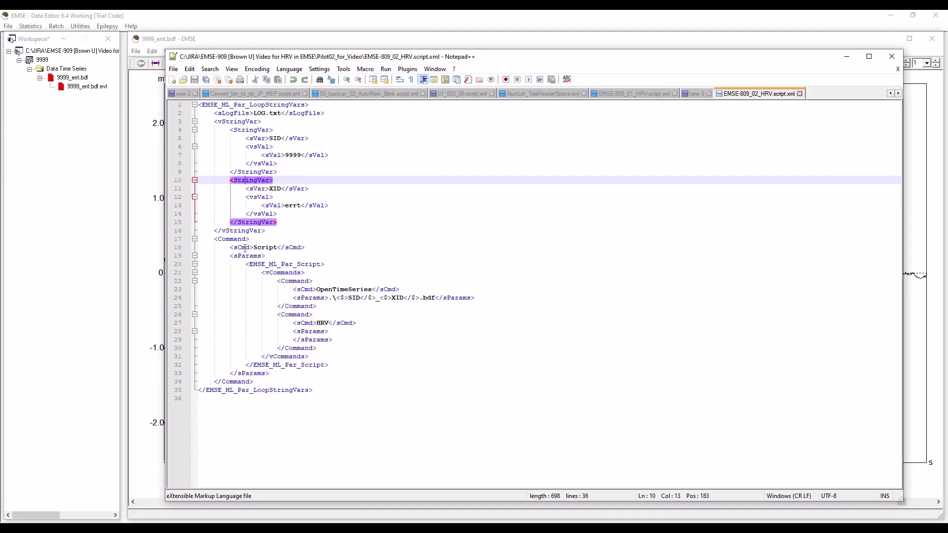
- Examine the script's command section, including the nested OpenTimeSeries and HRV commands
{"action": "left_click", "coordinate": [238, 240]}
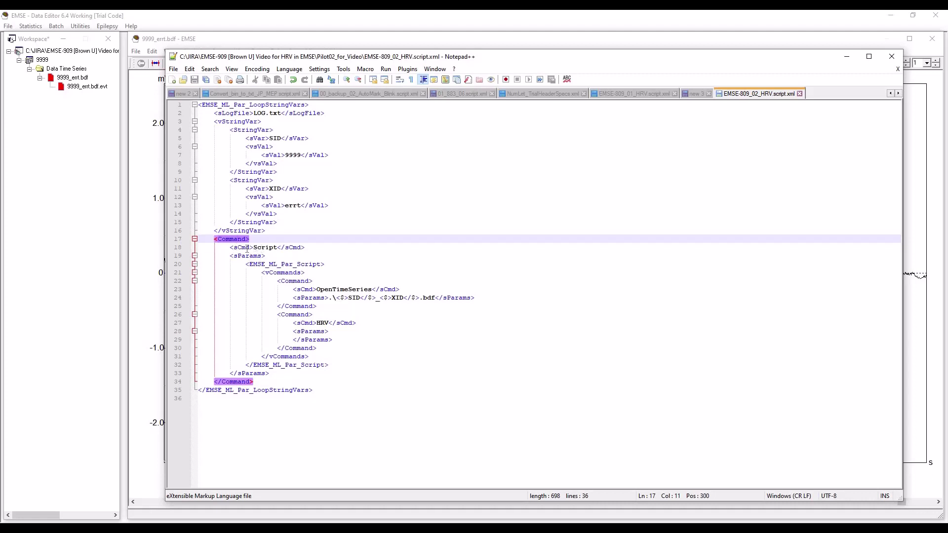
{"action": "left_click", "coordinate": [297, 281]}
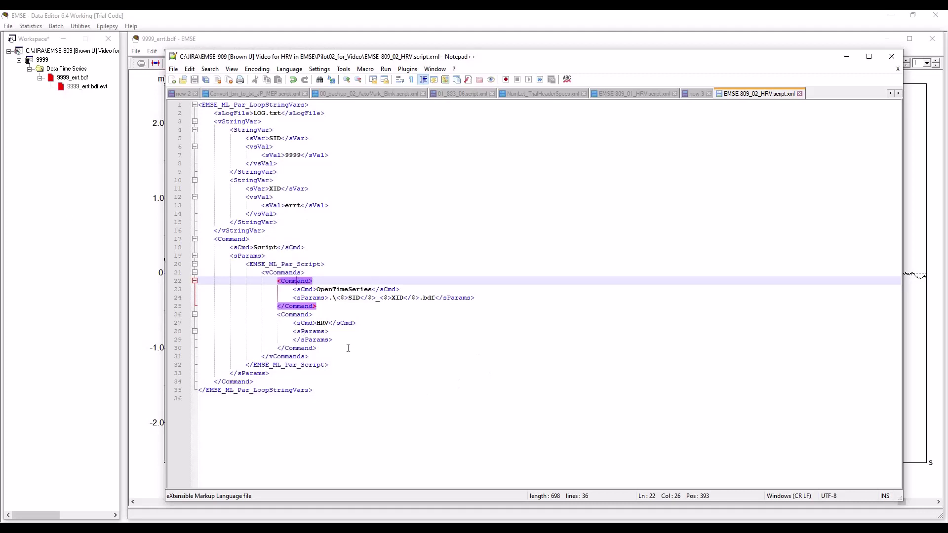
{"action": "left_click", "coordinate": [293, 315]}
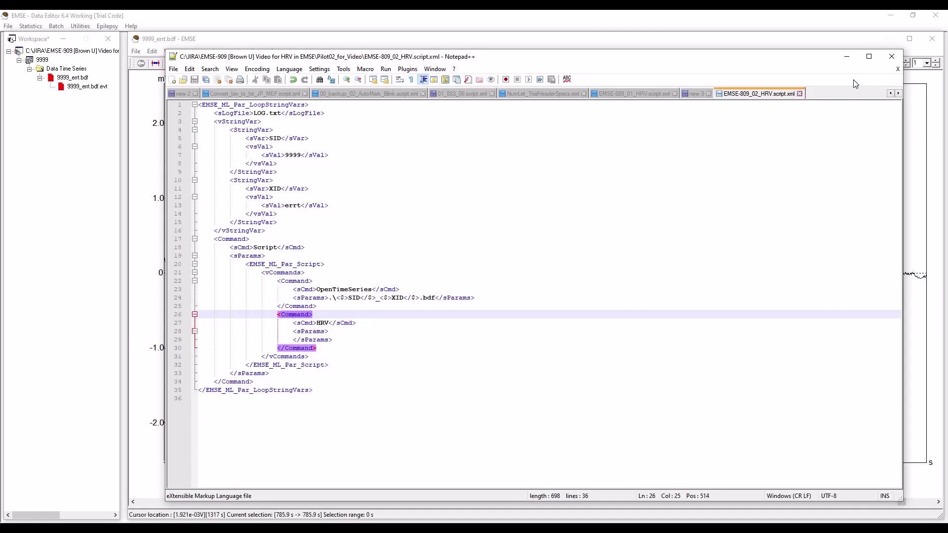
- Switch back to EMSE and save the workspace
{"action": "left_click", "coordinate": [847, 57]}
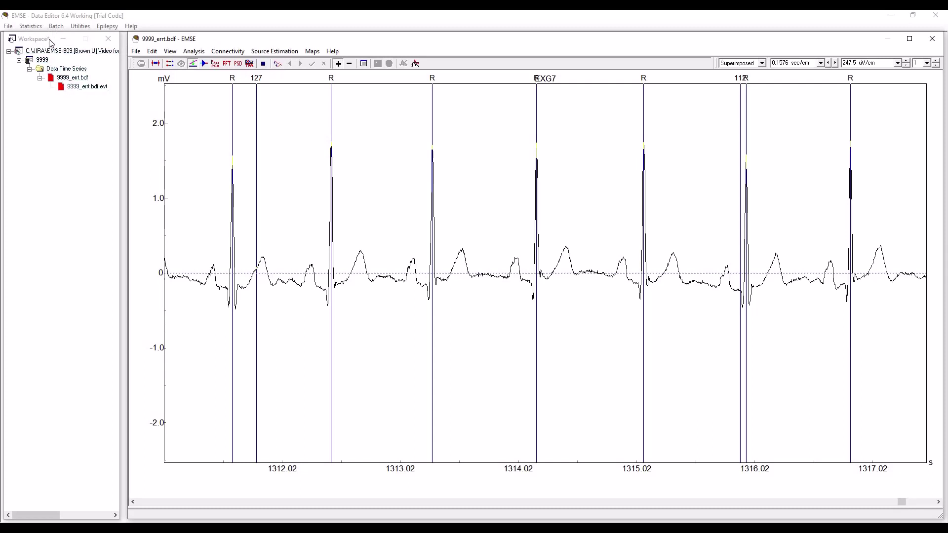
{"action": "left_click", "coordinate": [8, 26]}
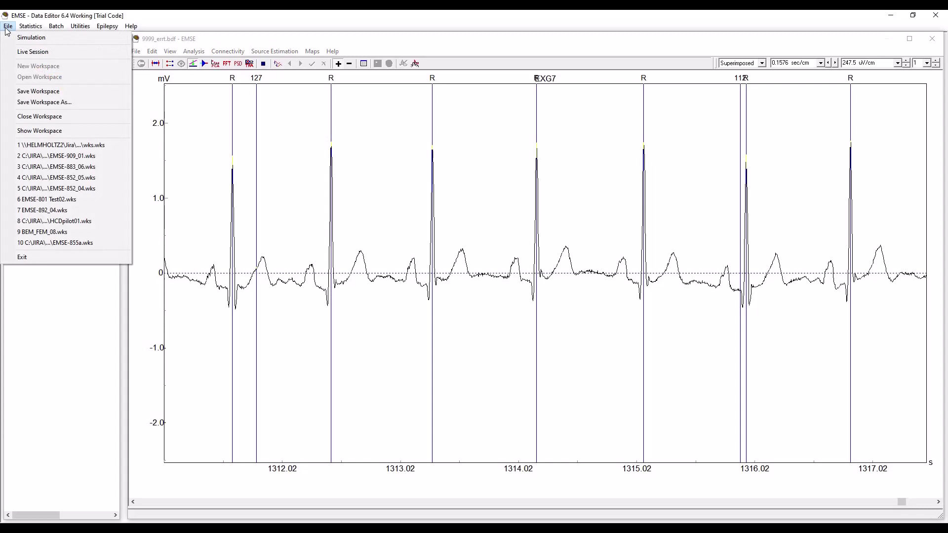
{"action": "left_click", "coordinate": [38, 92]}
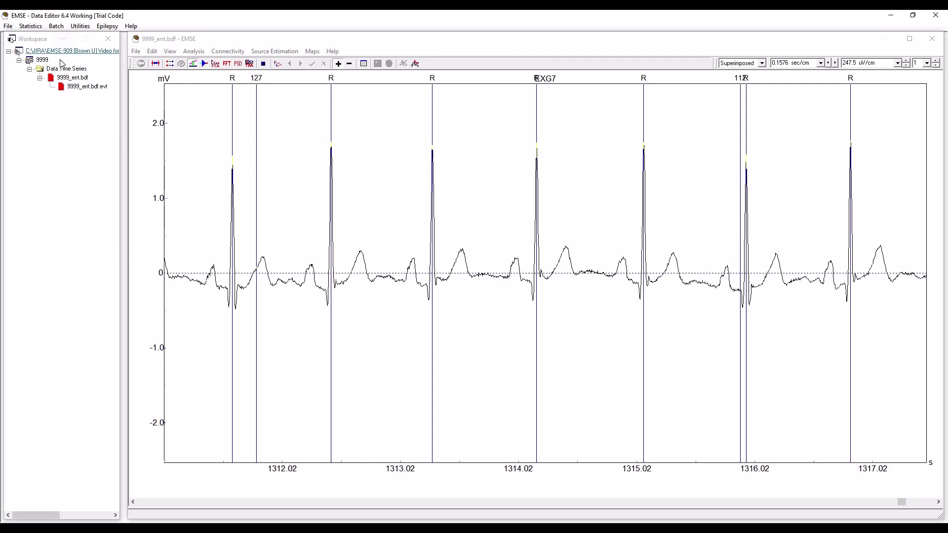
- Run the batch script EMSE-809_02_HRV.script.xml from the Pilot02_for_Video folder
{"action": "left_click", "coordinate": [58, 29]}
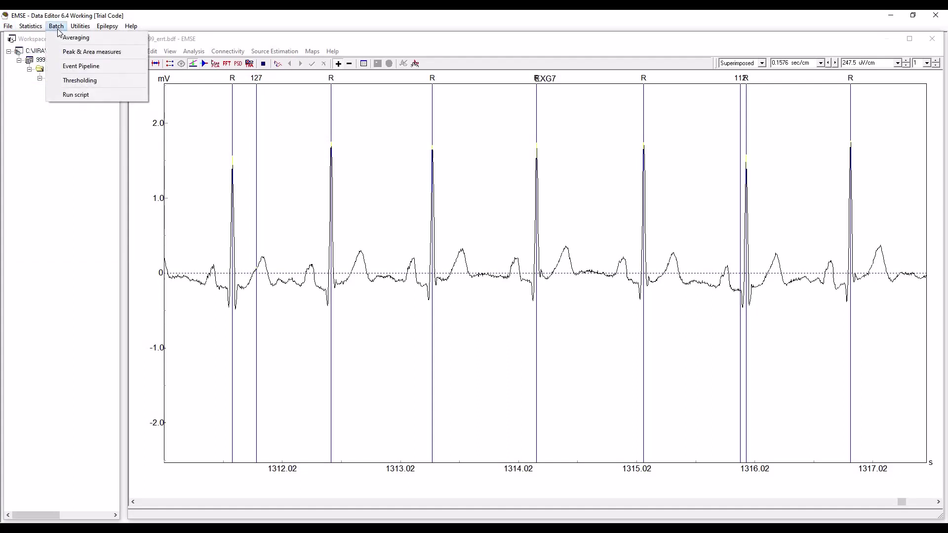
{"action": "left_click", "coordinate": [80, 96]}
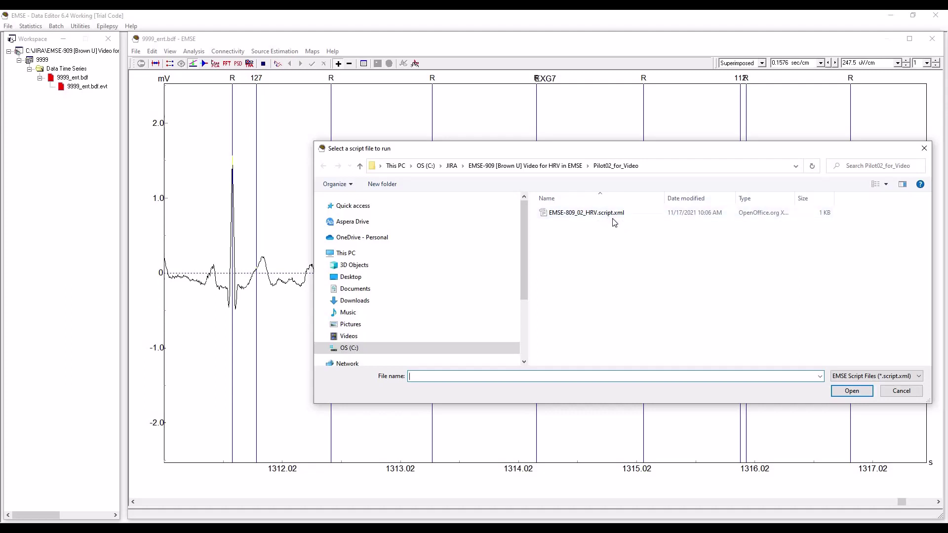
{"action": "double_click", "coordinate": [567, 214]}
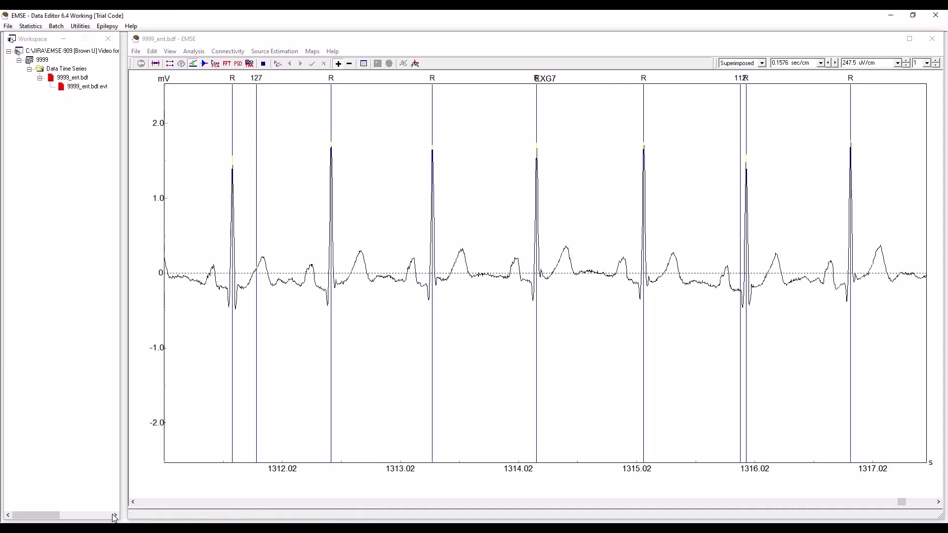
- Switch to File Explorer to check the HRV output files in the Pilot02_for_Video folder, then return to EMSE
{"action": "left_click", "coordinate": [79, 486]}
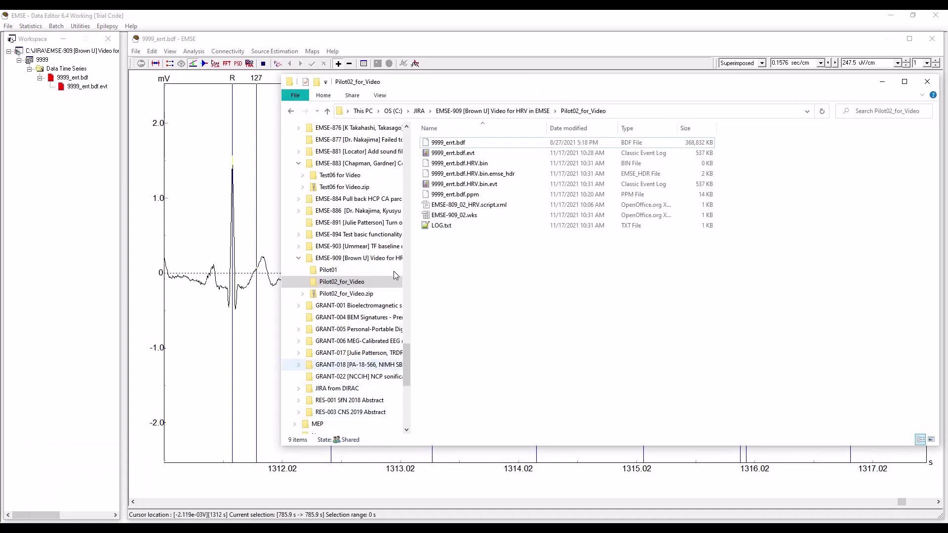
{"action": "left_click", "coordinate": [526, 170]}
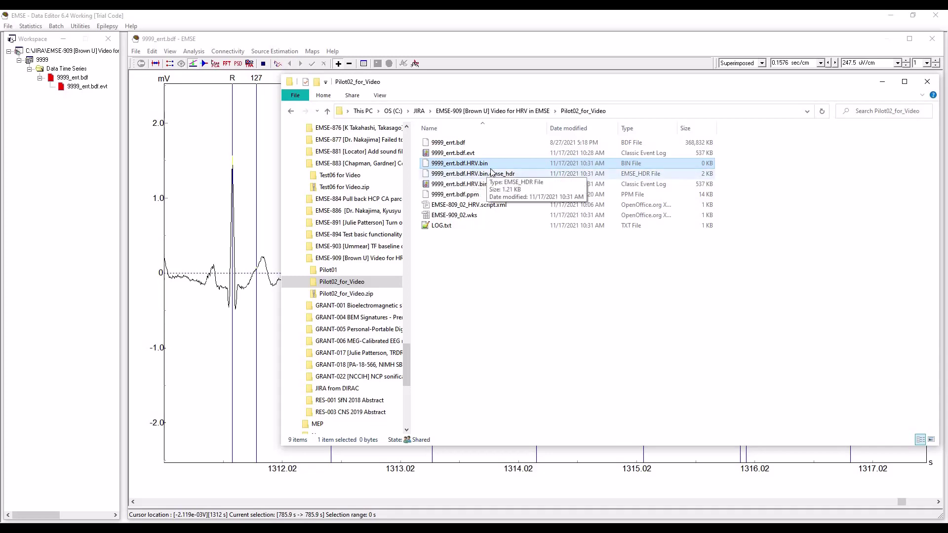
{"action": "left_click", "coordinate": [883, 83]}
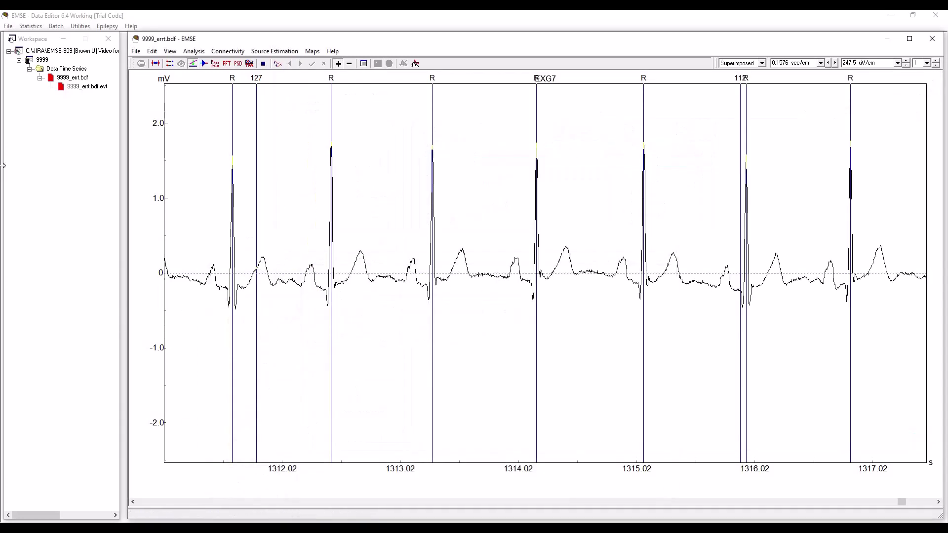
- Add the time series file 9999_errt.bdf.HRV.bin to the workspace's Data Time Series
{"action": "left_click", "coordinate": [68, 70]}
{"action": "double_click", "coordinate": [88, 78]}
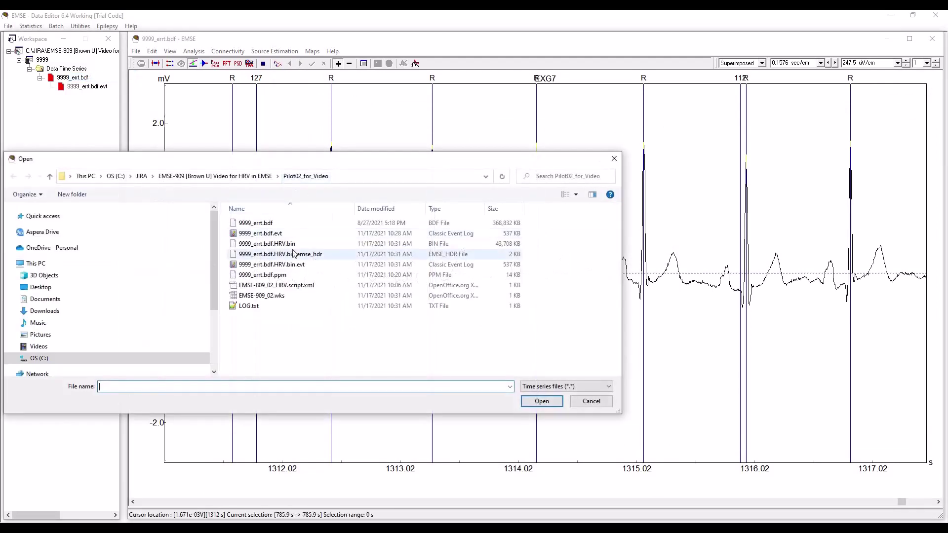
{"action": "double_click", "coordinate": [280, 244]}
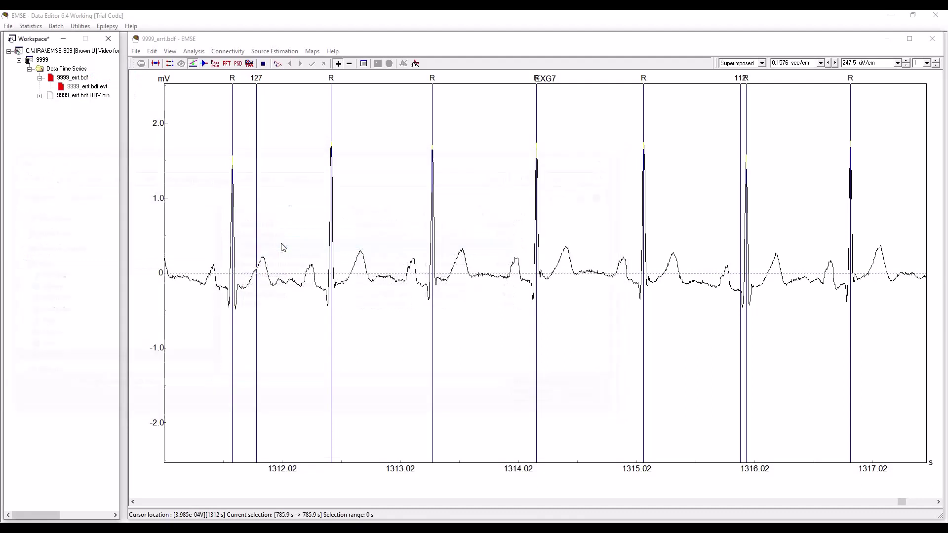
- Open 9999_errt.bdf.HRV.bin without making a standard probe, using implicit reference as the reference type
{"action": "double_click", "coordinate": [80, 96]}
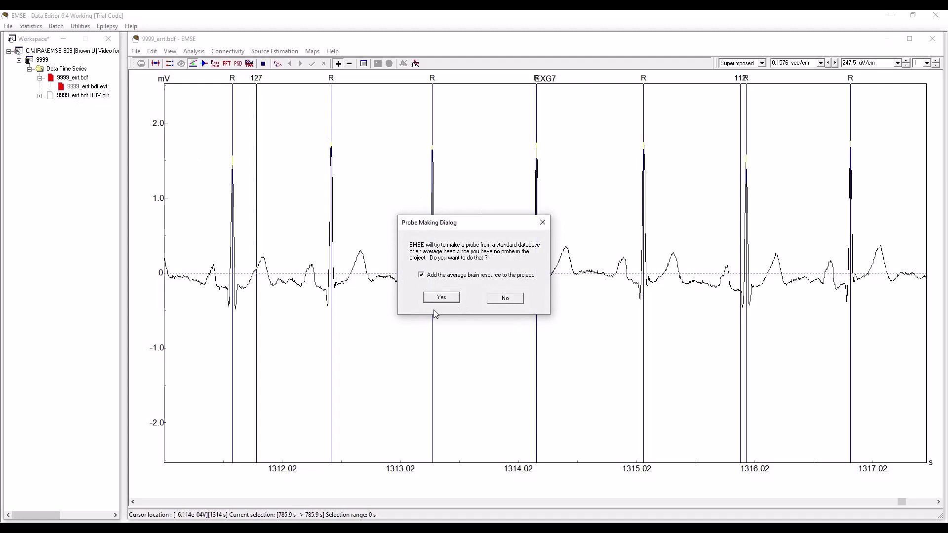
{"action": "left_click", "coordinate": [514, 301]}
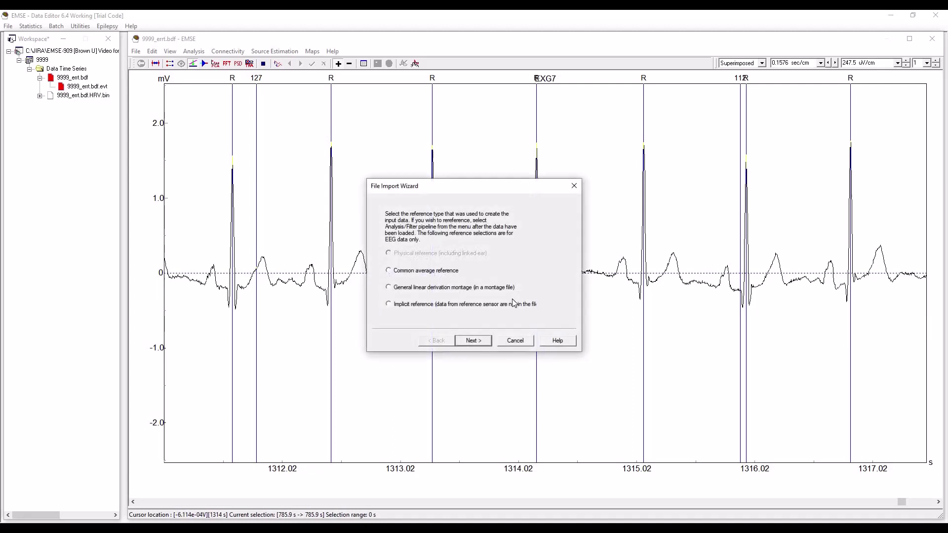
{"action": "left_click", "coordinate": [389, 305]}
{"action": "left_click", "coordinate": [483, 343]}
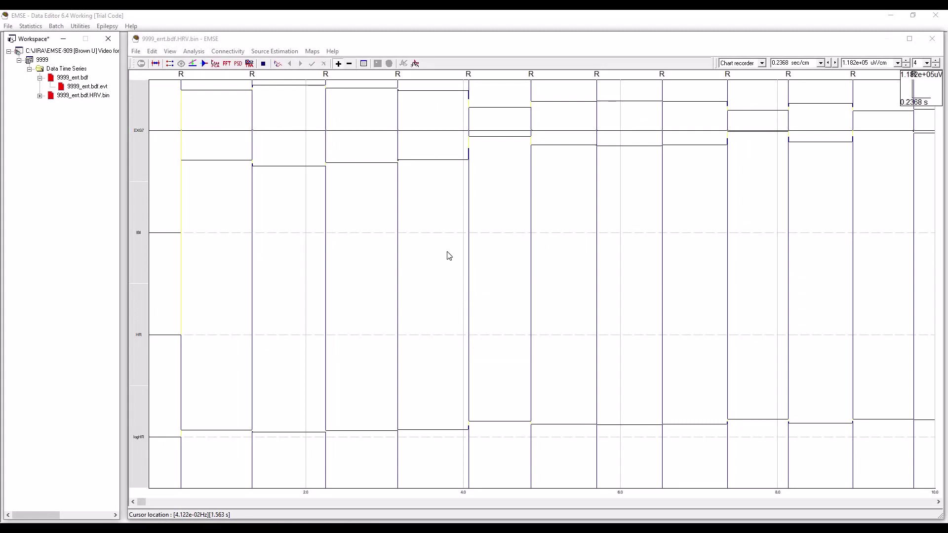
- Set the HRV display's amplitude scale to 3.99e+05 uV/cm and show the EXG7 channel on its own
{"action": "left_click", "coordinate": [907, 66]}
{"action": "left_click", "coordinate": [907, 67]}
{"action": "left_click", "coordinate": [907, 66]}
{"action": "left_click", "coordinate": [907, 67]}
{"action": "left_click", "coordinate": [907, 67]}
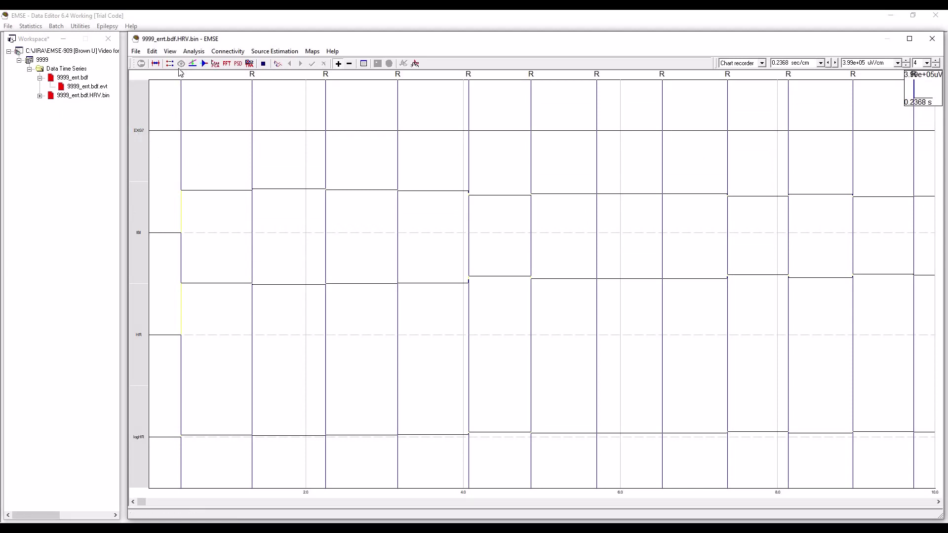
{"action": "left_click", "coordinate": [169, 51]}
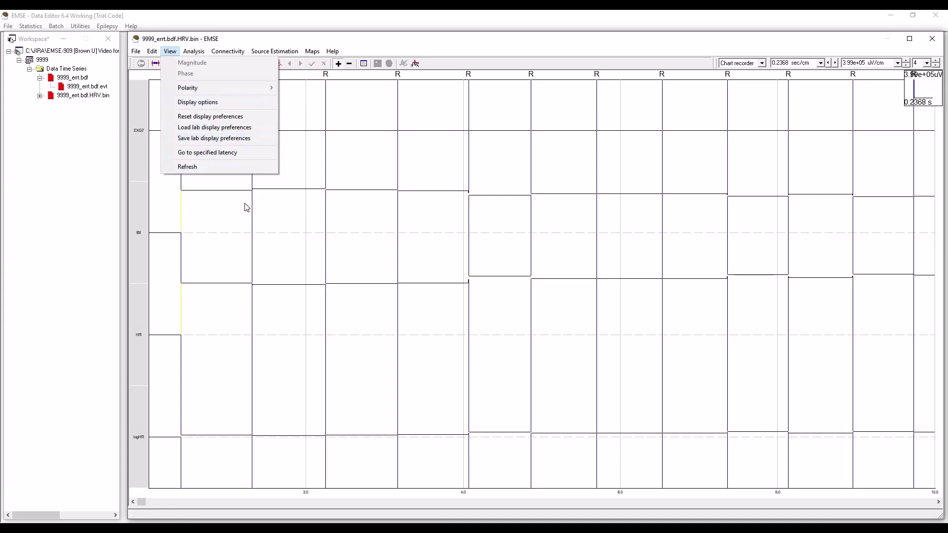
{"action": "double_click", "coordinate": [140, 132]}
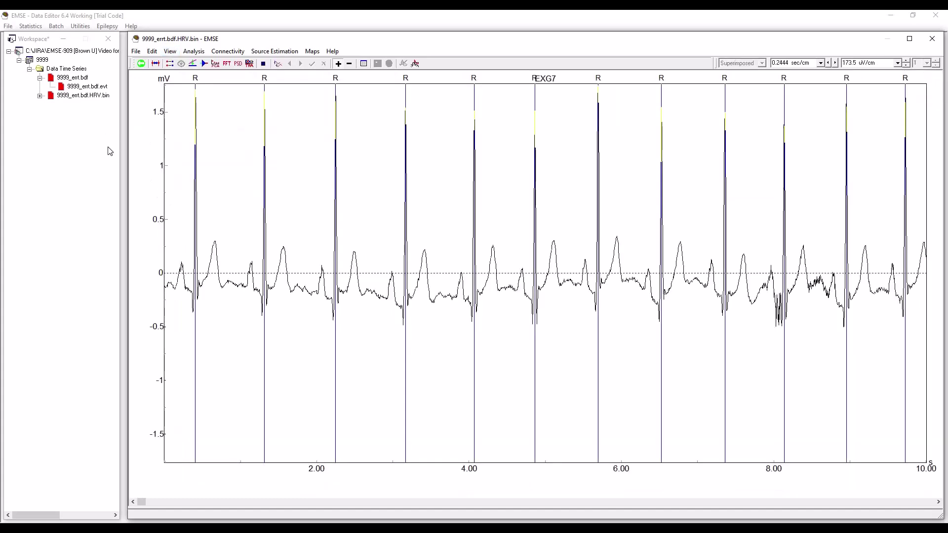
- Close the original recording 9999_errt.bdf while keeping it listed in the workspace
{"action": "double_click", "coordinate": [64, 77]}
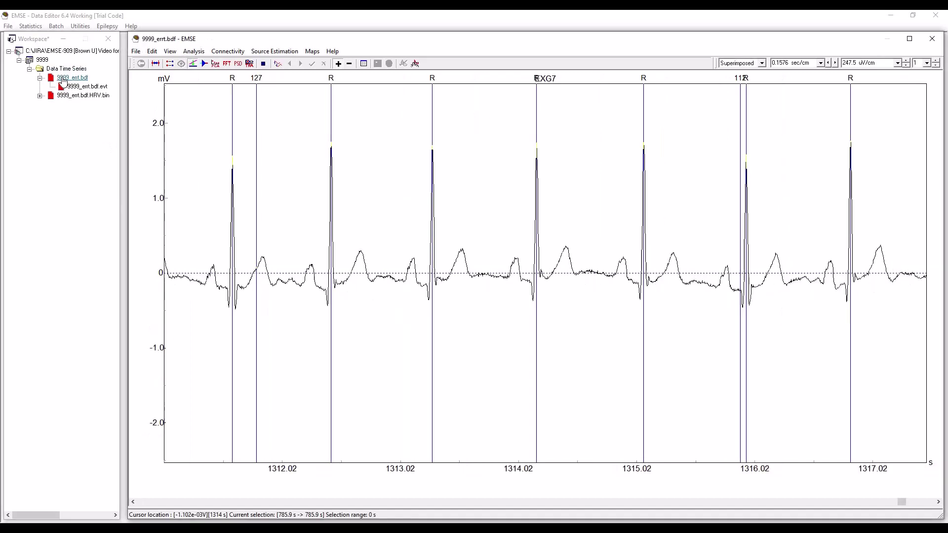
{"action": "right_click", "coordinate": [64, 78]}
{"action": "left_click", "coordinate": [95, 93]}
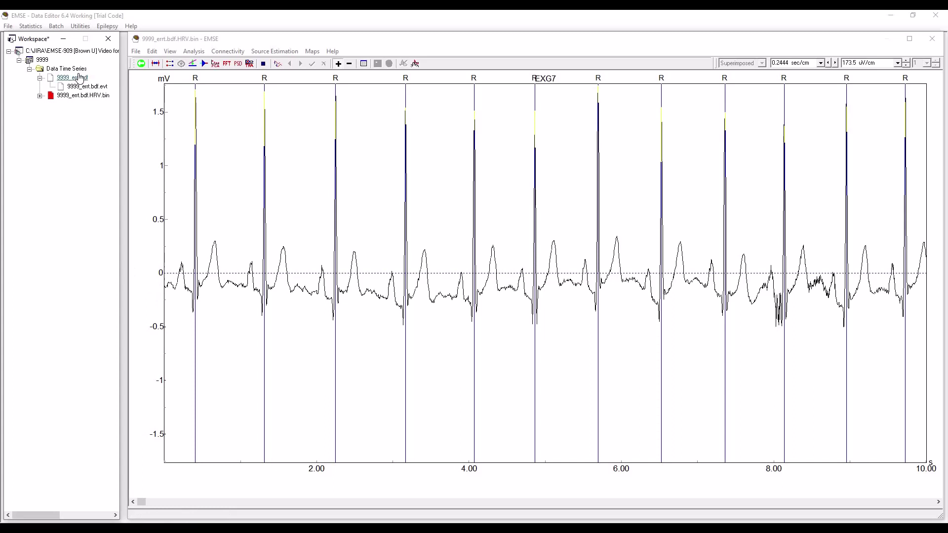
- Show the IBI channel on its own and measure the R-to-R intervals starting at about 0.42 s and 4.06 s
{"action": "left_click", "coordinate": [141, 64]}
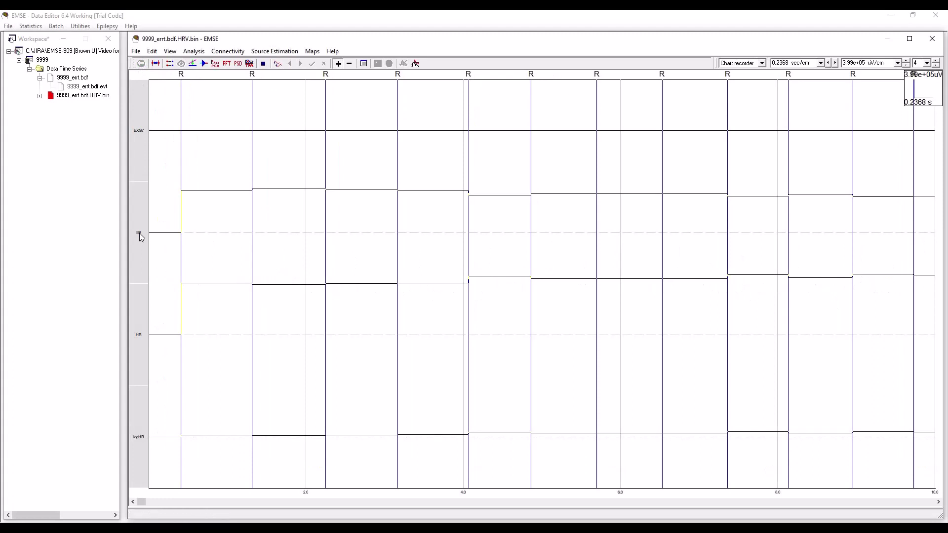
{"action": "double_click", "coordinate": [140, 233]}
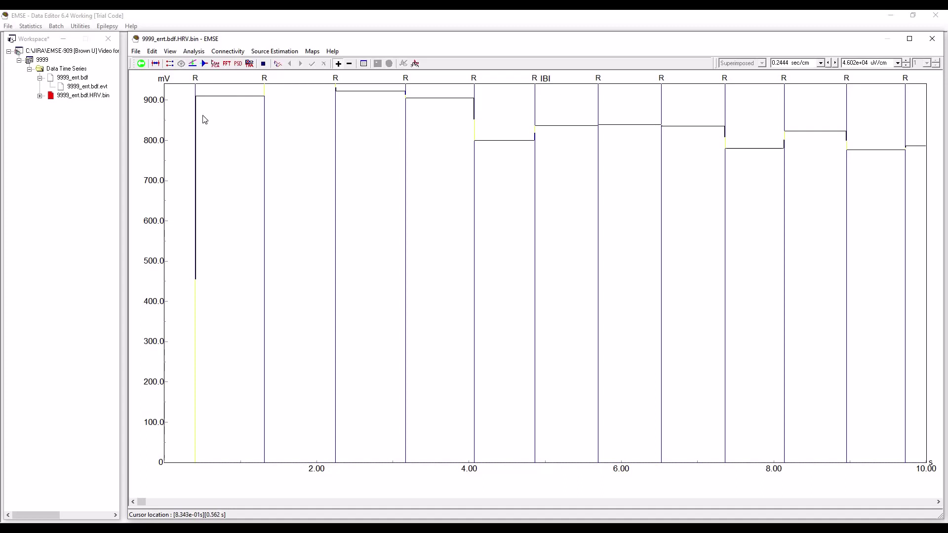
{"action": "left_click_drag", "start_coordinate": [197, 116], "coordinate": [266, 106]}
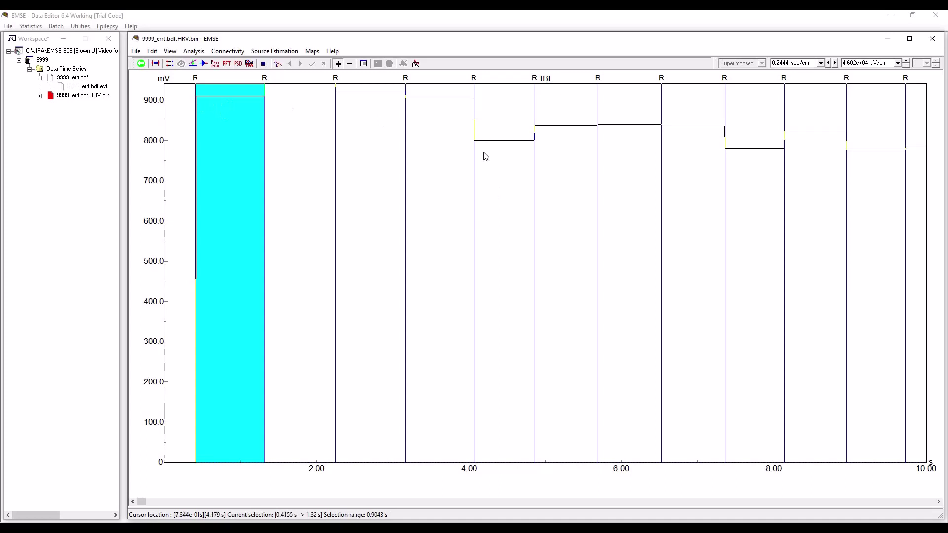
{"action": "left_click", "coordinate": [511, 144]}
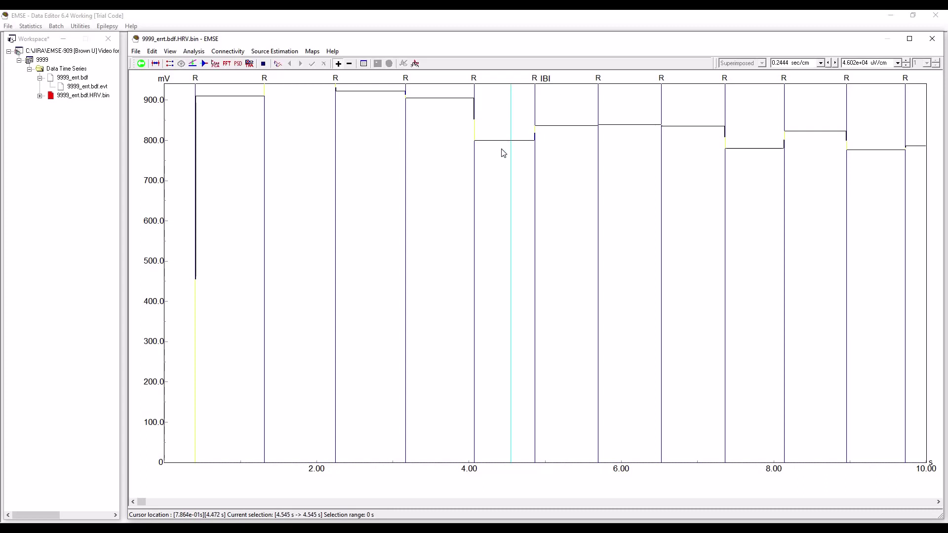
{"action": "left_click_drag", "start_coordinate": [475, 148], "coordinate": [537, 158]}
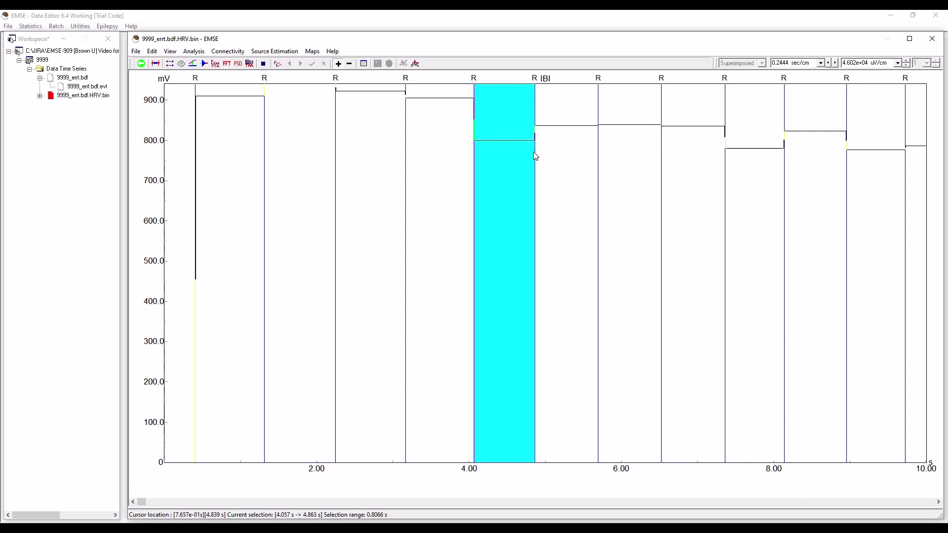
- Select the IBI interval between the R-peaks at about 4.06 s and 4.86 s again, clear the selection, and return to all channels
{"action": "left_click", "coordinate": [474, 150]}
{"action": "left_click_drag", "start_coordinate": [475, 155], "coordinate": [534, 144]}
{"action": "left_click", "coordinate": [508, 141]}
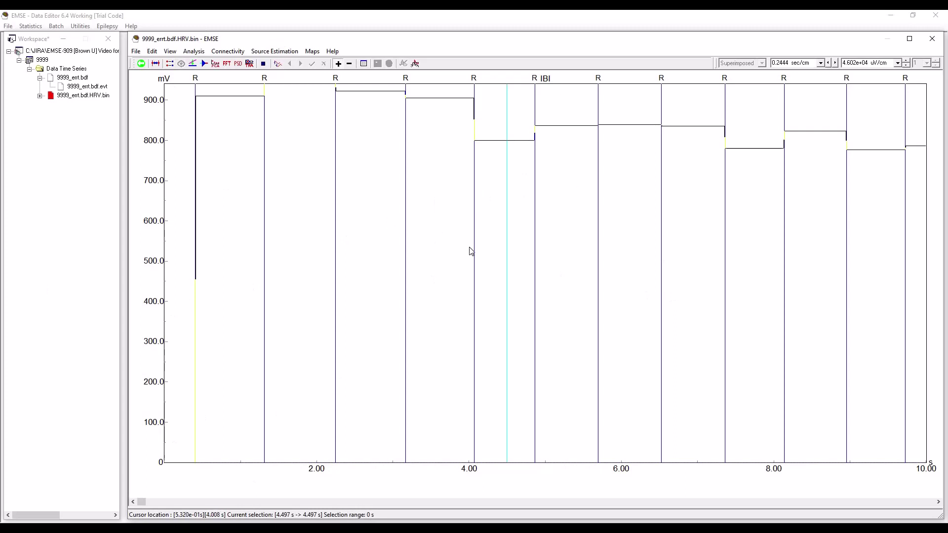
{"action": "left_click", "coordinate": [140, 64]}
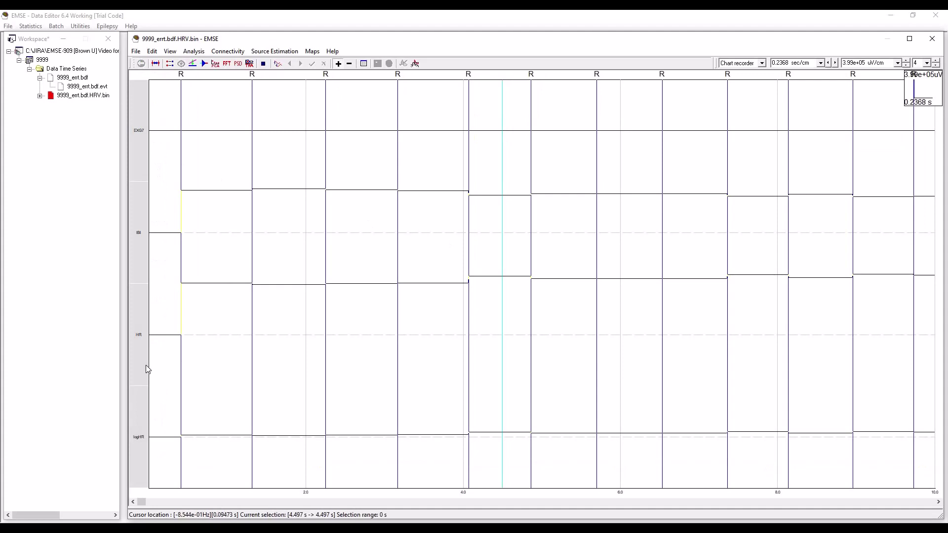
- View the HR channel and the logHR channel each on its own, returning to the all-channel display
{"action": "double_click", "coordinate": [139, 335]}
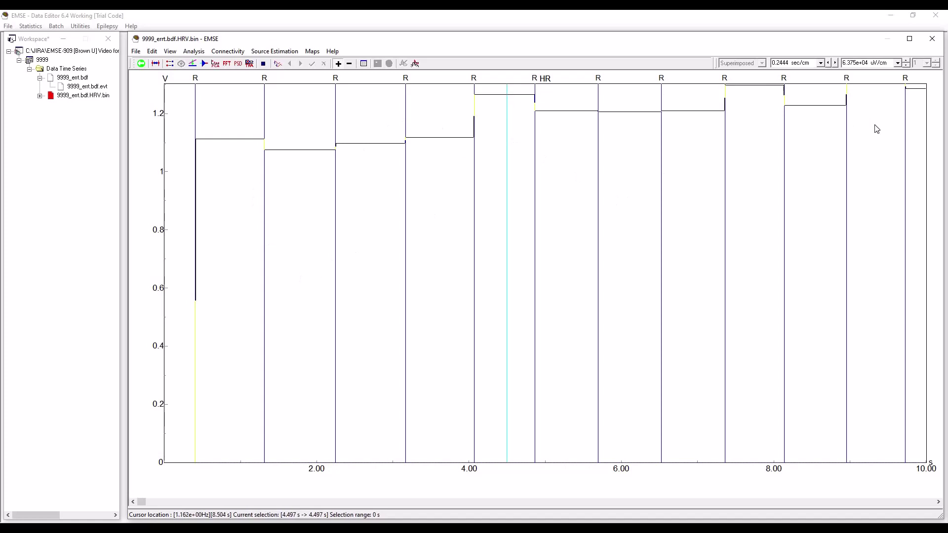
{"action": "left_click", "coordinate": [142, 63]}
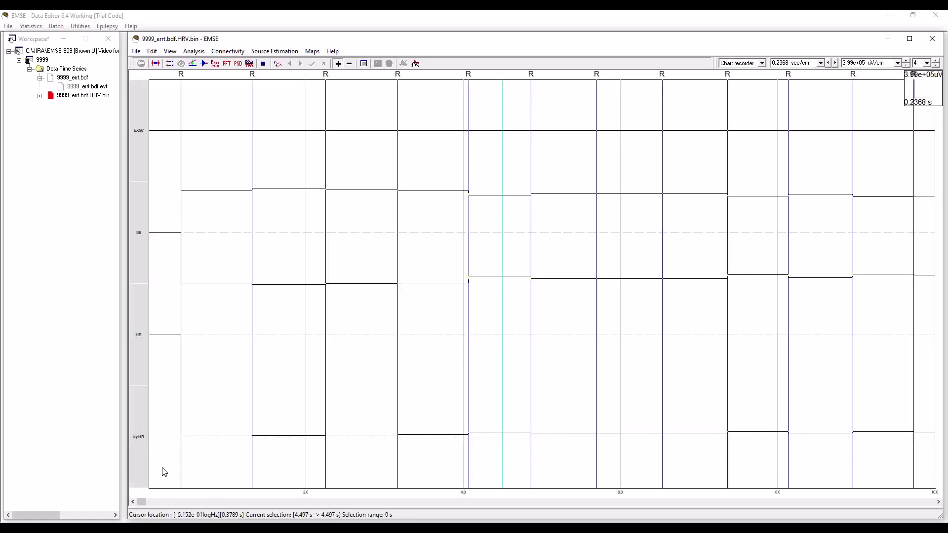
{"action": "double_click", "coordinate": [138, 438]}
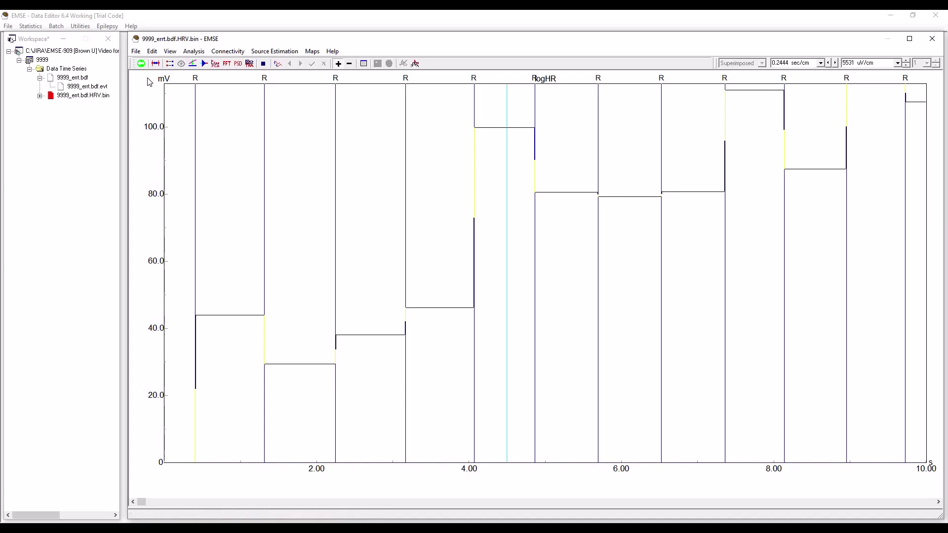
{"action": "left_click", "coordinate": [141, 64]}
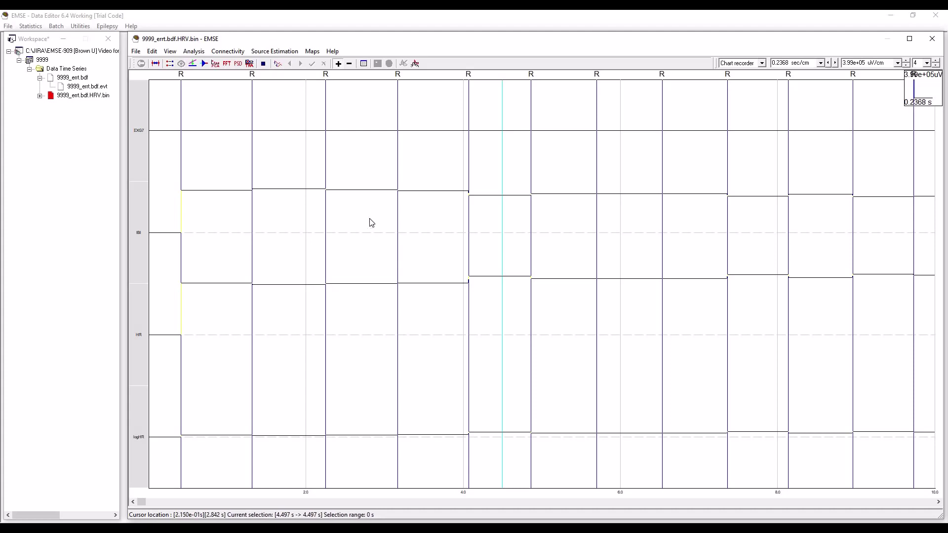
- Save the workspace and start an event pipeline with 9999_errt.bdf.HRV.bin as its sample data file
{"action": "left_click", "coordinate": [7, 27]}
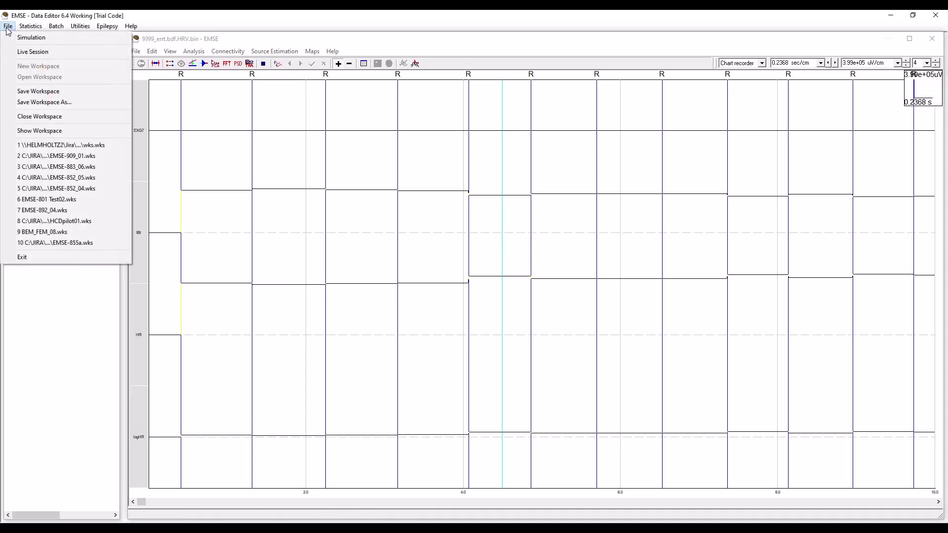
{"action": "left_click", "coordinate": [35, 92]}
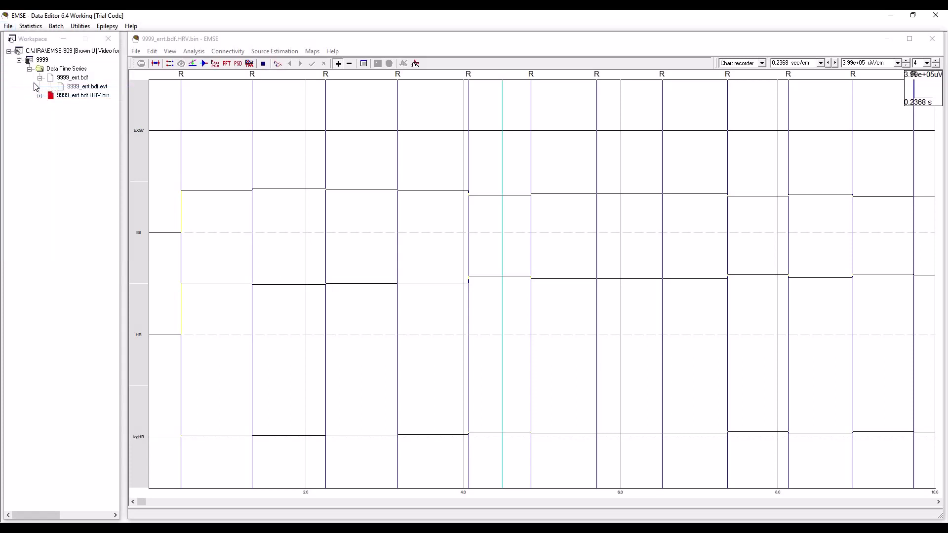
{"action": "left_click", "coordinate": [56, 28]}
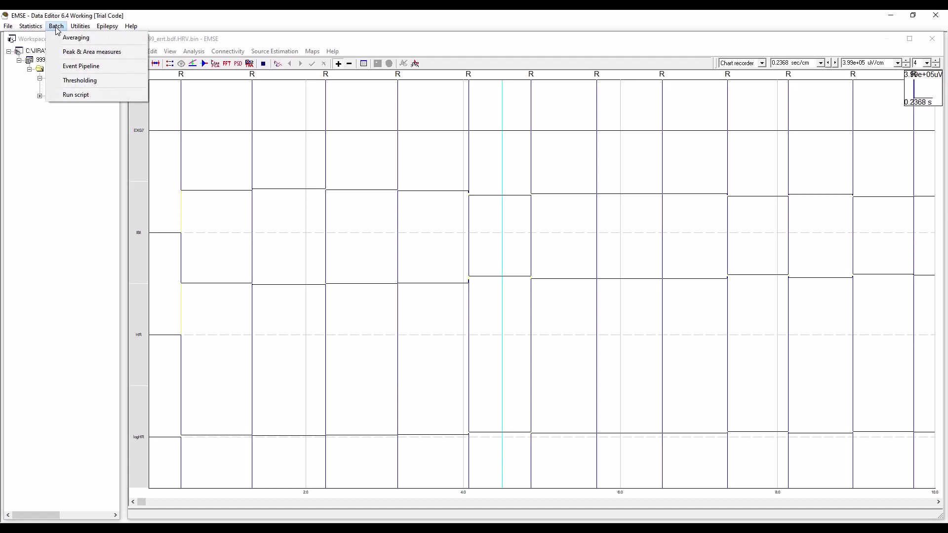
{"action": "left_click", "coordinate": [72, 67]}
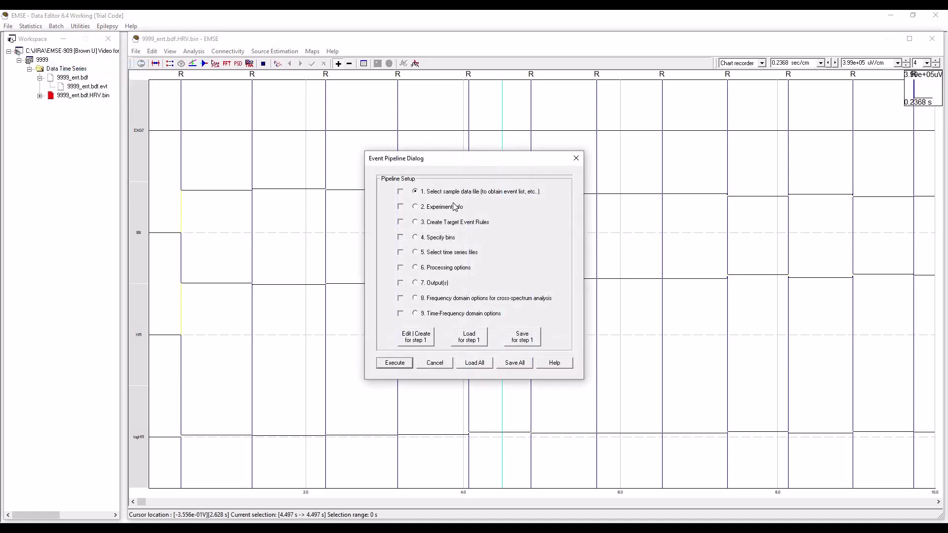
{"action": "left_click", "coordinate": [415, 337]}
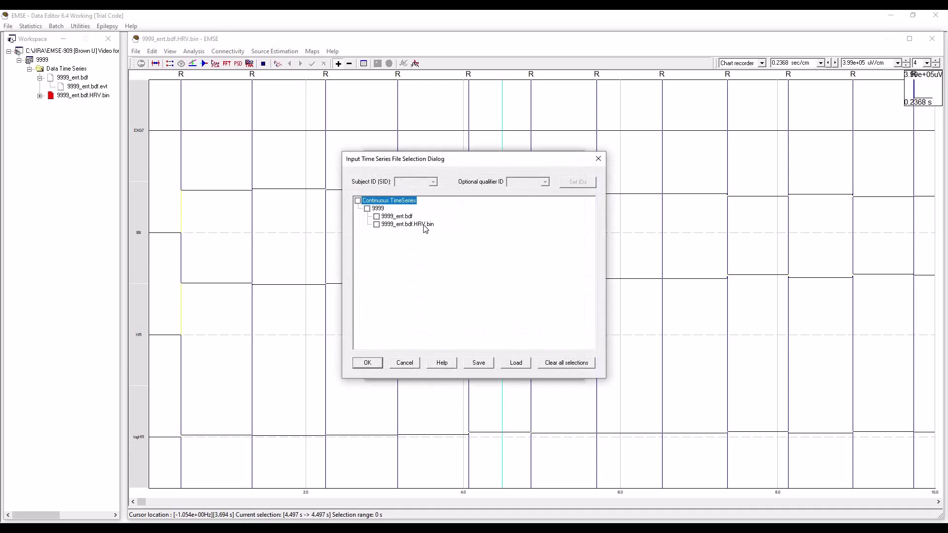
{"action": "left_click", "coordinate": [377, 224]}
{"action": "left_click", "coordinate": [372, 363]}
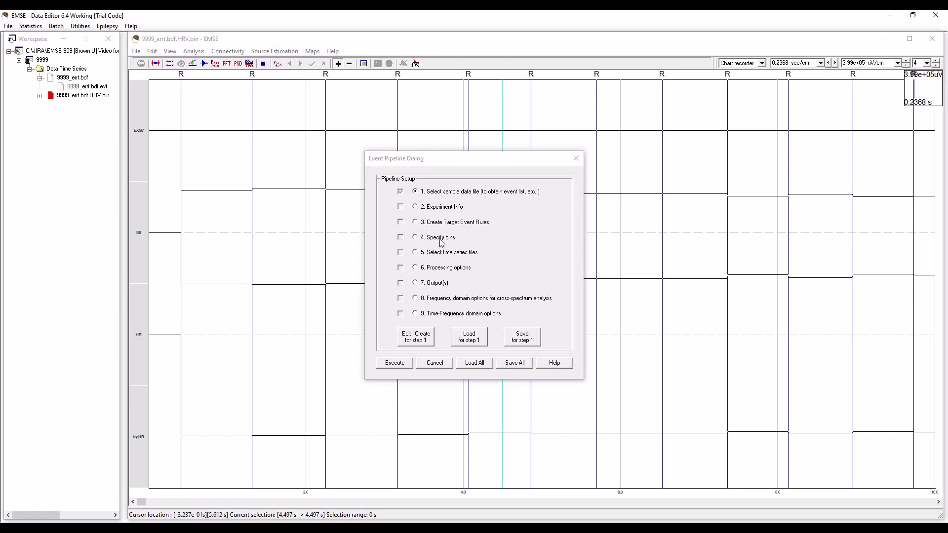
- Start the pipeline's bin specification and add a bin named 111 based on event 111
{"action": "left_click", "coordinate": [417, 241]}
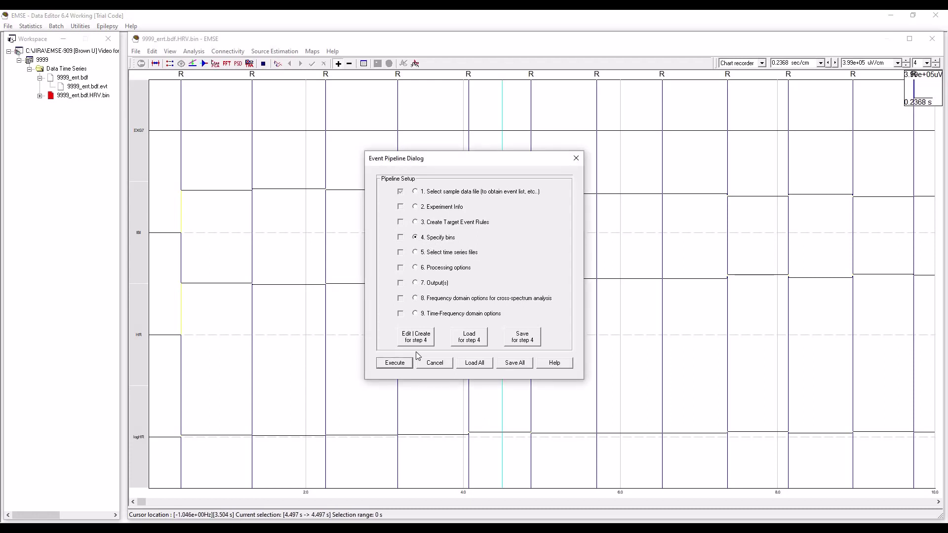
{"action": "left_click", "coordinate": [416, 338]}
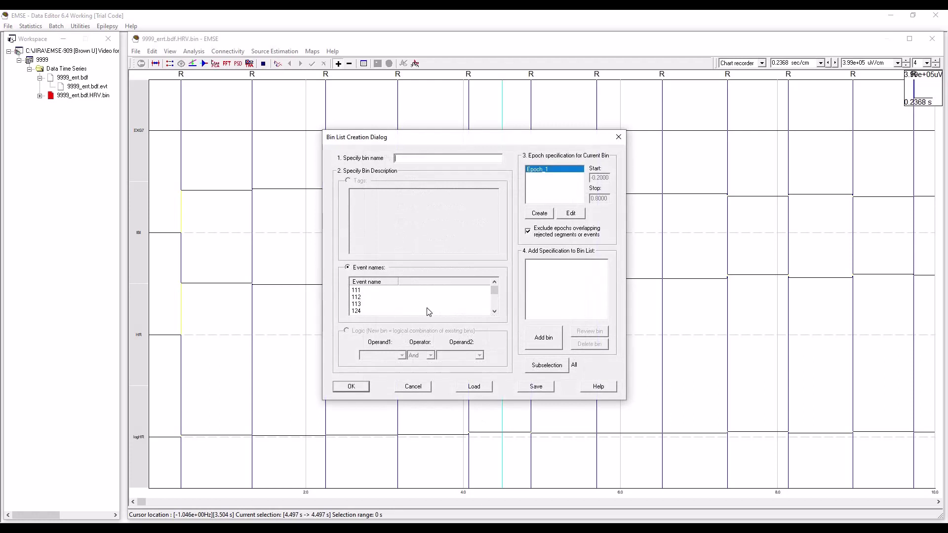
{"action": "left_click", "coordinate": [358, 291]}
{"action": "left_click", "coordinate": [364, 298]}
{"action": "left_click", "coordinate": [366, 304]}
{"action": "left_click", "coordinate": [356, 290]}
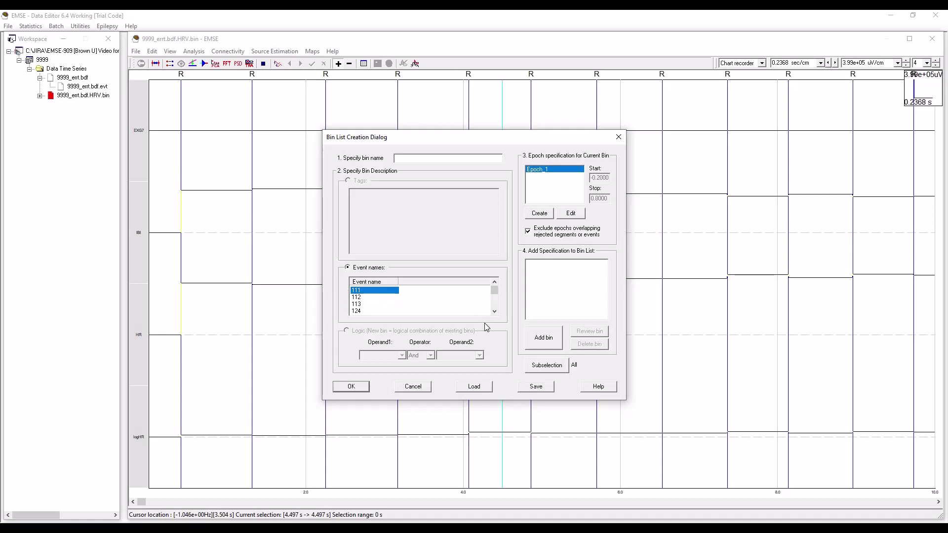
{"action": "left_click", "coordinate": [424, 160]}
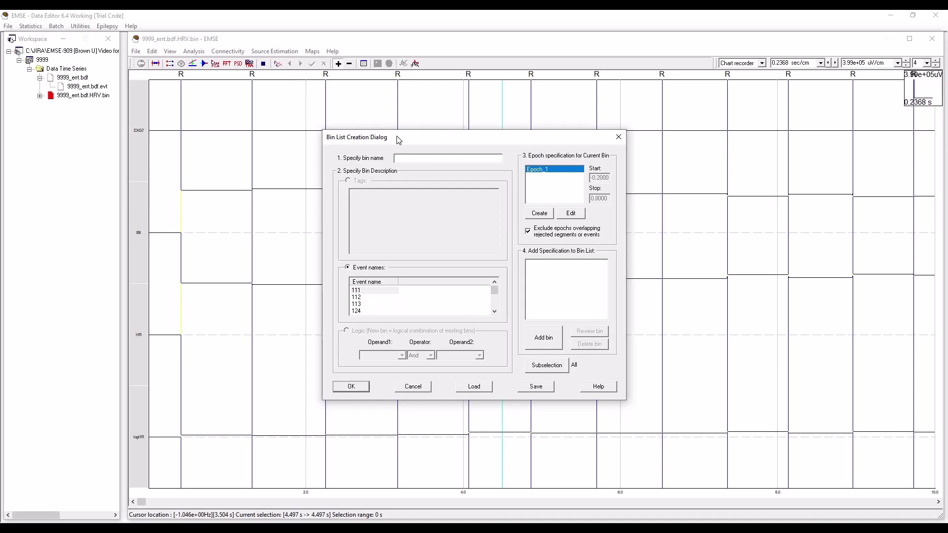
{"action": "type", "text": "111"}
{"action": "left_click", "coordinate": [549, 341]}
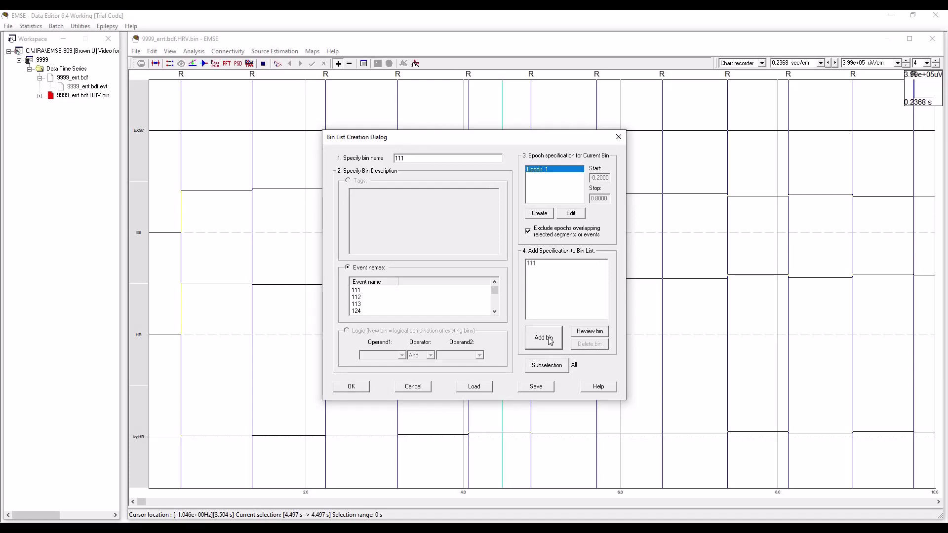
- Add a bin named 112 based on event 112 to the bin list
{"action": "left_click", "coordinate": [359, 297]}
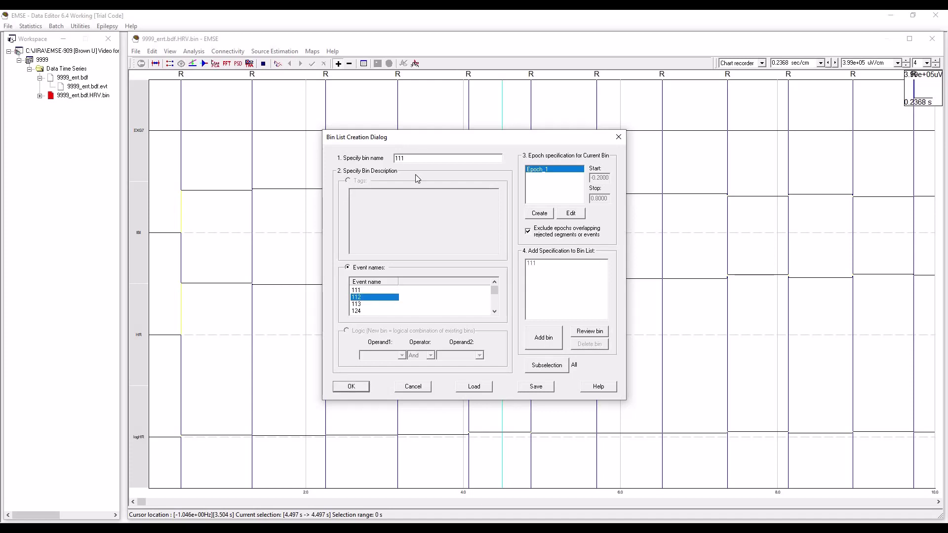
{"action": "left_click", "coordinate": [399, 158]}
{"action": "key", "text": "BackSpace"}
{"action": "type", "text": "2"}
{"action": "left_click", "coordinate": [531, 339]}
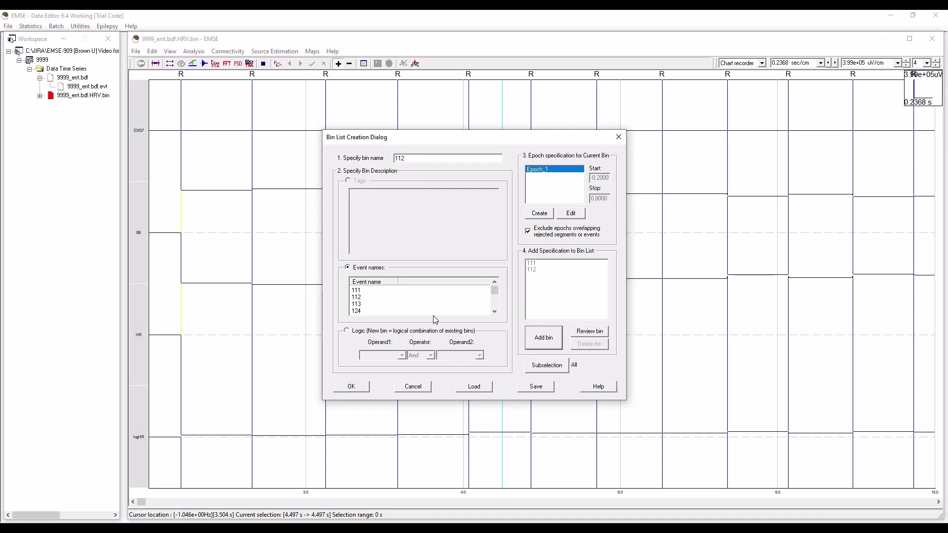
- Add a bin named 113 based on event 113 to the bin list
{"action": "left_click", "coordinate": [358, 304]}
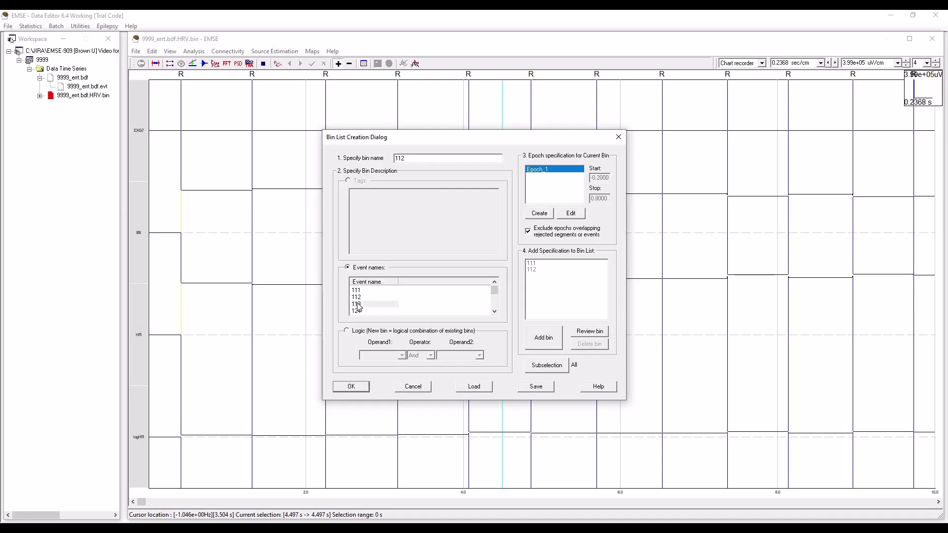
{"action": "left_click", "coordinate": [408, 159]}
{"action": "key", "text": "BackSpace"}
{"action": "type", "text": "3"}
{"action": "left_click", "coordinate": [550, 340]}
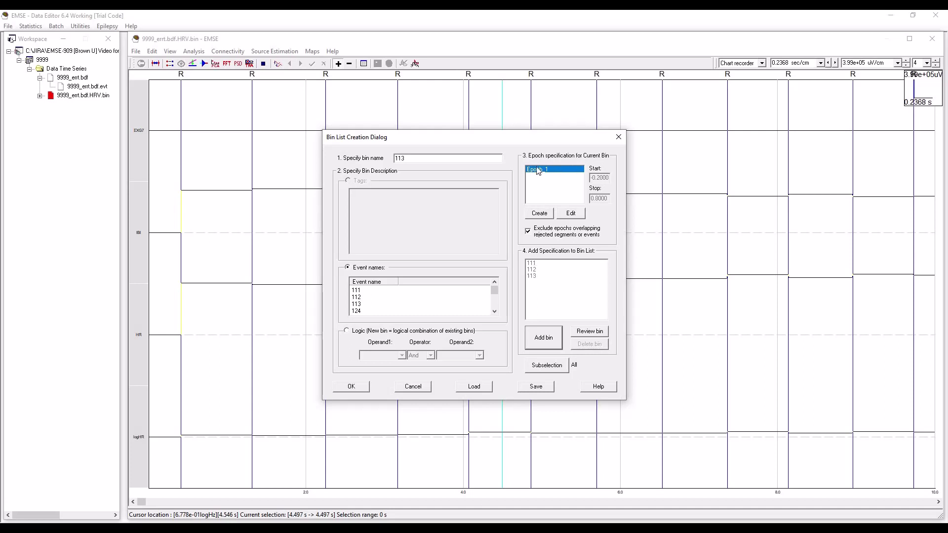
- Edit Epoch_1 to use an interval of interest from -0.2 to 1 sec and turn off baseline/detrend
{"action": "left_click", "coordinate": [571, 214]}
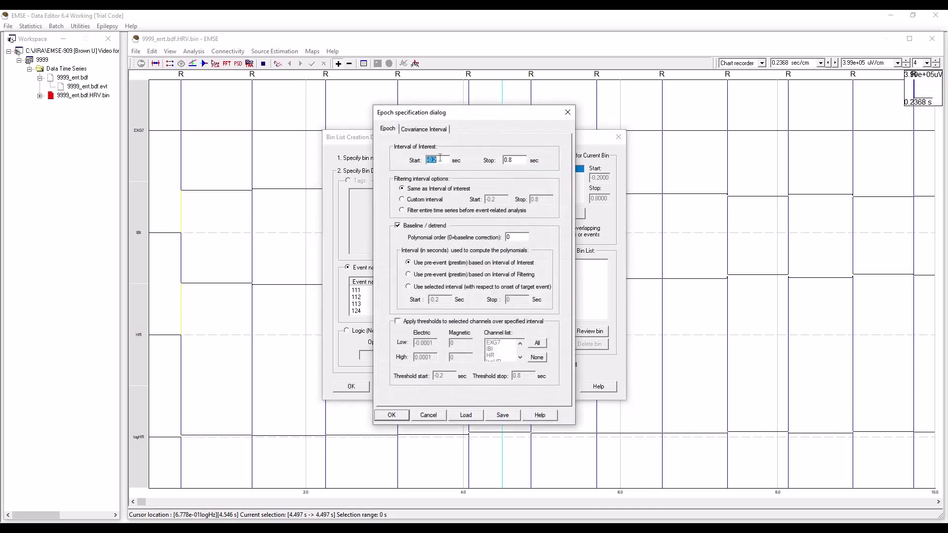
{"action": "left_click", "coordinate": [440, 159]}
{"action": "type", "text": "1."}
{"action": "left_click", "coordinate": [432, 161]}
{"action": "left_click", "coordinate": [398, 227]}
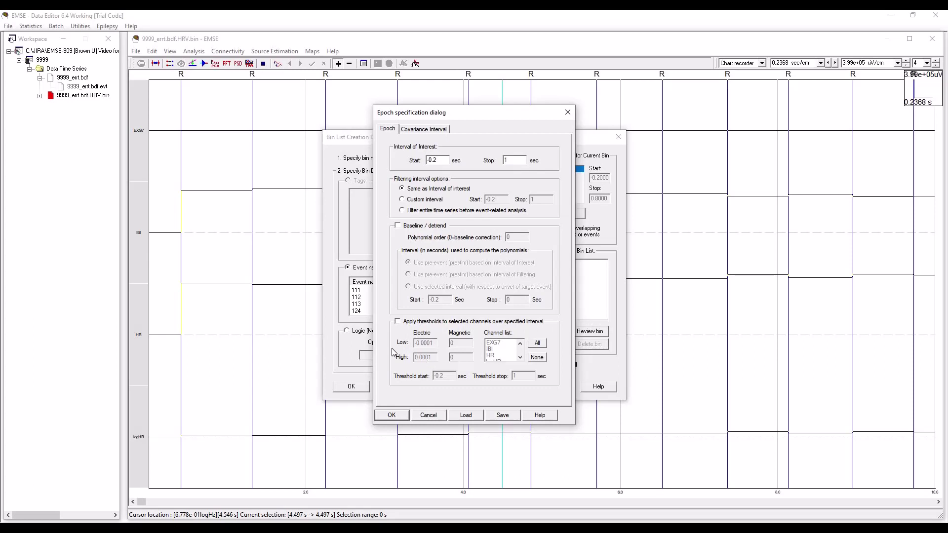
- Apply thresholds over the epoch to the IBI channel only
{"action": "left_click", "coordinate": [398, 322]}
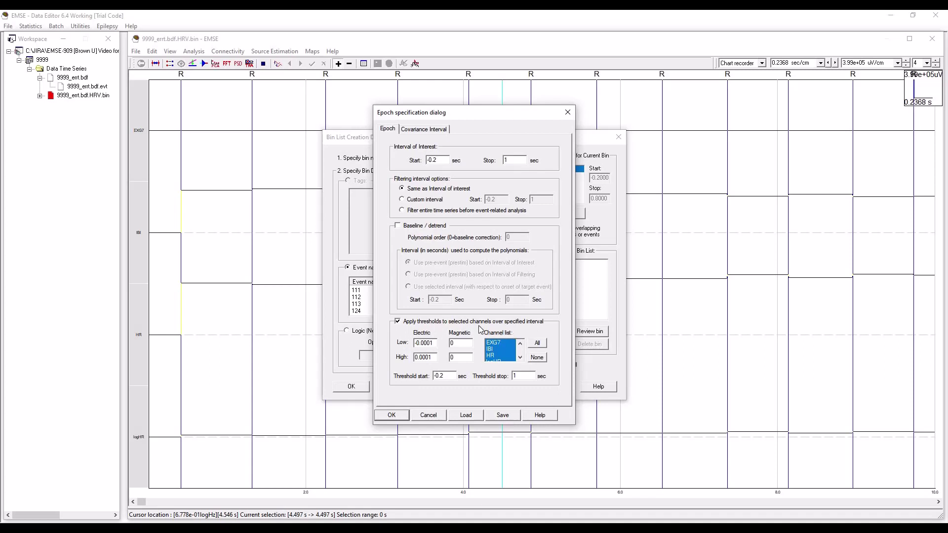
{"action": "left_click", "coordinate": [536, 359]}
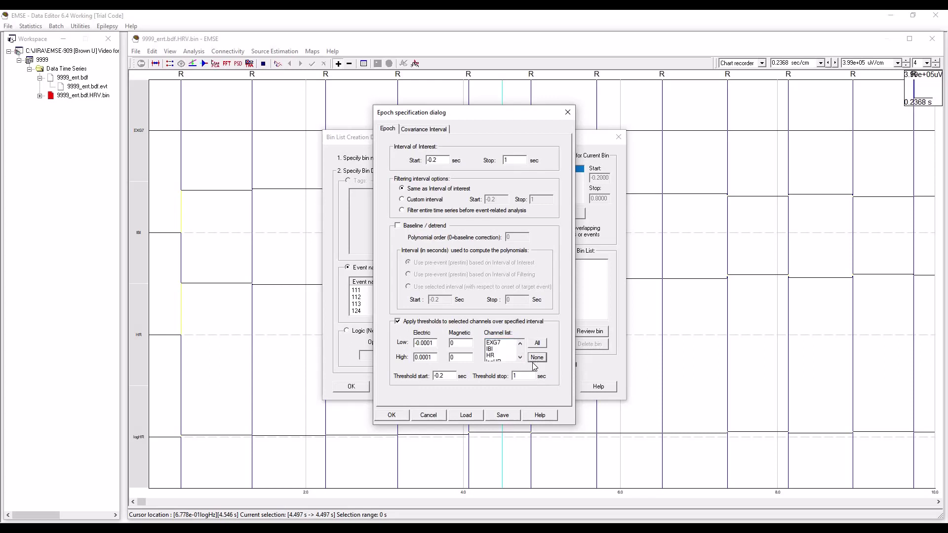
{"action": "left_click", "coordinate": [492, 349]}
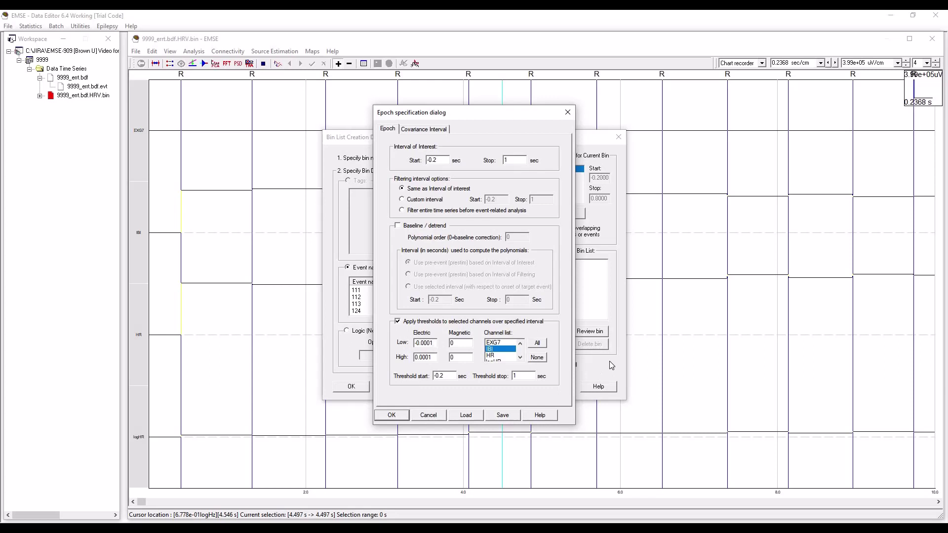
{"action": "key", "text": "BackSpace"}
{"action": "key", "text": "BackSpace"}
{"action": "key", "text": "BackSpace"}
{"action": "type", "text": "0"}
{"action": "key", "text": "ctrl+z"}
{"action": "key", "text": "BackSpace"}
{"action": "key", "text": "BackSpace"}
{"action": "key", "text": "BackSpace"}
{"action": "key", "text": "BackSpace"}
{"action": "key", "text": "BackSpace"}
{"action": "key", "text": "BackSpace"}
{"action": "key", "text": "BackSpace"}
{"action": "left_click", "coordinate": [419, 361]}
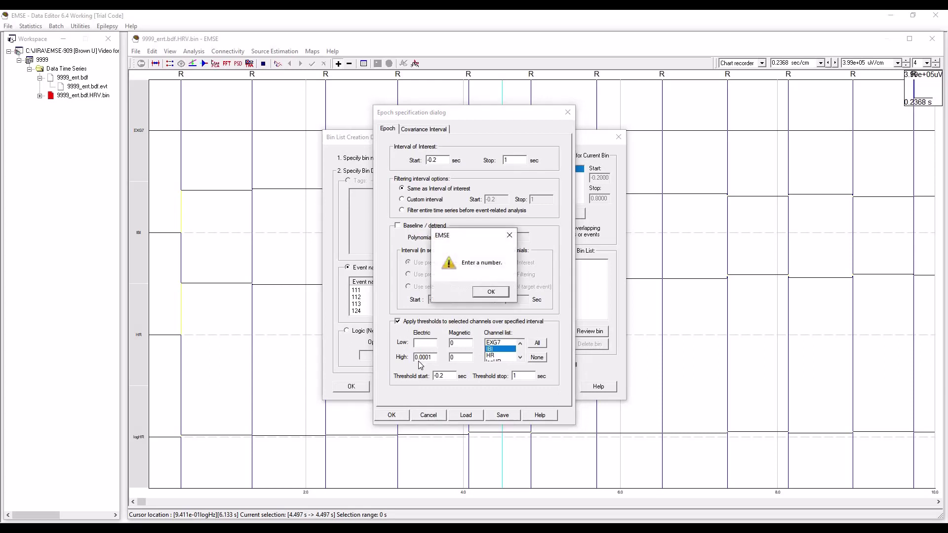
{"action": "left_click", "coordinate": [491, 294]}
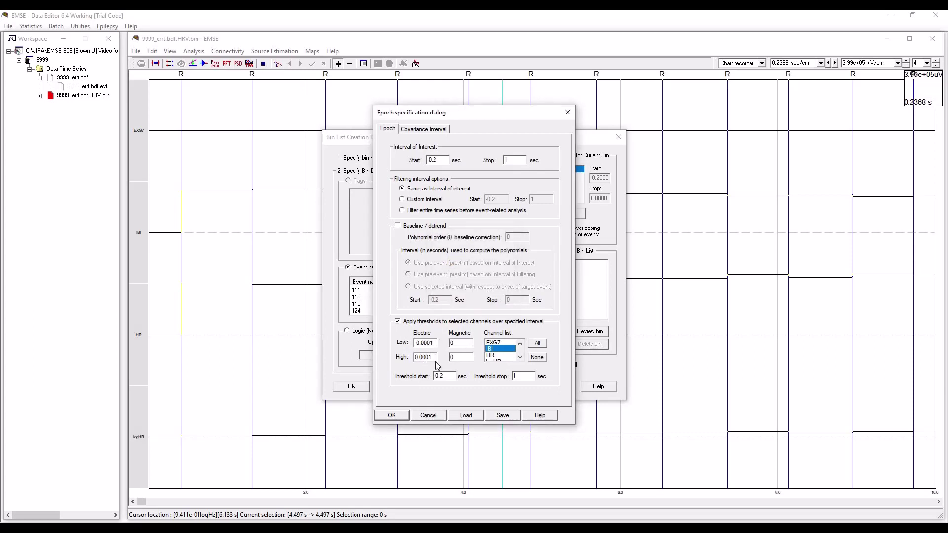
- Set the electric thresholds to 1.2 high and 0 low, and accept the epoch specification and the bin list
{"action": "key", "text": "BackSpace"}
{"action": "key", "text": "BackSpace"}
{"action": "key", "text": "BackSpace"}
{"action": "key", "text": "BackSpace"}
{"action": "key", "text": "BackSpace"}
{"action": "key", "text": "BackSpace"}
{"action": "type", "text": "1.2"}
{"action": "key", "text": "BackSpace"}
{"action": "key", "text": "BackSpace"}
{"action": "key", "text": "BackSpace"}
{"action": "key", "text": "BackSpace"}
{"action": "key", "text": "BackSpace"}
{"action": "key", "text": "BackSpace"}
{"action": "key", "text": "BackSpace"}
{"action": "type", "text": "0"}
{"action": "left_click", "coordinate": [426, 345]}
{"action": "left_click", "coordinate": [425, 344]}
{"action": "left_click", "coordinate": [397, 416]}
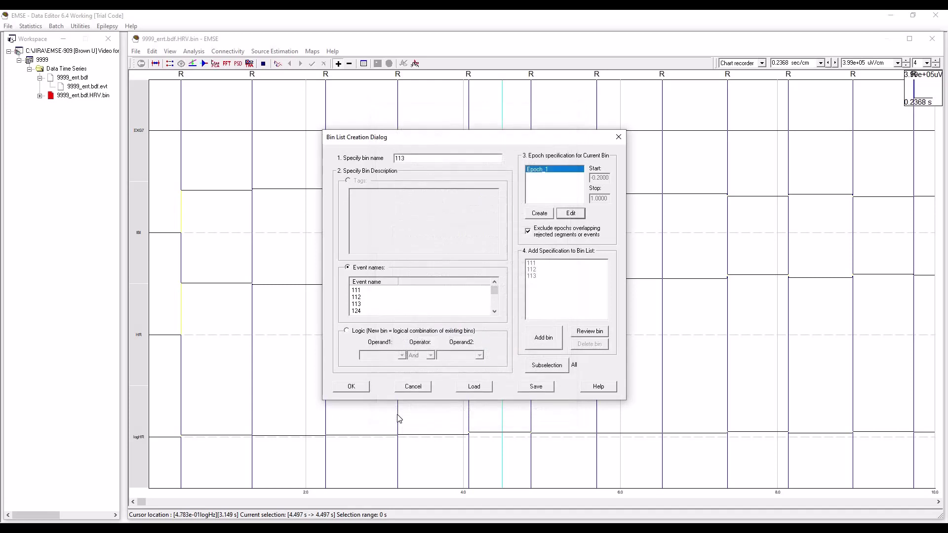
{"action": "left_click", "coordinate": [351, 387]}
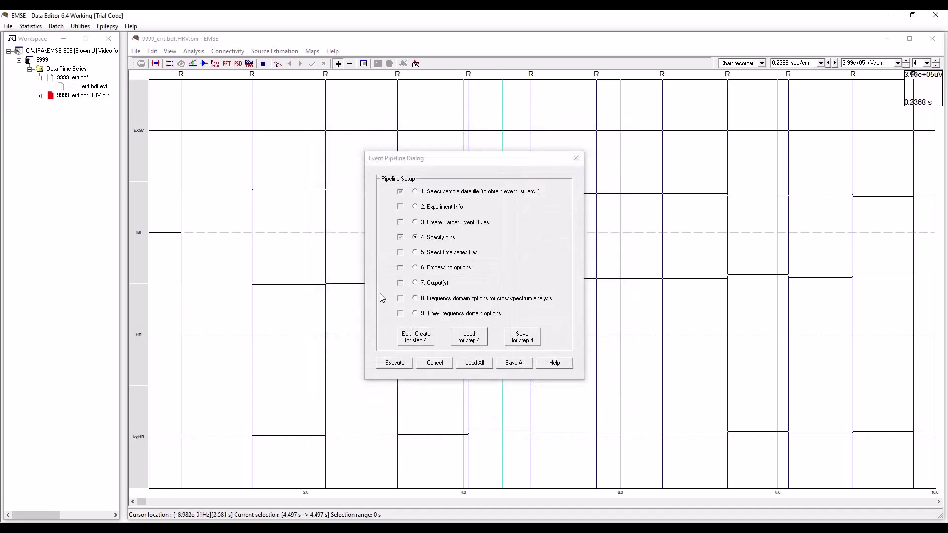
- Choose 9999_errt.bdf.HRV.bin as the time series file for the pipeline to process
{"action": "left_click", "coordinate": [416, 253]}
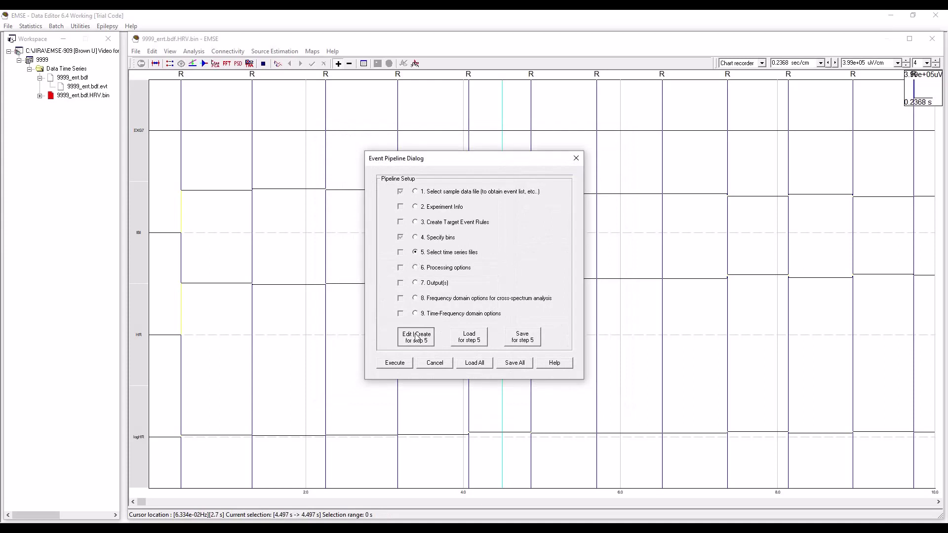
{"action": "left_click", "coordinate": [417, 337]}
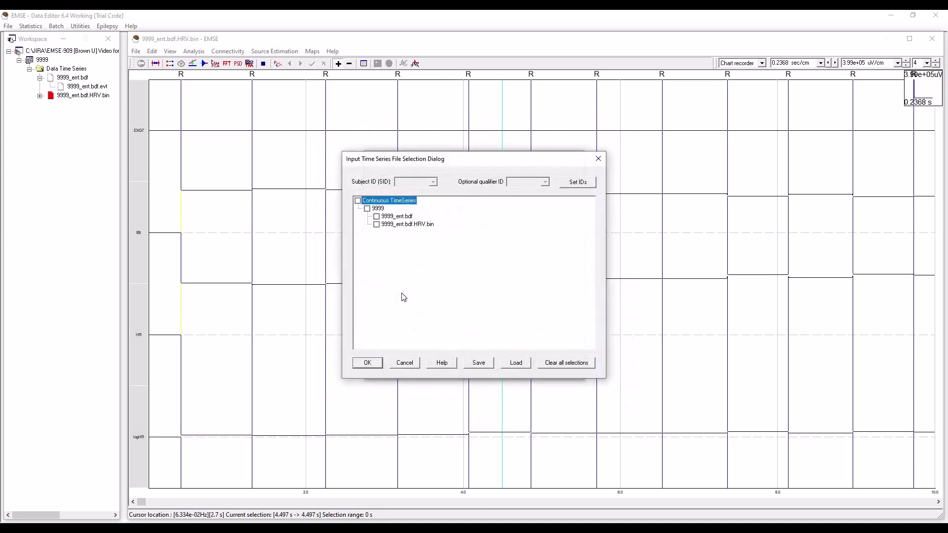
{"action": "left_click", "coordinate": [377, 225]}
{"action": "left_click", "coordinate": [367, 363]}
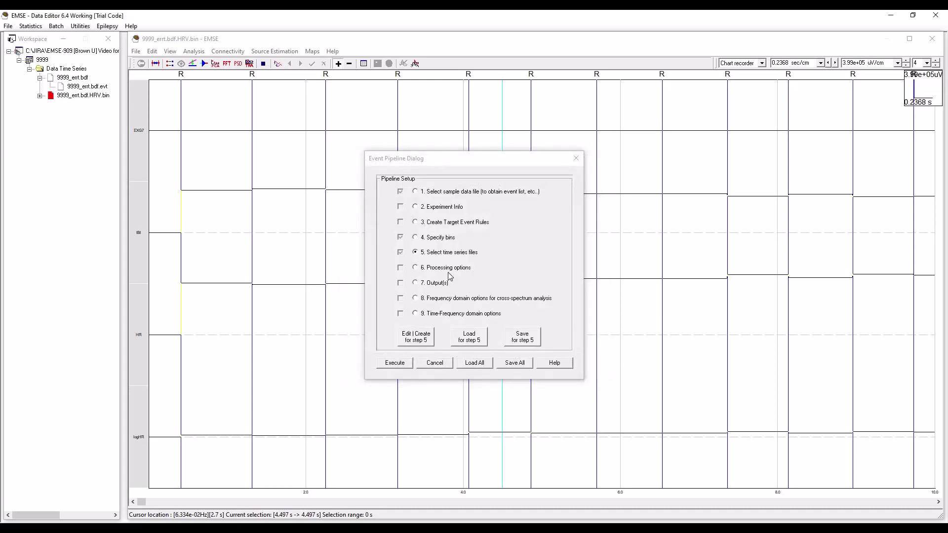
- Configure the pipeline output as time domain averages stored relative to the input time series file directories
{"action": "left_click", "coordinate": [415, 283]}
{"action": "left_click", "coordinate": [416, 336]}
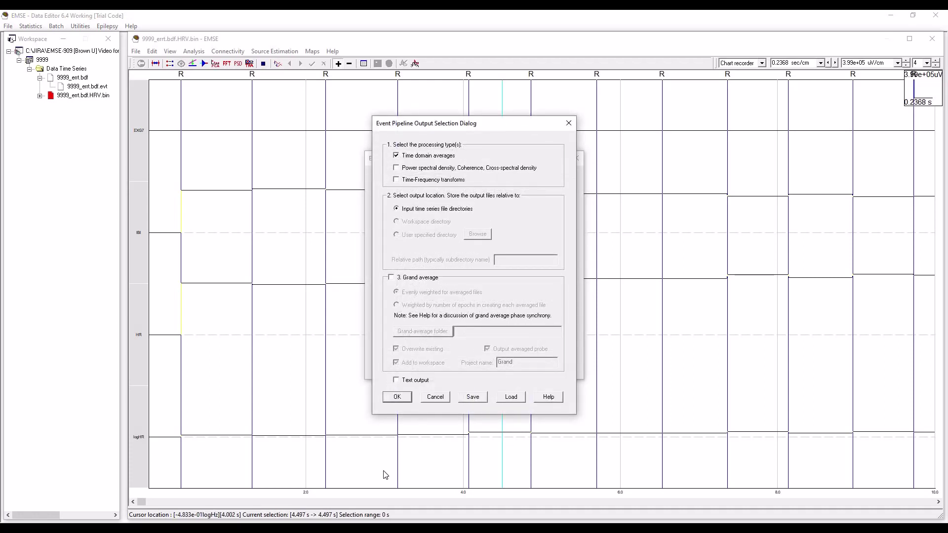
{"action": "left_click", "coordinate": [397, 397]}
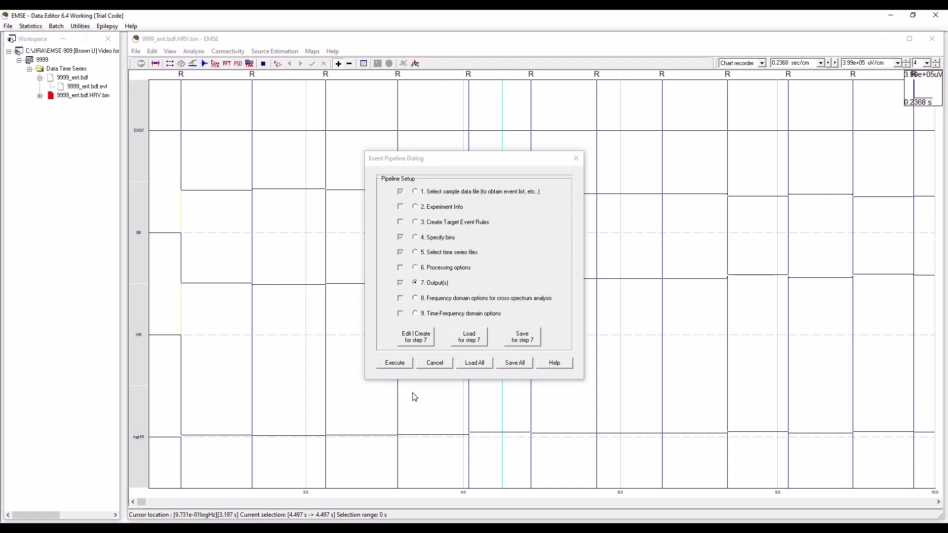
- Execute the event pipeline and open the resulting average file 111_9999.bin
{"action": "left_click", "coordinate": [395, 364]}
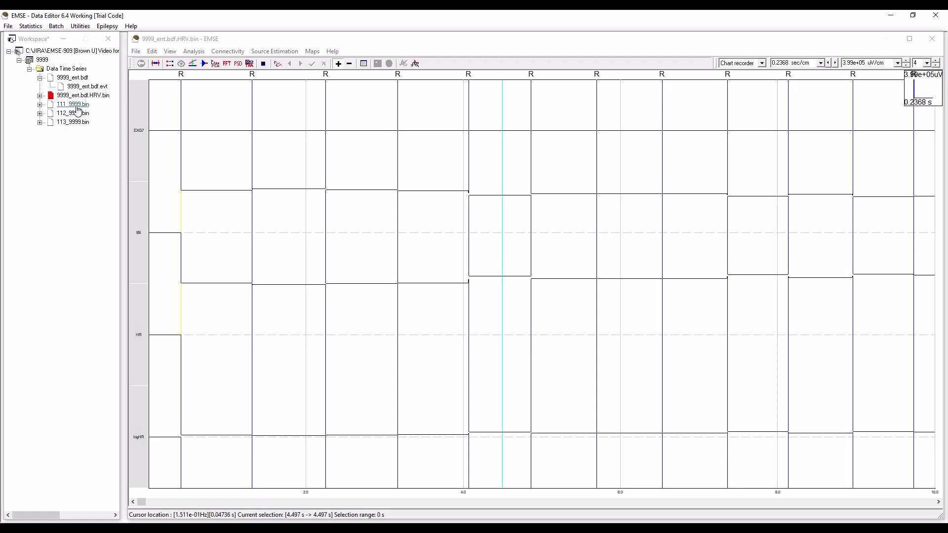
{"action": "left_click", "coordinate": [40, 105]}
{"action": "left_click", "coordinate": [40, 105]}
{"action": "left_click", "coordinate": [73, 106]}
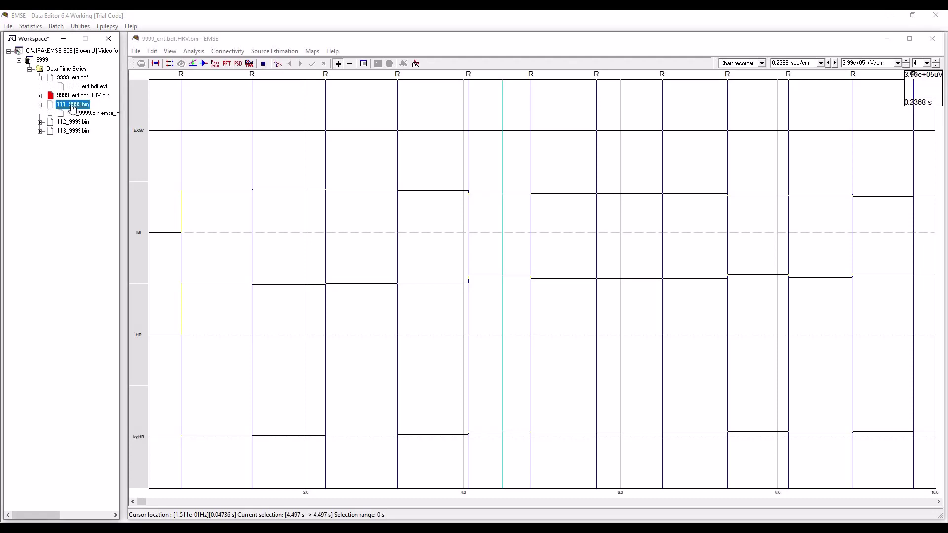
{"action": "double_click", "coordinate": [69, 106]}
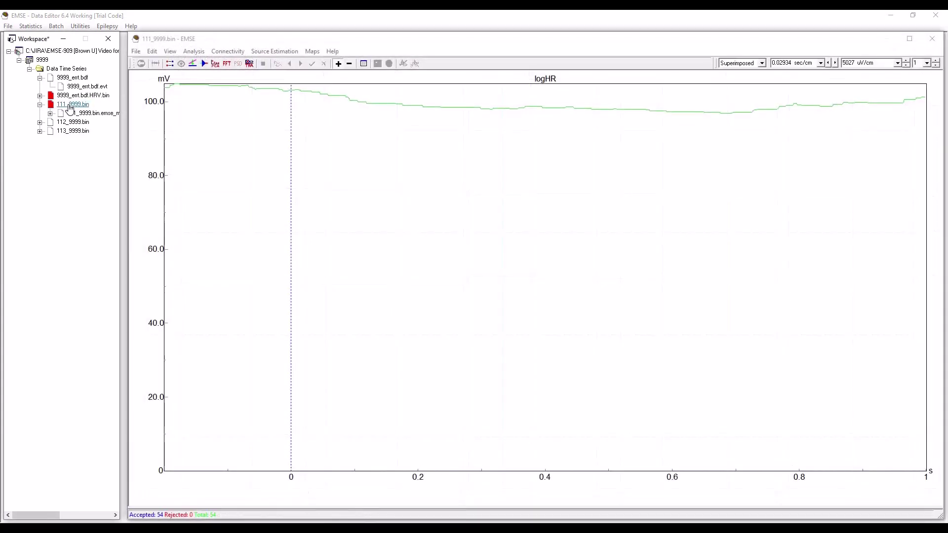
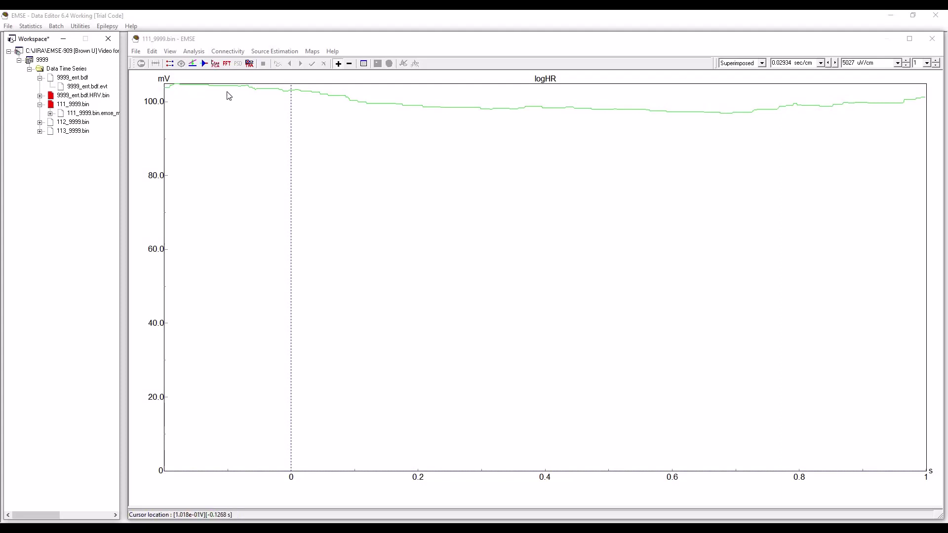
- Add a Polynomial Detrend of order 0 to 111_9999.bin, using the working data interval from -0.2 to 0 s
{"action": "left_click", "coordinate": [205, 64]}
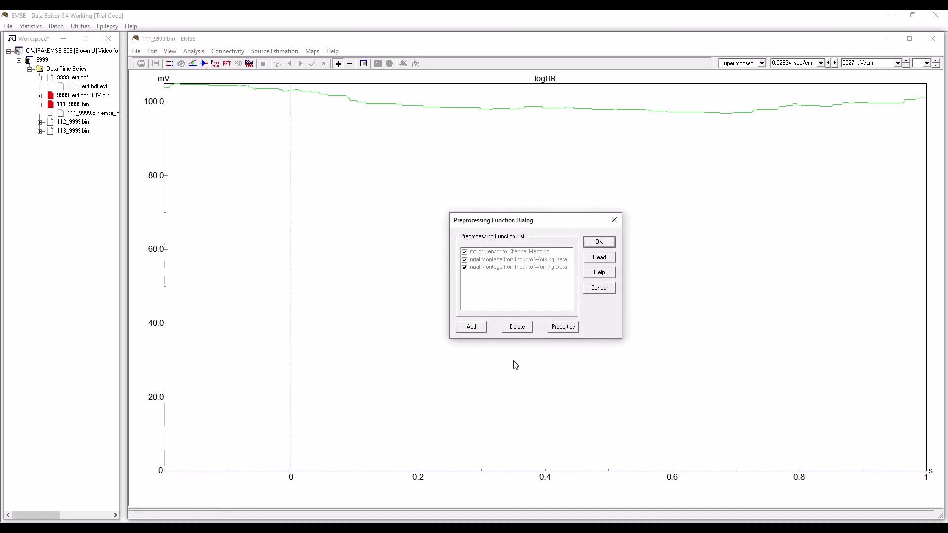
{"action": "left_click", "coordinate": [473, 327]}
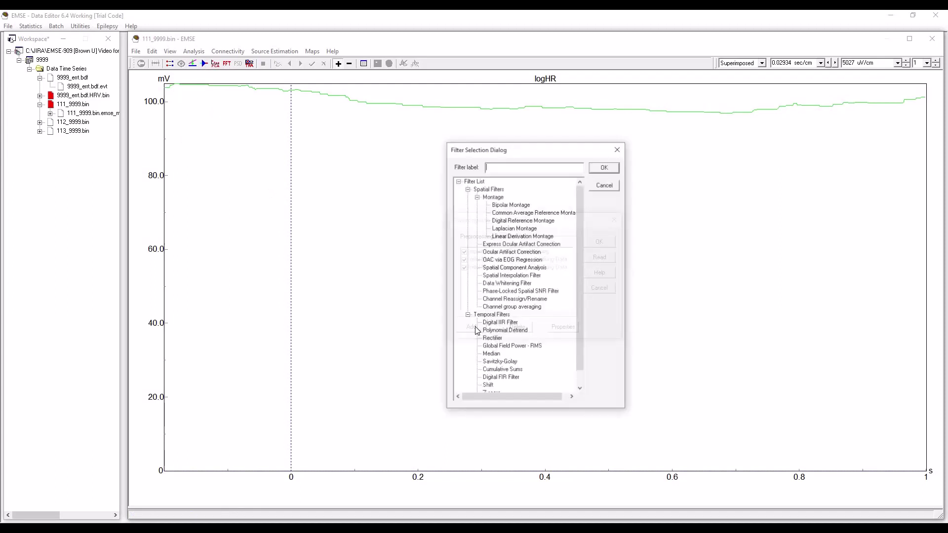
{"action": "left_click", "coordinate": [511, 333]}
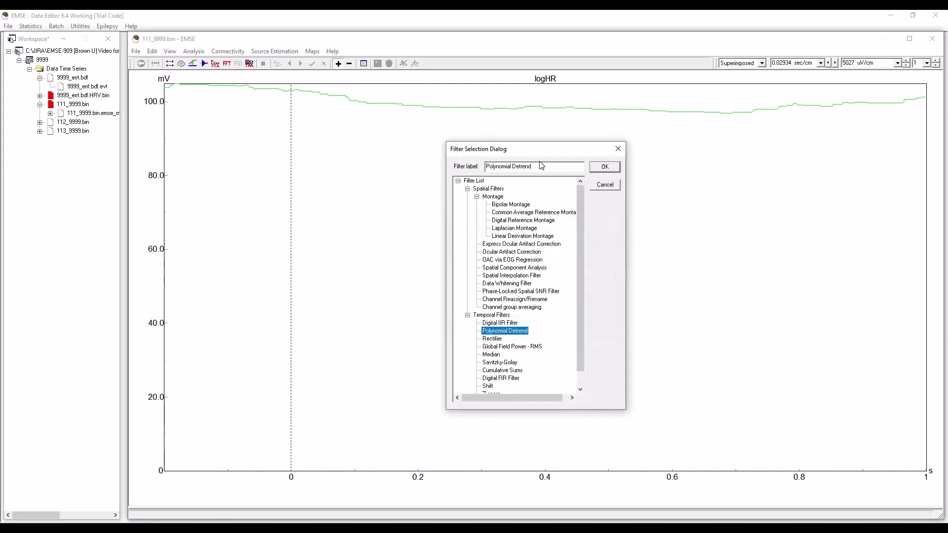
{"action": "left_click", "coordinate": [602, 167]}
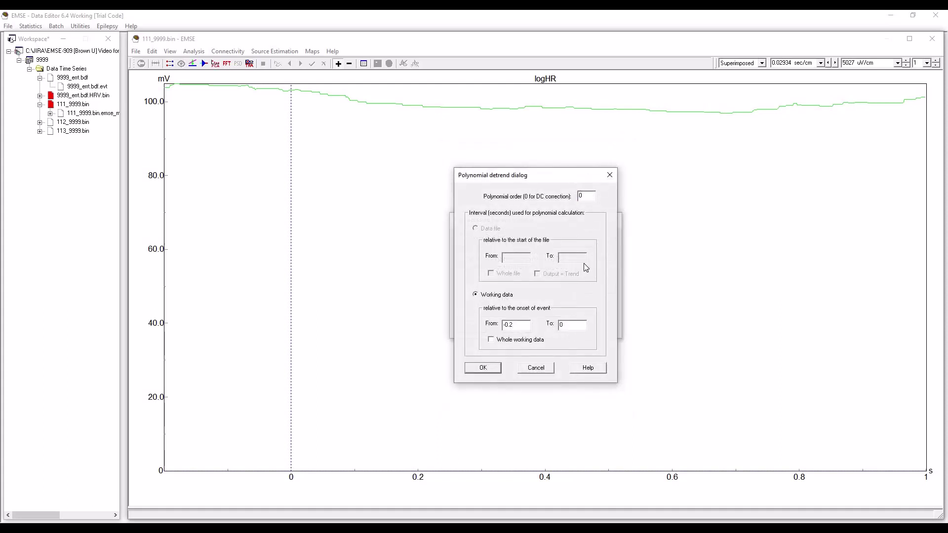
{"action": "left_click", "coordinate": [484, 368]}
{"action": "left_click", "coordinate": [604, 244]}
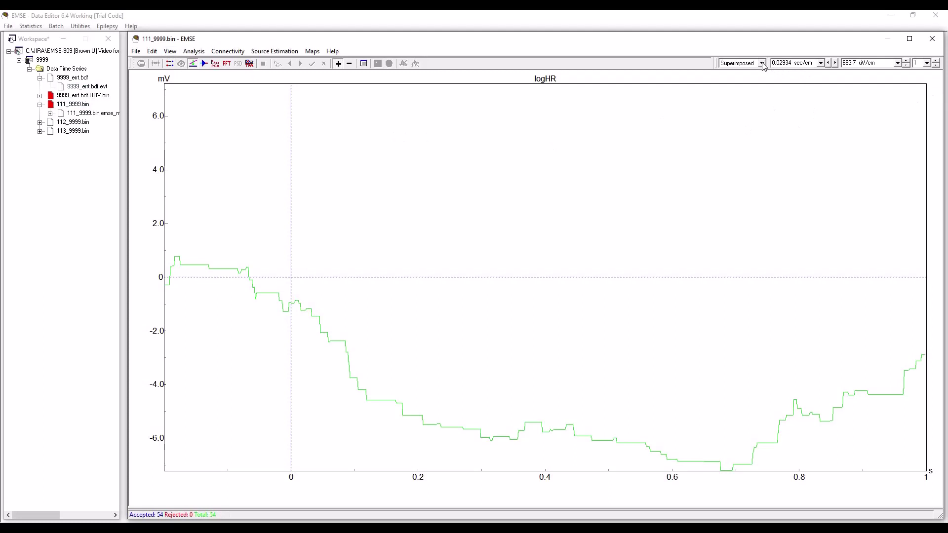
- Unload 111_9999.bin, then open 112_9999.bin and reset its display preferences
{"action": "right_click", "coordinate": [79, 107]}
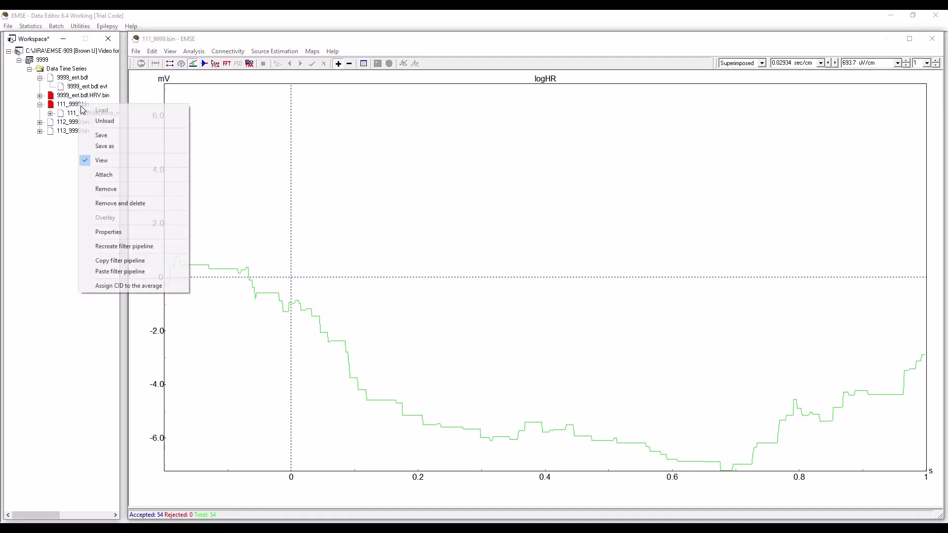
{"action": "left_click", "coordinate": [148, 121]}
{"action": "left_click", "coordinate": [70, 123]}
{"action": "double_click", "coordinate": [71, 123]}
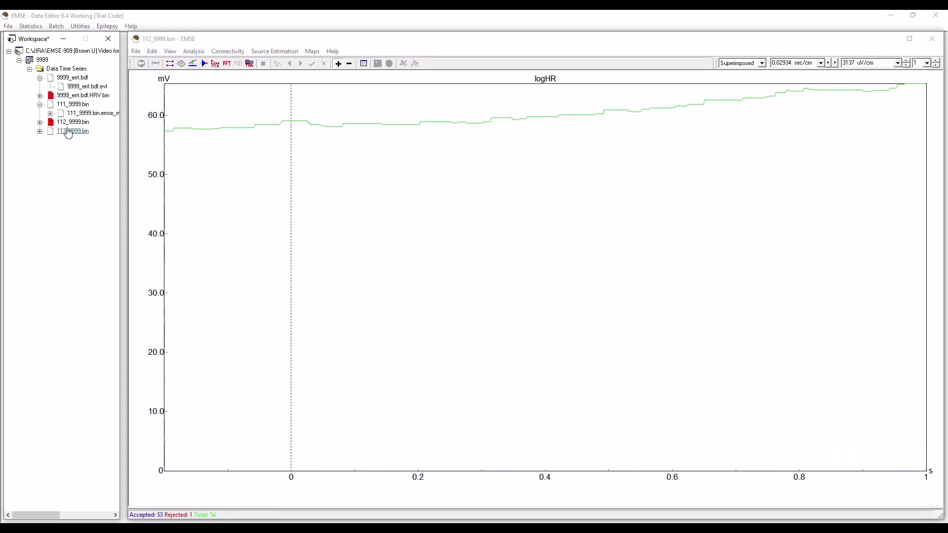
{"action": "left_click", "coordinate": [170, 52]}
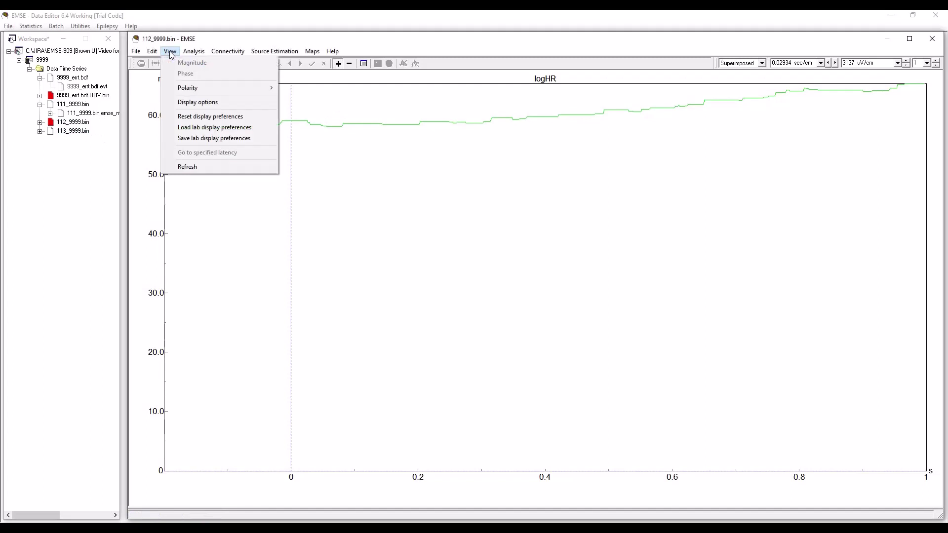
{"action": "left_click", "coordinate": [219, 120]}
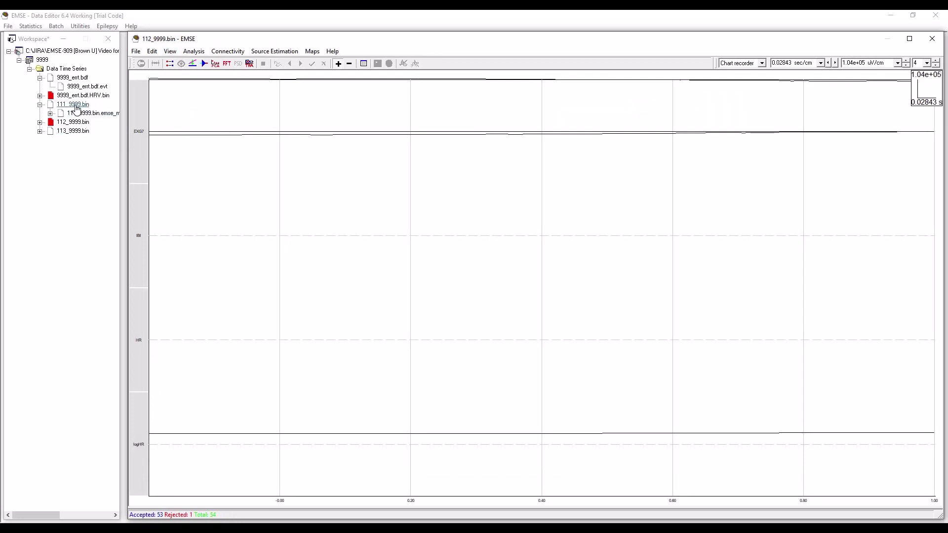
- Reopen 111_9999.bin and reset its display preferences to show all channels
{"action": "double_click", "coordinate": [74, 105]}
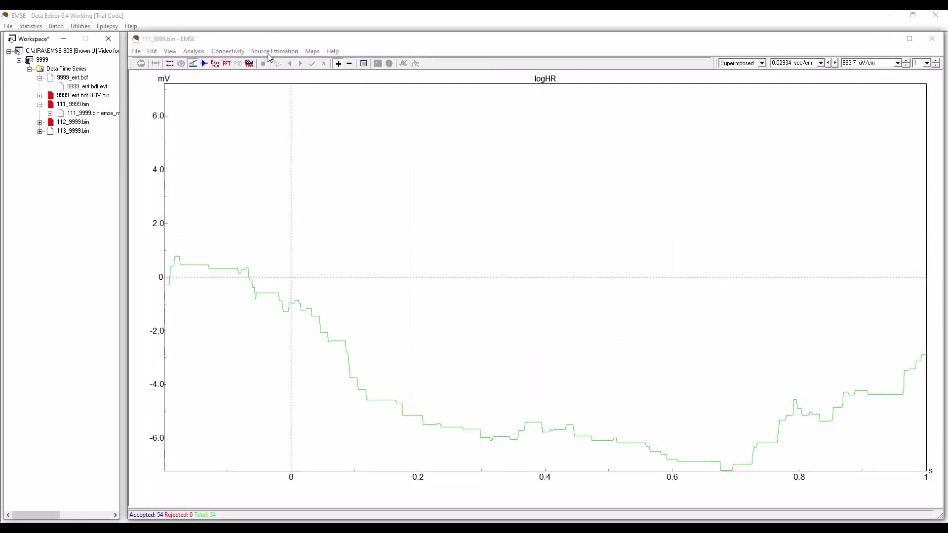
{"action": "left_click", "coordinate": [168, 52]}
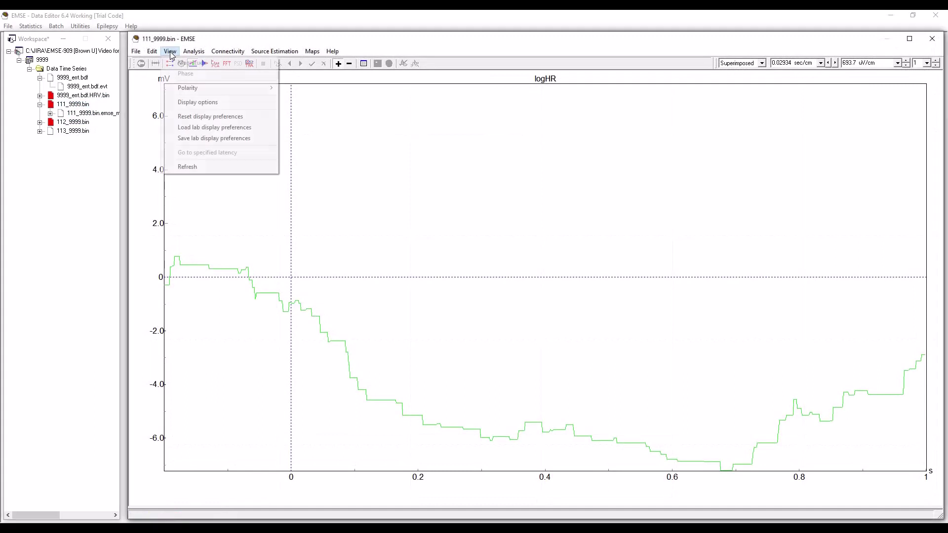
{"action": "left_click", "coordinate": [207, 118]}
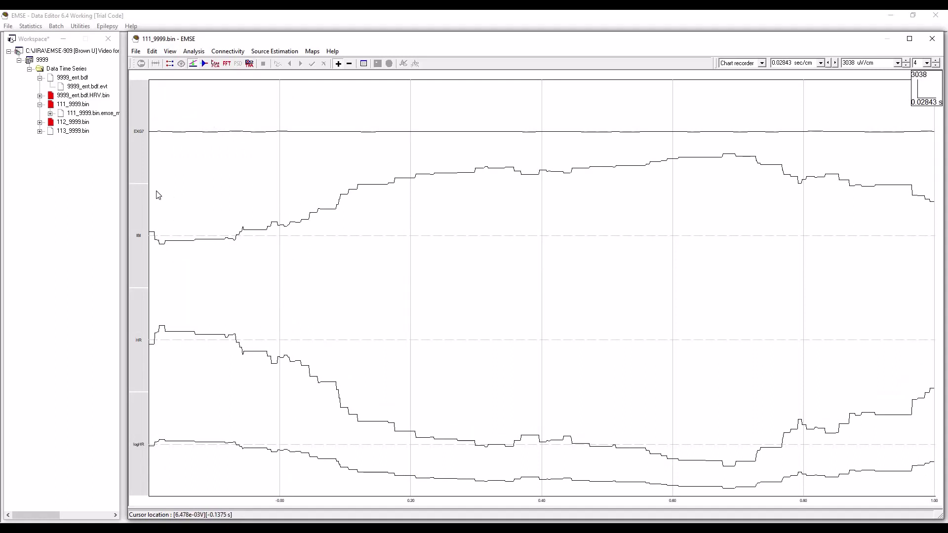
- Add a Polynomial Detrend of order 0 to 112_9999.bin, using the working data interval from -0.2 to 0 s
{"action": "double_click", "coordinate": [73, 122]}
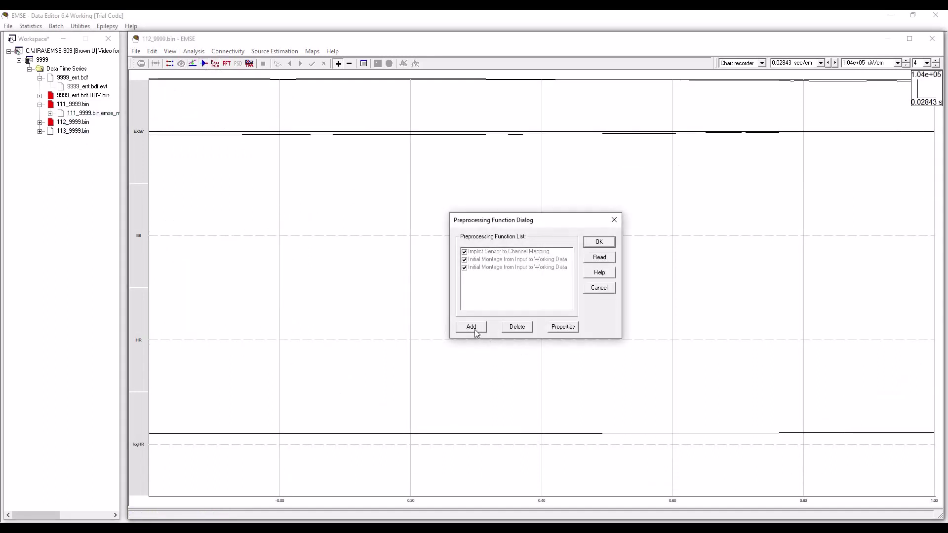
{"action": "left_click", "coordinate": [475, 331]}
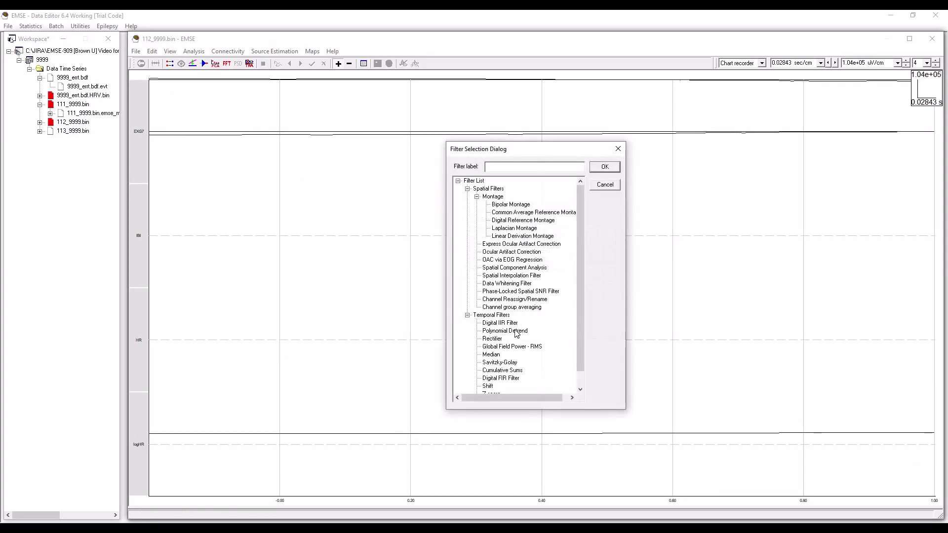
{"action": "left_click", "coordinate": [513, 331]}
{"action": "left_click", "coordinate": [605, 166]}
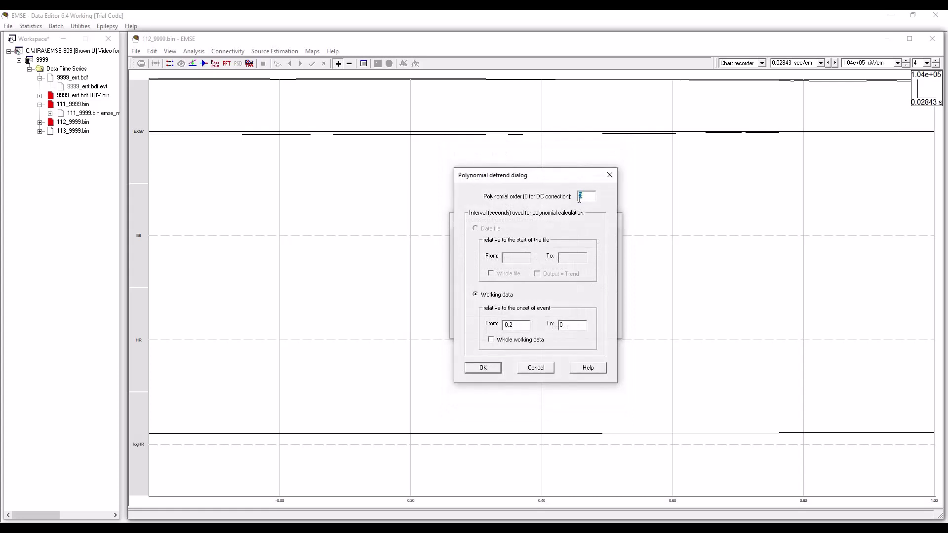
{"action": "left_click", "coordinate": [493, 370]}
{"action": "left_click", "coordinate": [601, 246]}
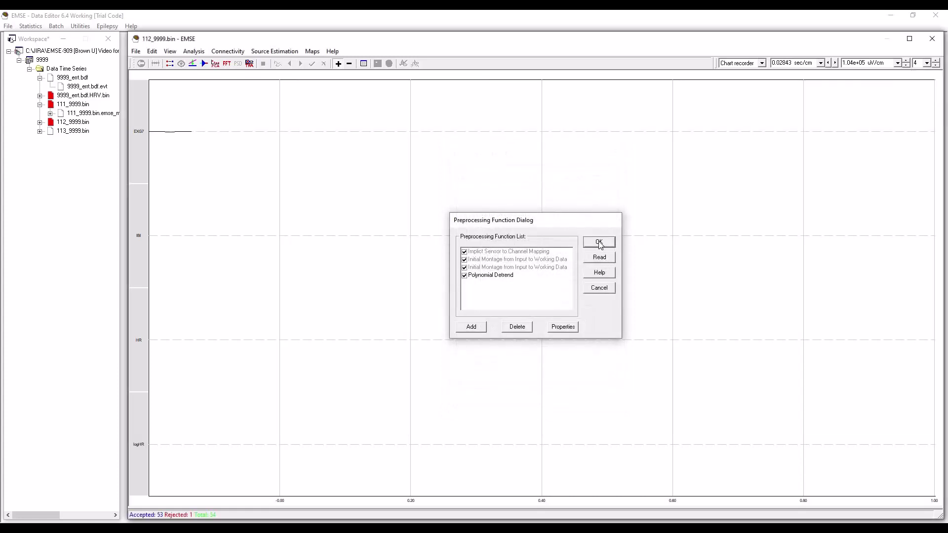
- Open the average file 113_9999.bin and reset its display preferences
{"action": "double_click", "coordinate": [75, 132]}
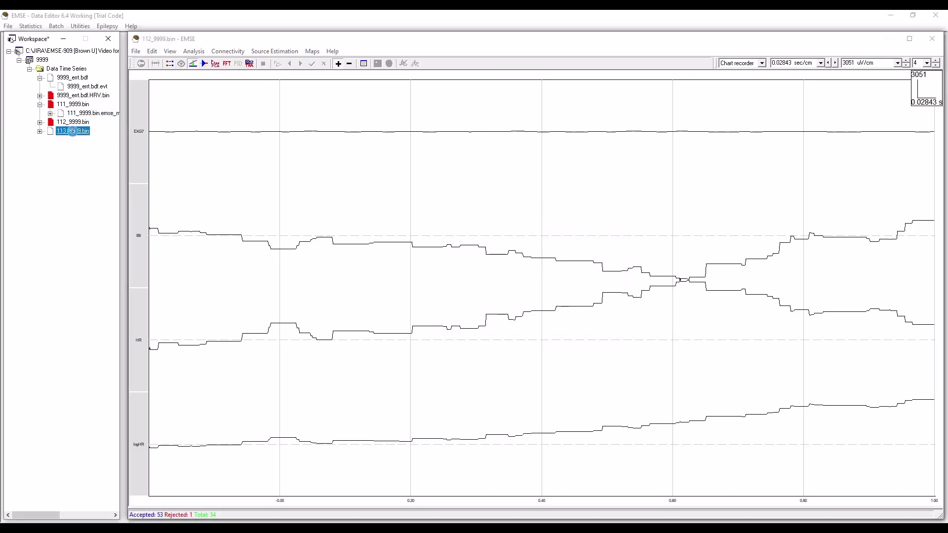
{"action": "left_click", "coordinate": [170, 51]}
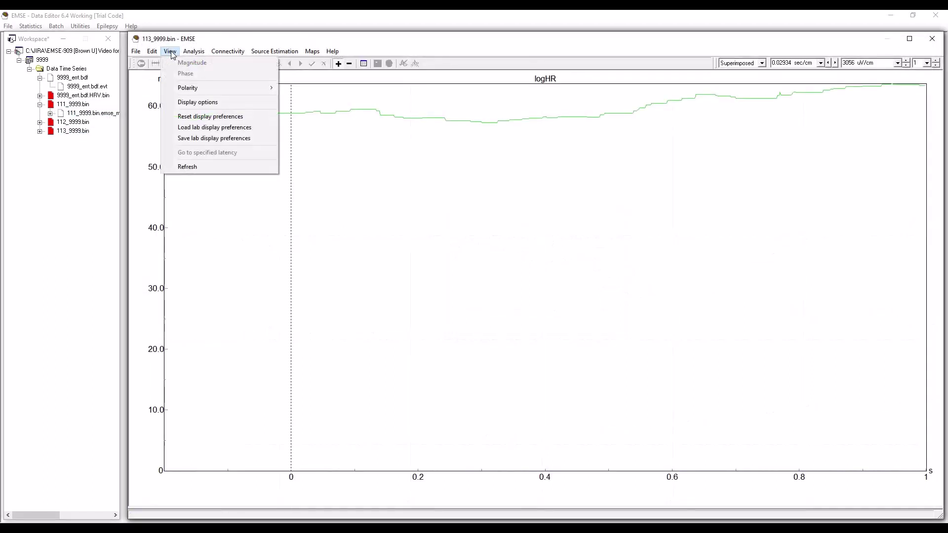
{"action": "left_click", "coordinate": [216, 118]}
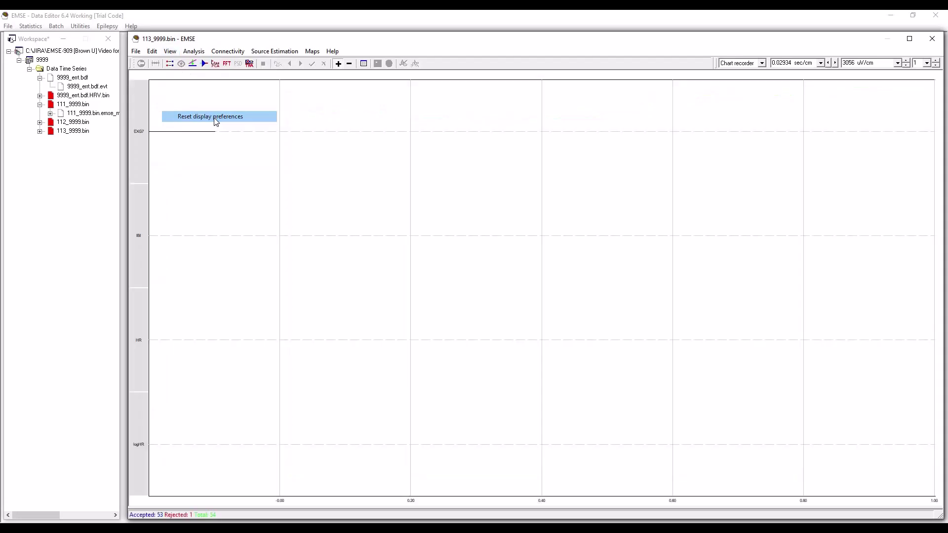
- Add a Polynomial Detrend of order 0 to 113_9999.bin, using the working data interval from -0.2 to 0 s
{"action": "left_click", "coordinate": [204, 63]}
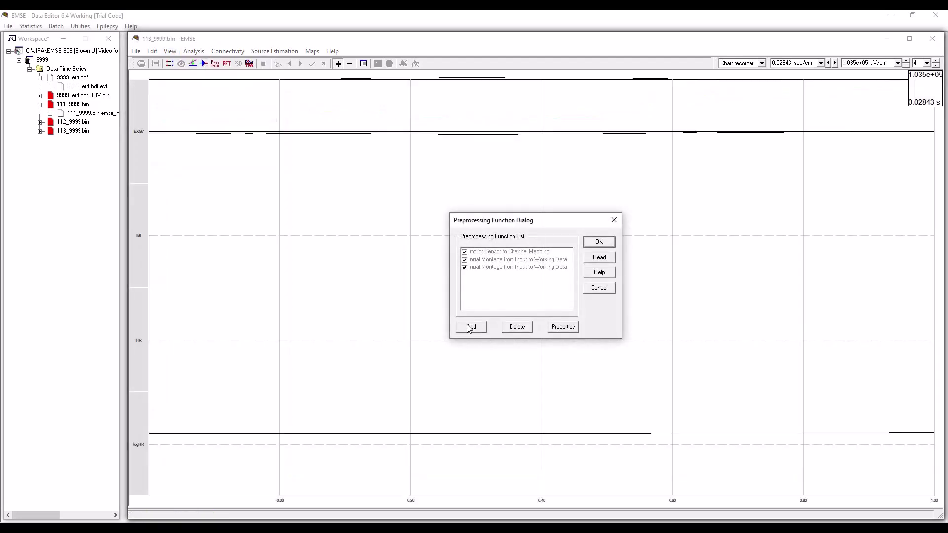
{"action": "left_click", "coordinate": [472, 327]}
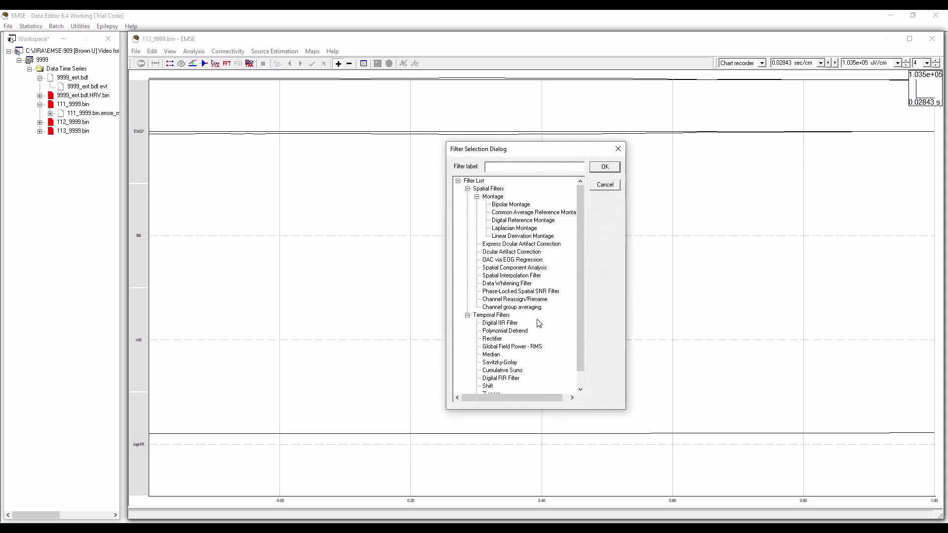
{"action": "left_click", "coordinate": [519, 332]}
{"action": "left_click", "coordinate": [614, 168]}
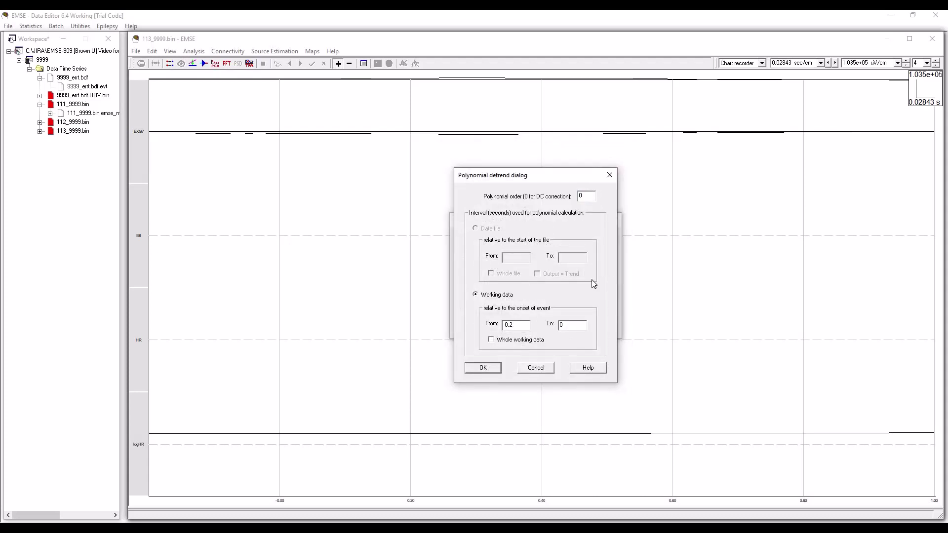
{"action": "left_click", "coordinate": [487, 369]}
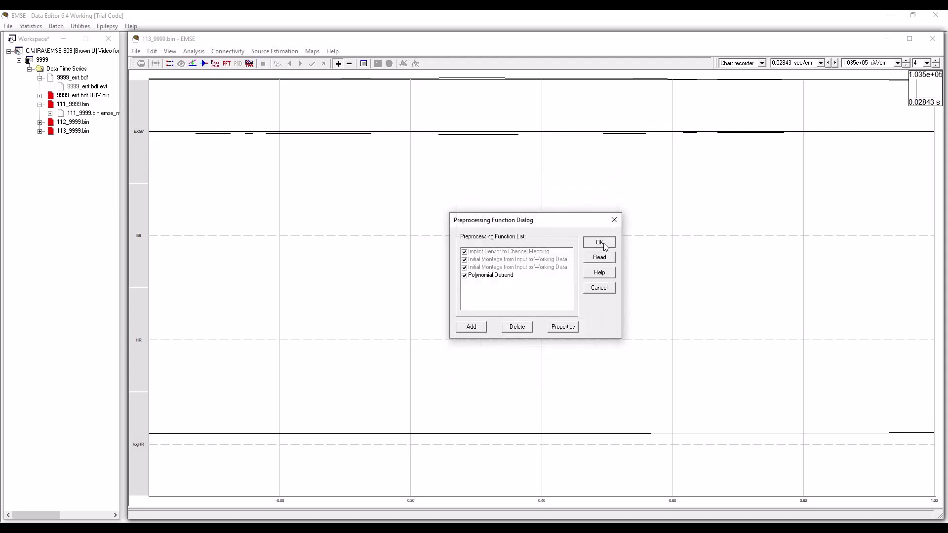
{"action": "left_click", "coordinate": [600, 243]}
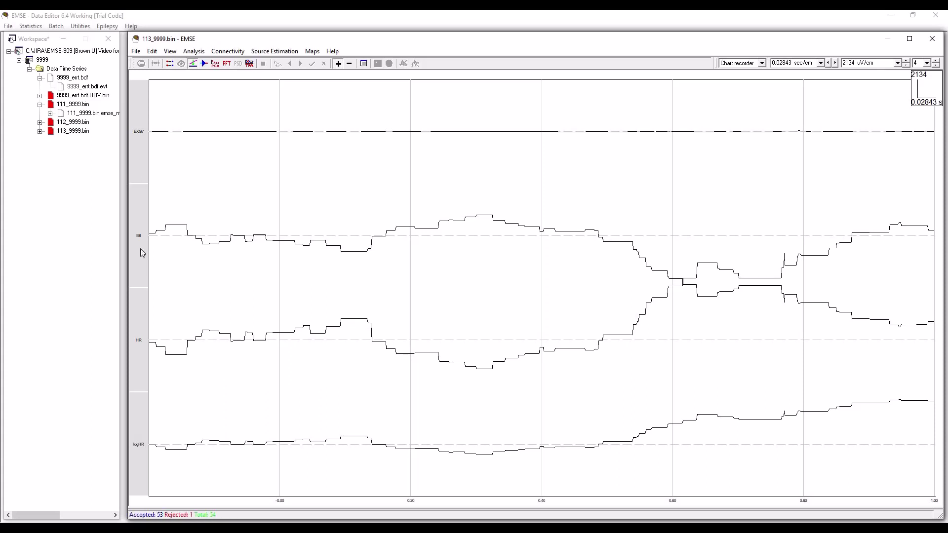
- Examine the EXG7 channel of 113_9999.bin on its own and return to the display of all channels
{"action": "double_click", "coordinate": [139, 135]}
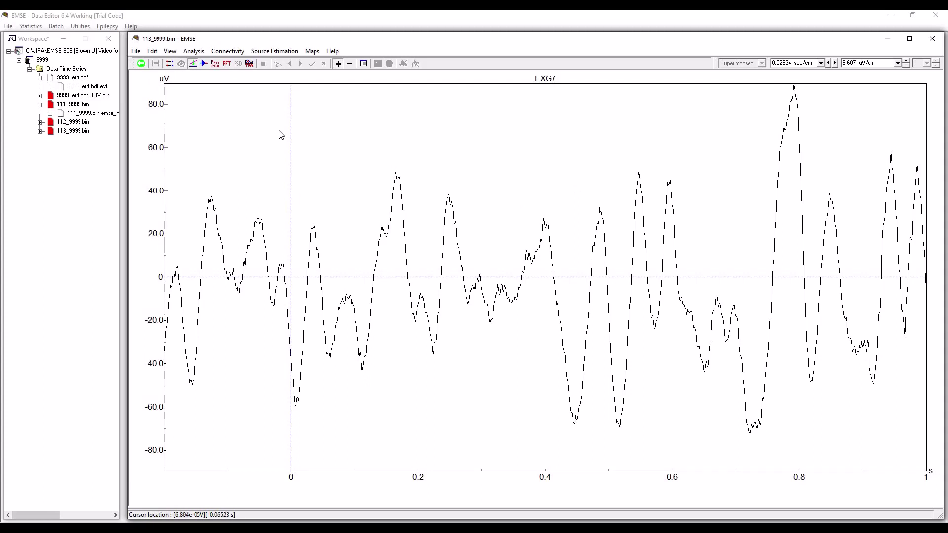
{"action": "left_click", "coordinate": [141, 64]}
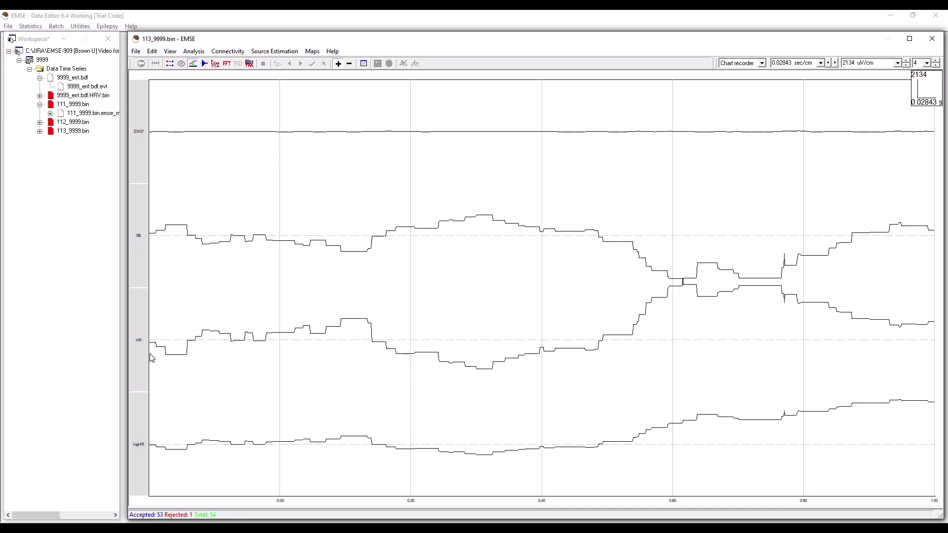
- Unload the average files 113_9999.bin and 112_9999.bin from the workspace
{"action": "left_click", "coordinate": [70, 132]}
{"action": "right_click", "coordinate": [69, 132]}
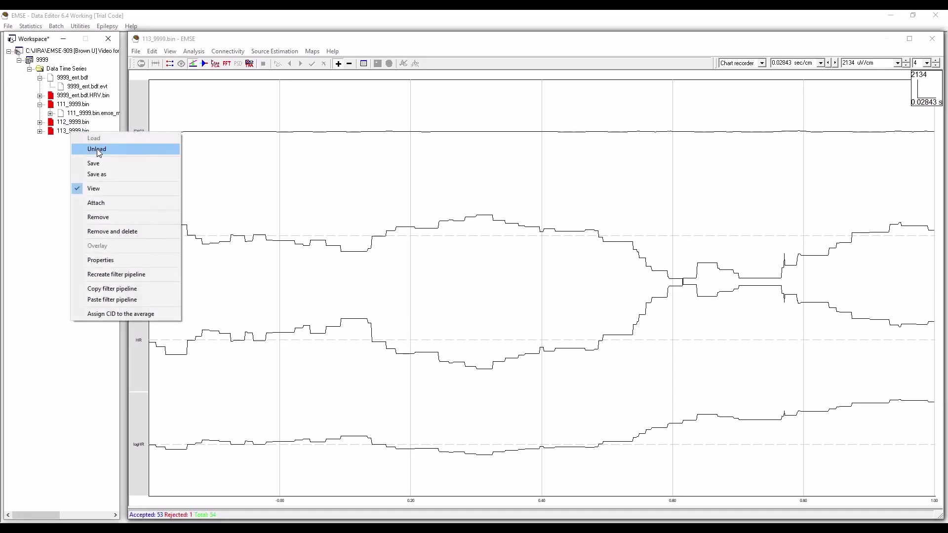
{"action": "left_click", "coordinate": [101, 142]}
{"action": "right_click", "coordinate": [76, 125]}
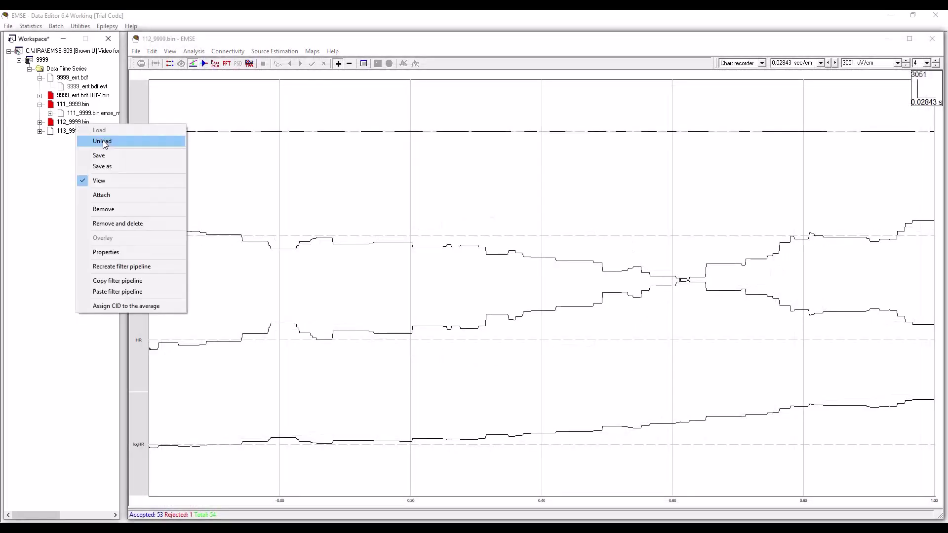
{"action": "left_click", "coordinate": [105, 142]}
- Overlay the average files 112_9999.bin and 113_9999.bin on the display of 111_9999.bin
{"action": "left_click", "coordinate": [72, 106]}
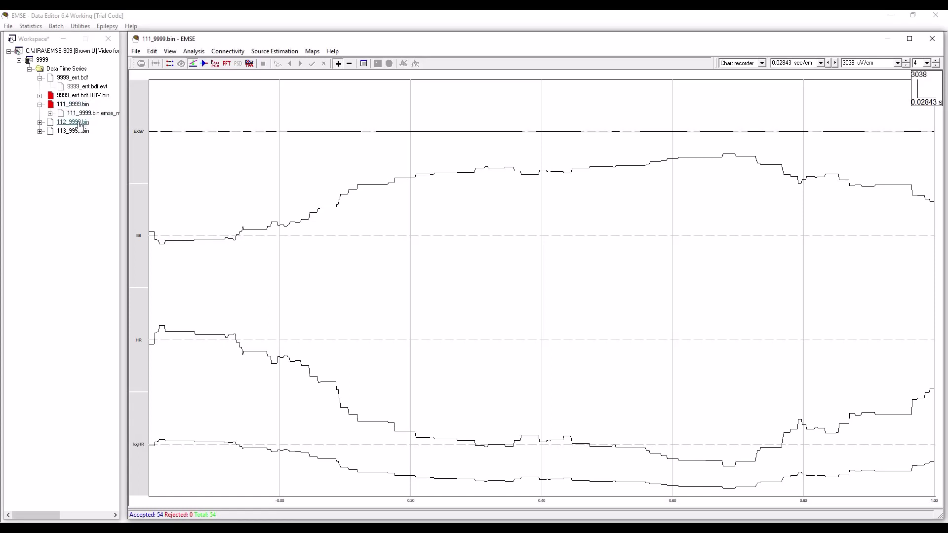
{"action": "right_click", "coordinate": [80, 123]}
{"action": "left_click", "coordinate": [124, 237]}
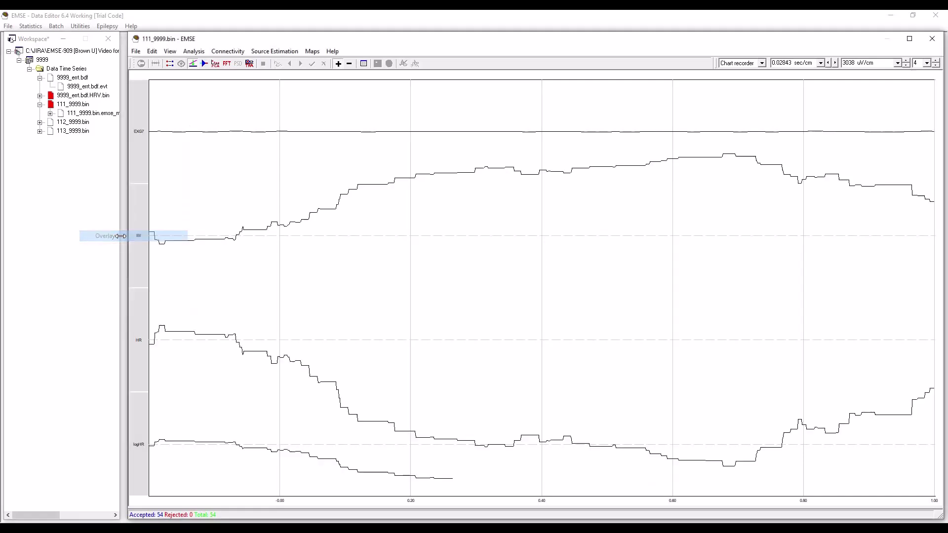
{"action": "right_click", "coordinate": [74, 132]}
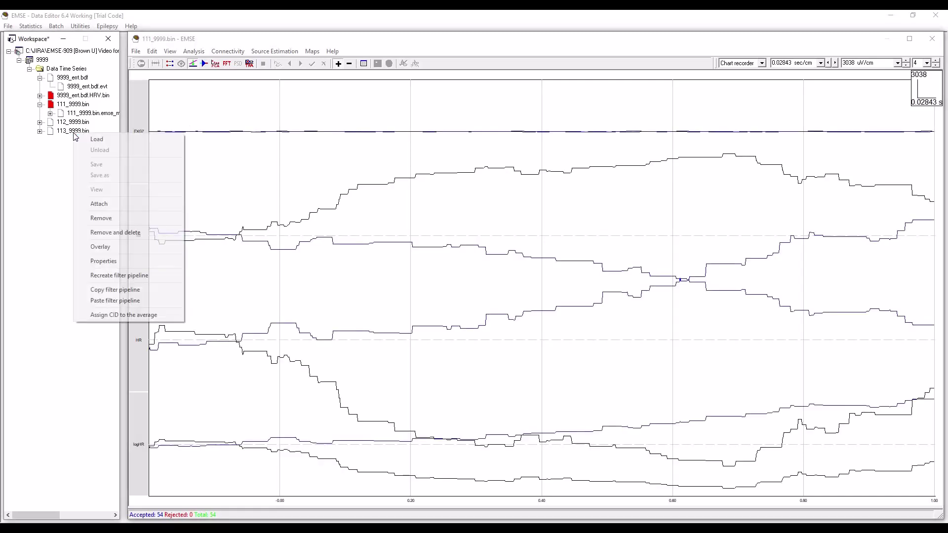
{"action": "left_click", "coordinate": [122, 249]}
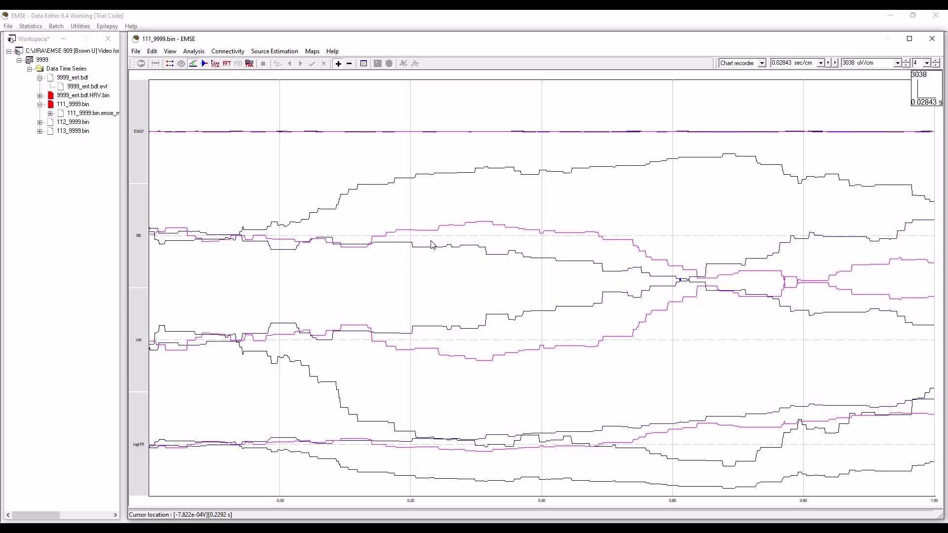
- Examine the overlaid IBI channel on its own with the overlay color list open, marking the latency at about 0.49 s
{"action": "double_click", "coordinate": [138, 238]}
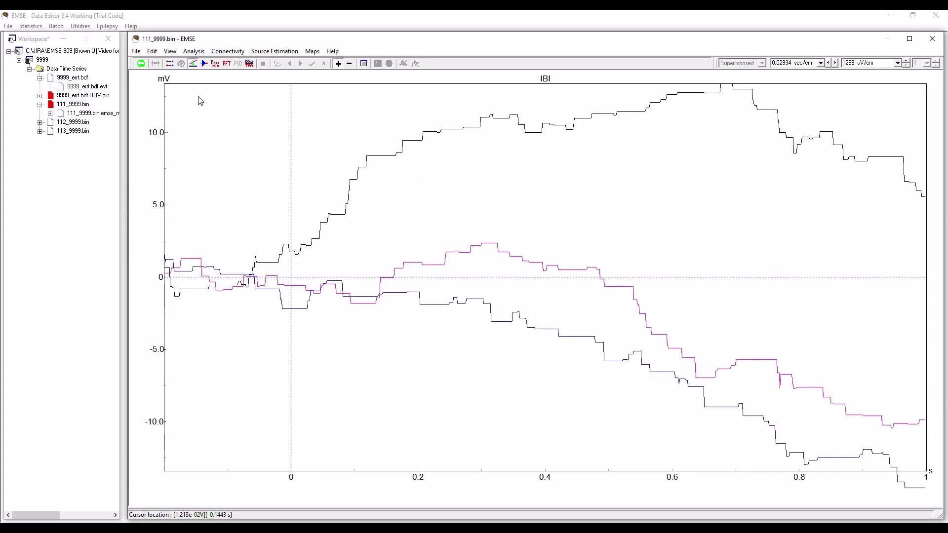
{"action": "left_click", "coordinate": [170, 52]}
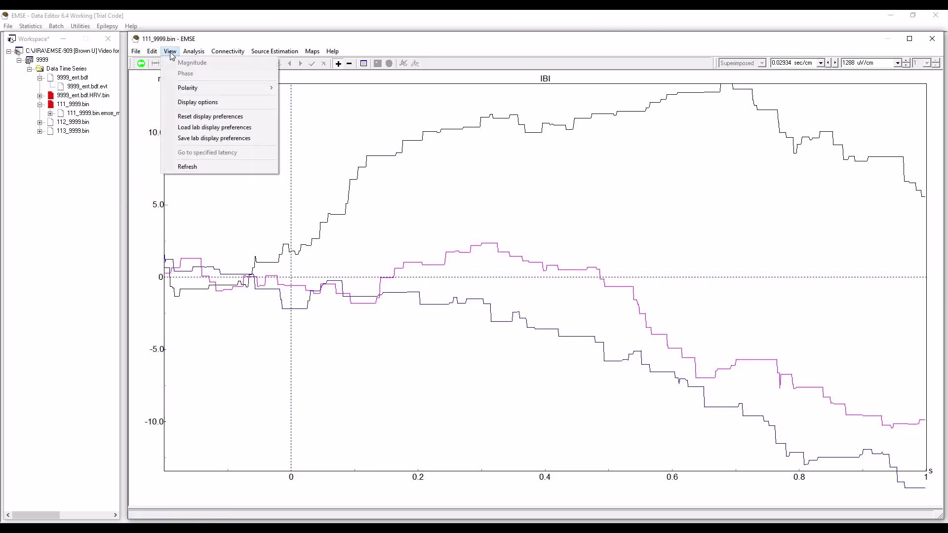
{"action": "left_click", "coordinate": [203, 102]}
{"action": "left_click", "coordinate": [67, 56]}
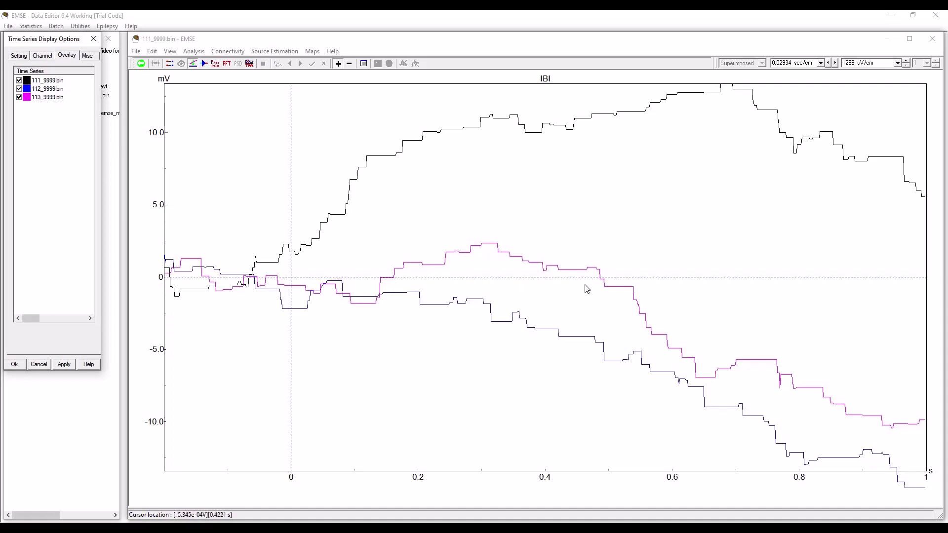
{"action": "left_click", "coordinate": [601, 282]}
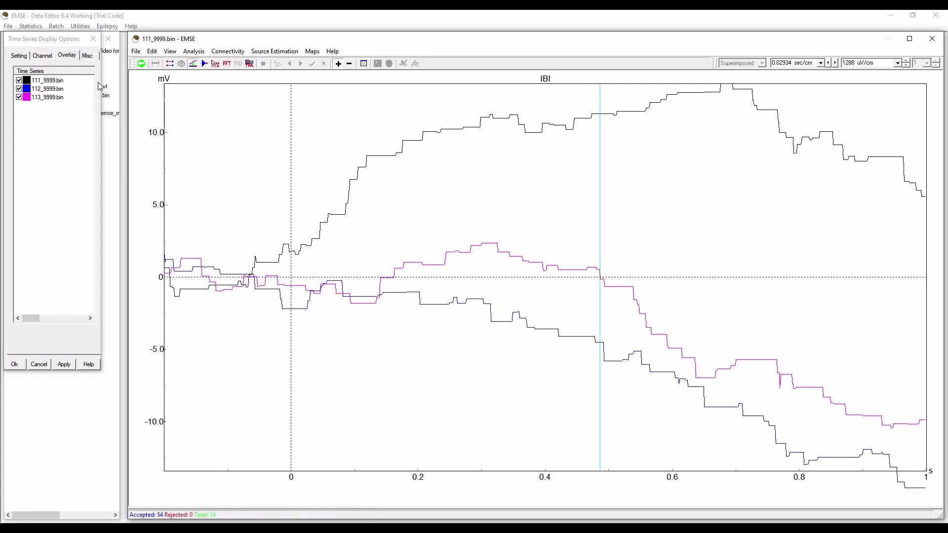
{"action": "left_click", "coordinate": [141, 64]}
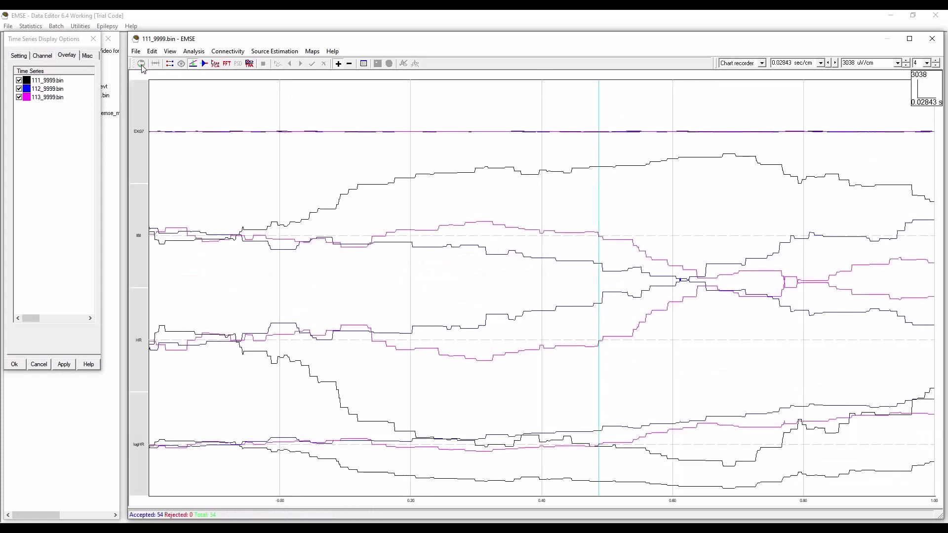
- Examine the overlaid HR and logHR channels individually and close the display options
{"action": "double_click", "coordinate": [140, 344]}
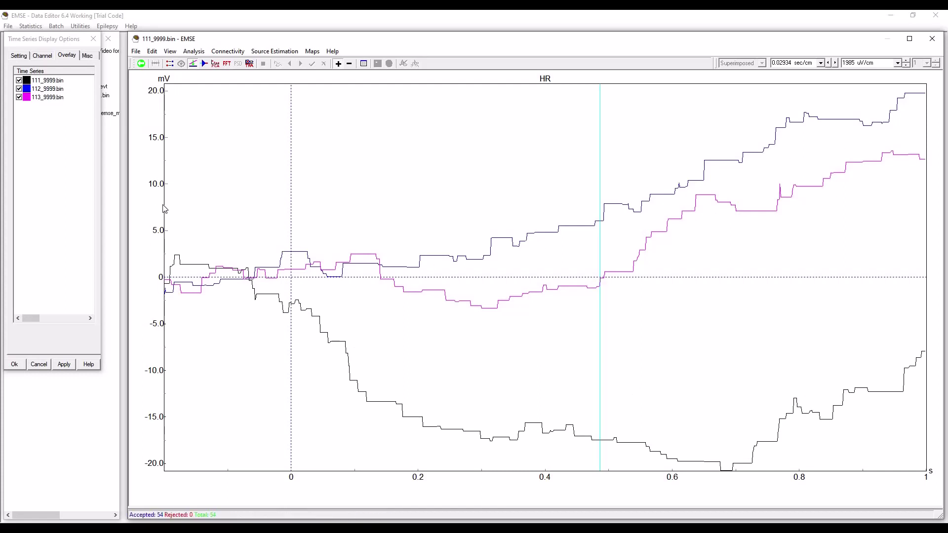
{"action": "left_click", "coordinate": [142, 63]}
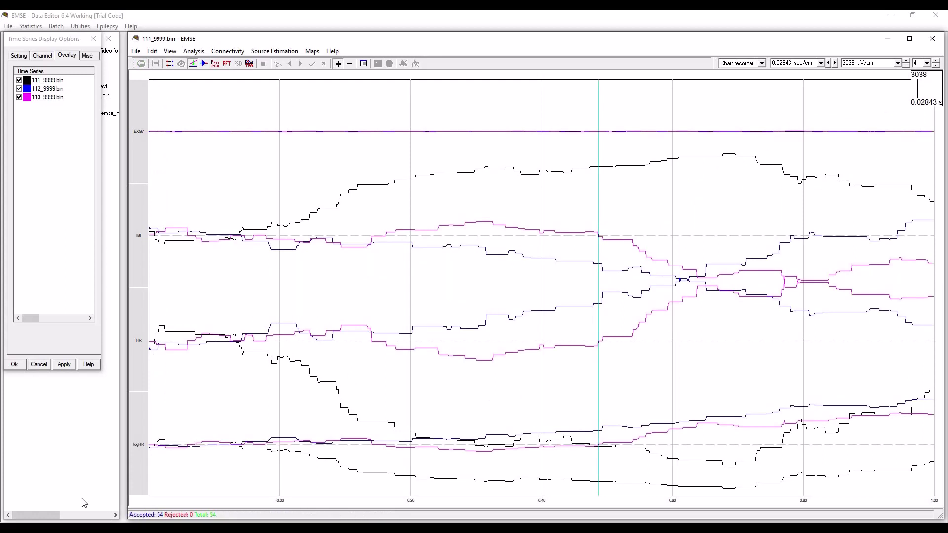
{"action": "double_click", "coordinate": [135, 445]}
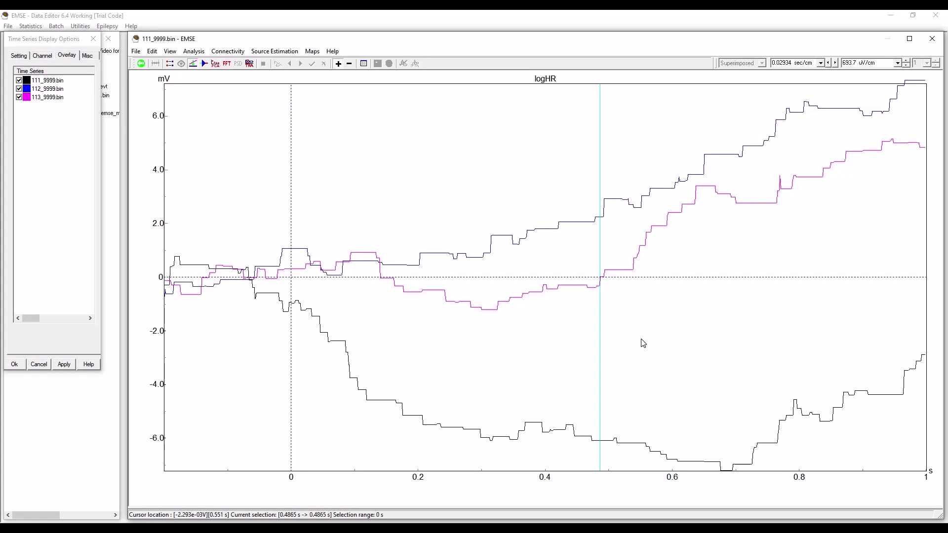
{"action": "left_click", "coordinate": [14, 368]}
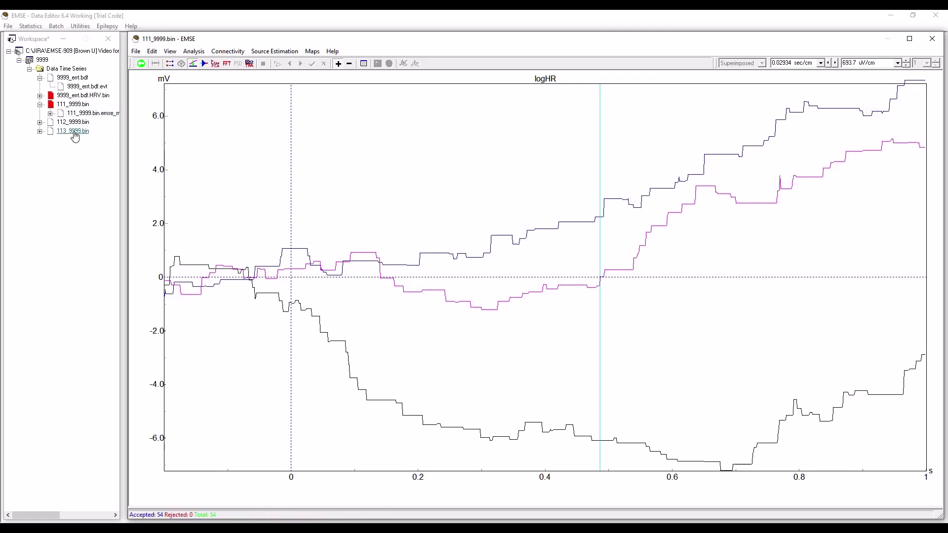
- Check the accepted and rejected epochs in the file properties of 111_9999.bin, 112_9999.bin and 113_9999.bin
{"action": "right_click", "coordinate": [74, 107]}
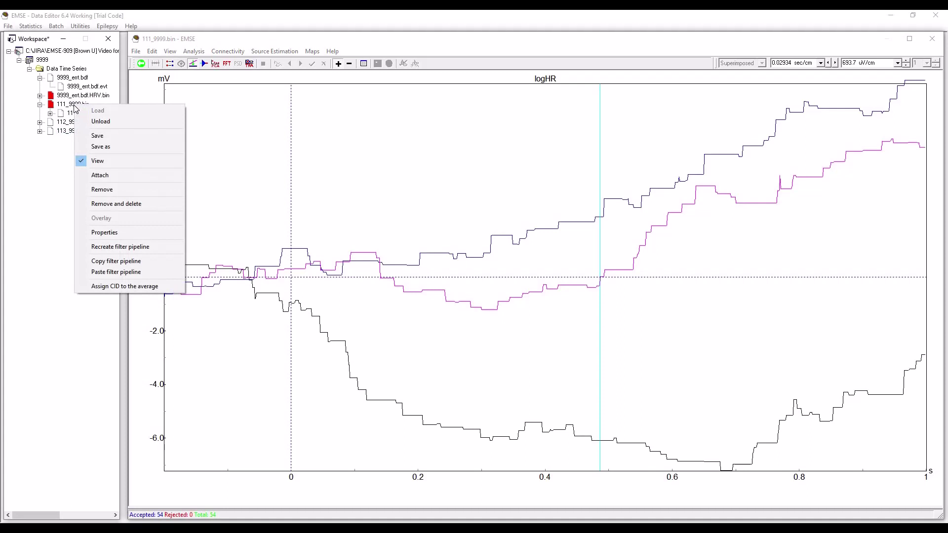
{"action": "left_click", "coordinate": [121, 233]}
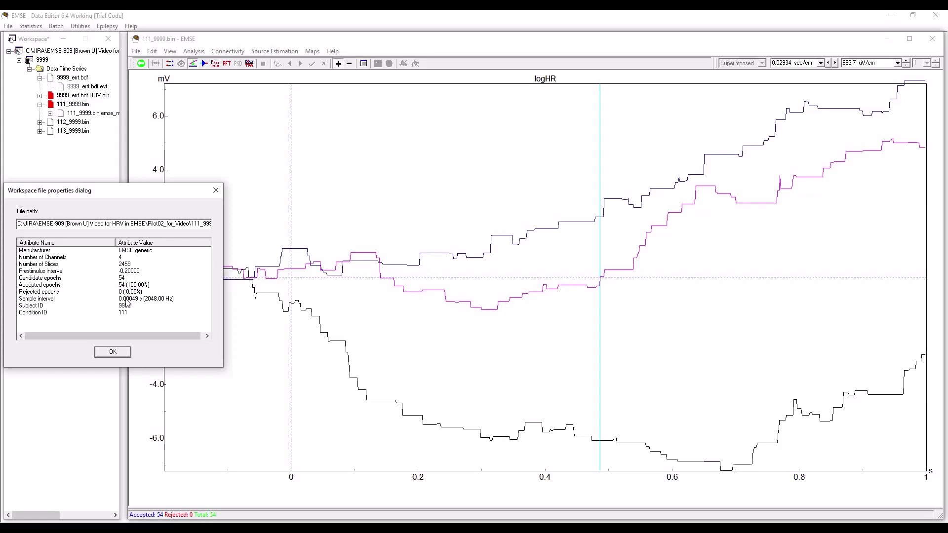
{"action": "left_click", "coordinate": [111, 353]}
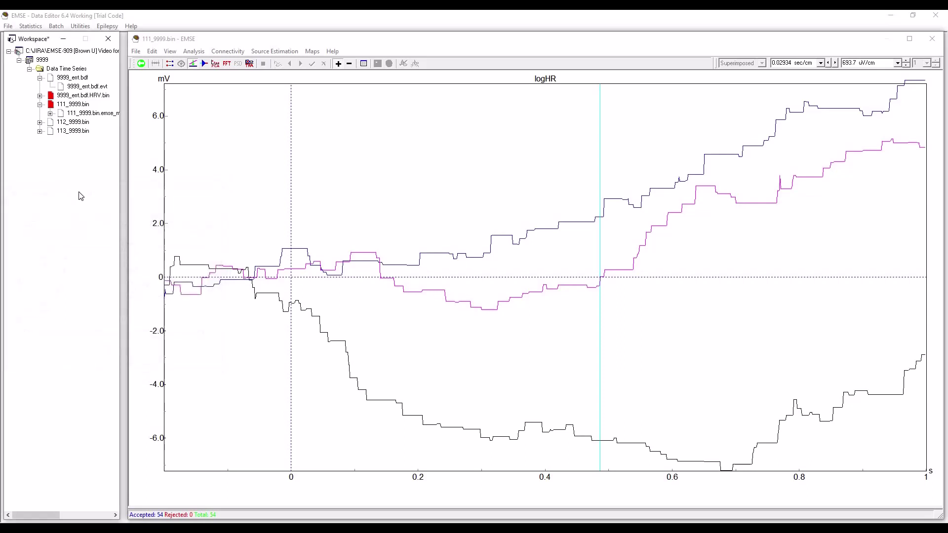
{"action": "right_click", "coordinate": [69, 129]}
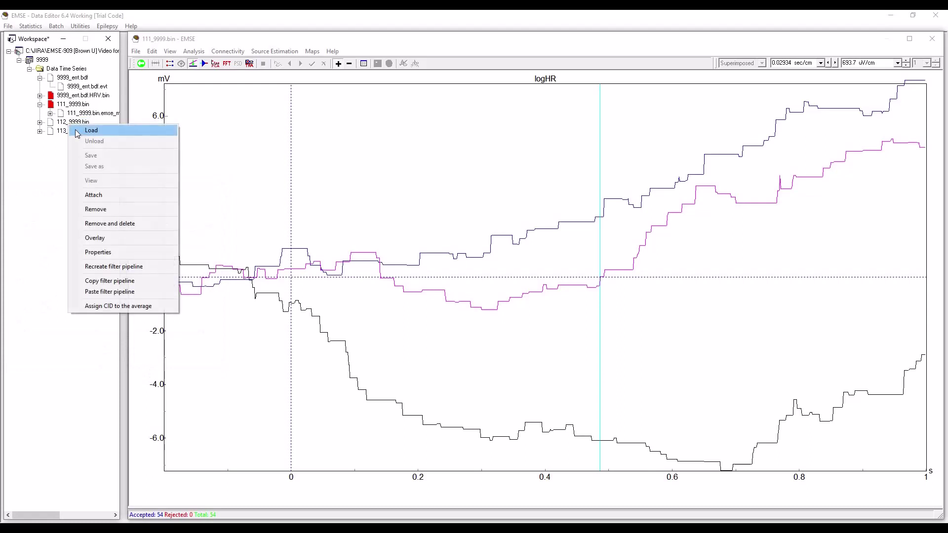
{"action": "left_click", "coordinate": [117, 253]}
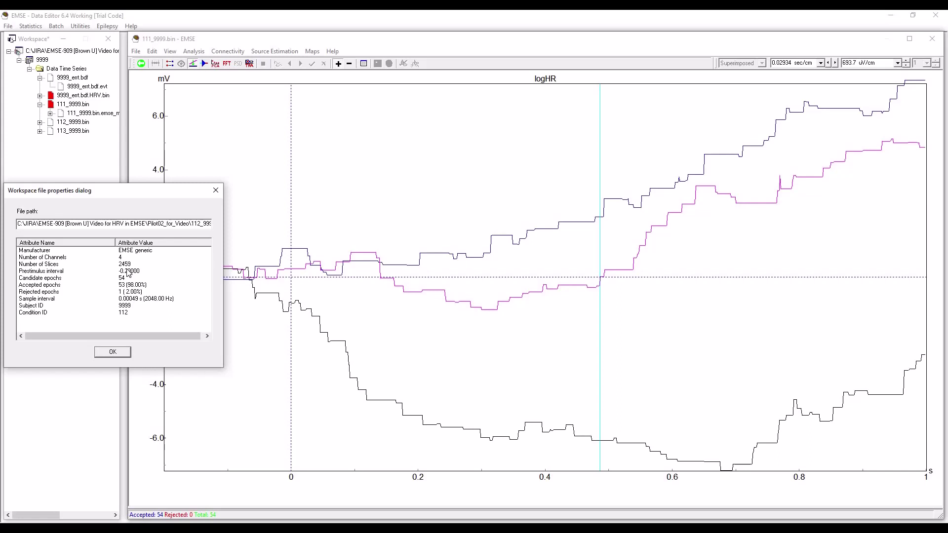
{"action": "left_click", "coordinate": [113, 352]}
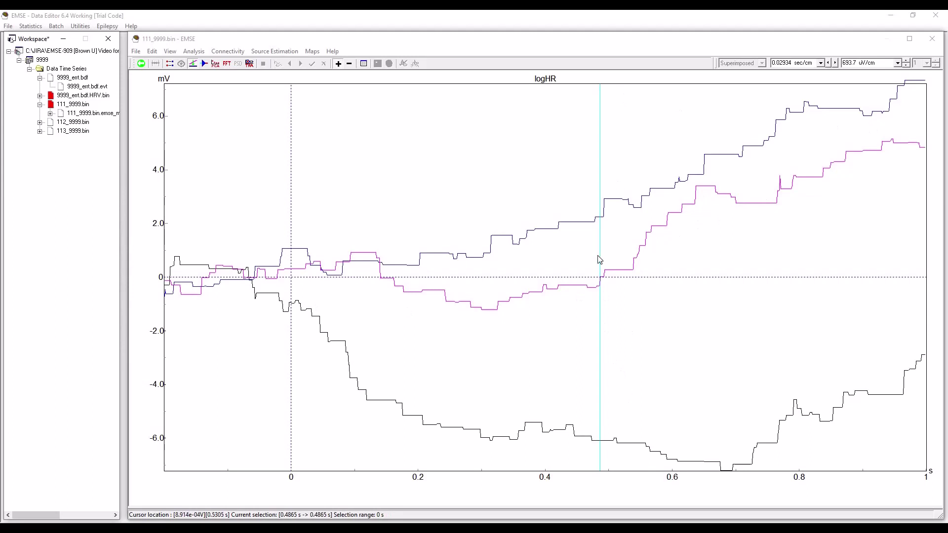
{"action": "right_click", "coordinate": [58, 132]}
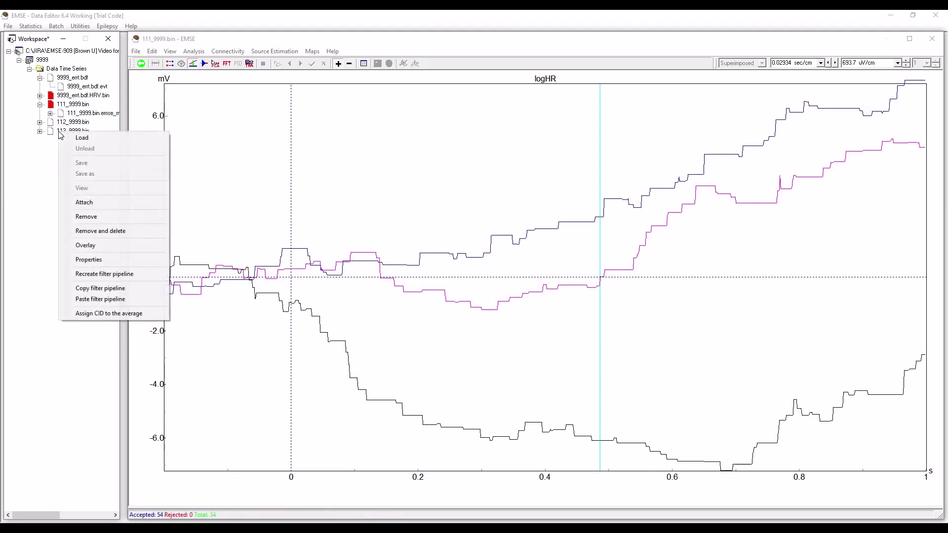
{"action": "left_click", "coordinate": [115, 259]}
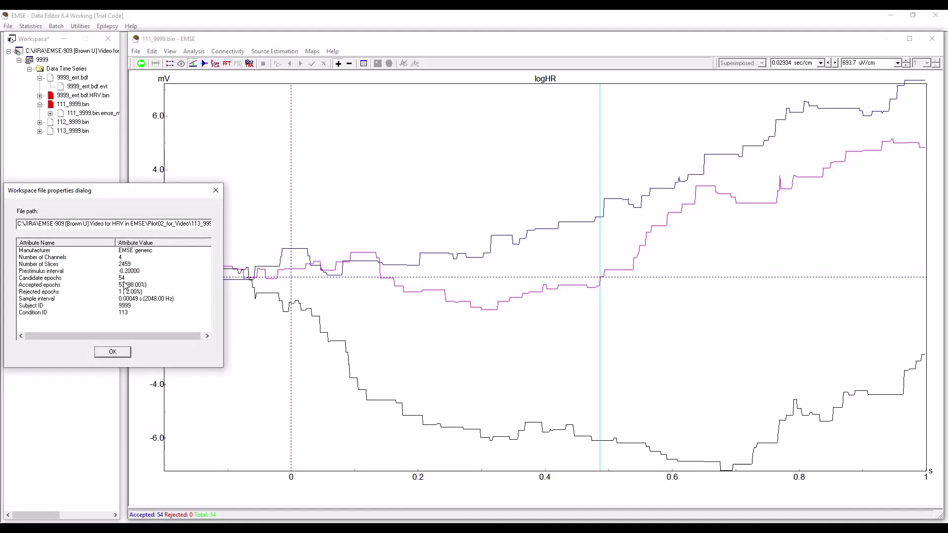
{"action": "left_click", "coordinate": [113, 352]}
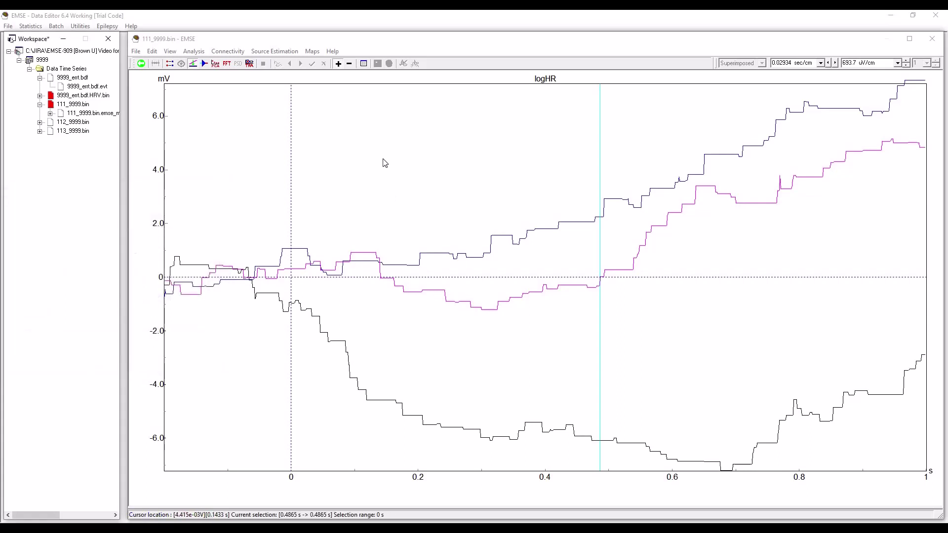